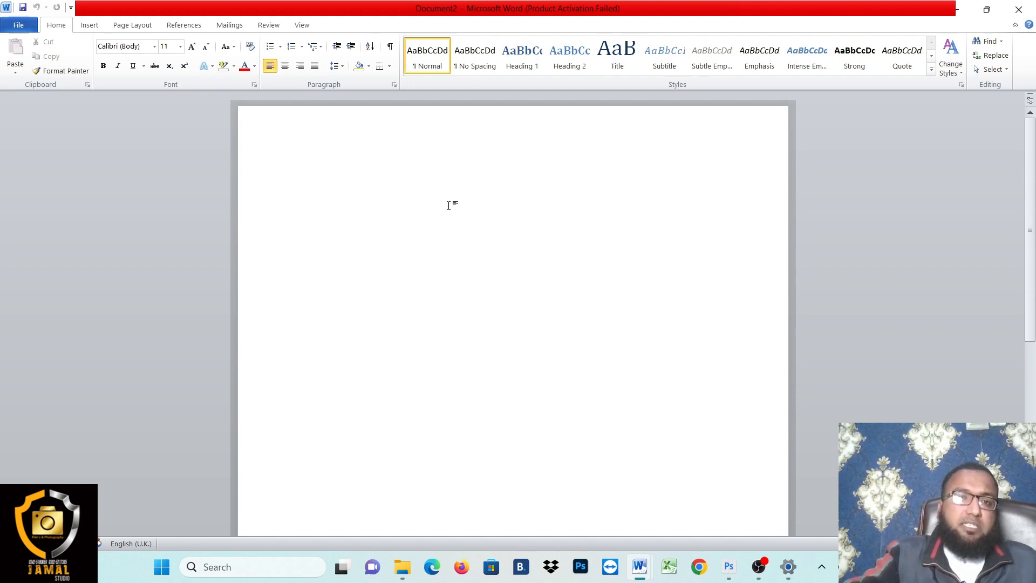
# - Look through the list of available fonts and the list of preset font sizes
pyautogui.click(155, 47)
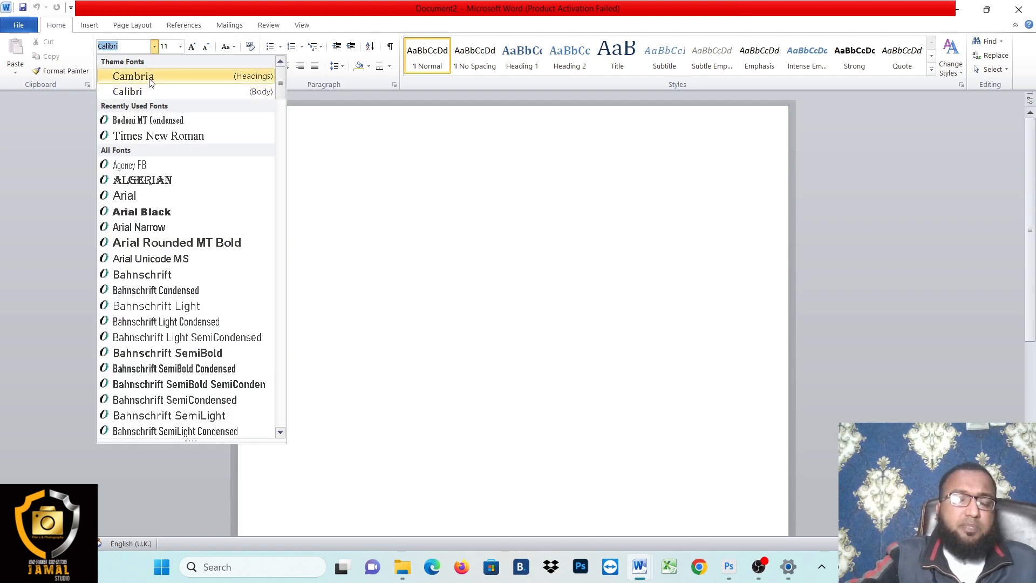
pyautogui.scroll(-2, 162, 243)
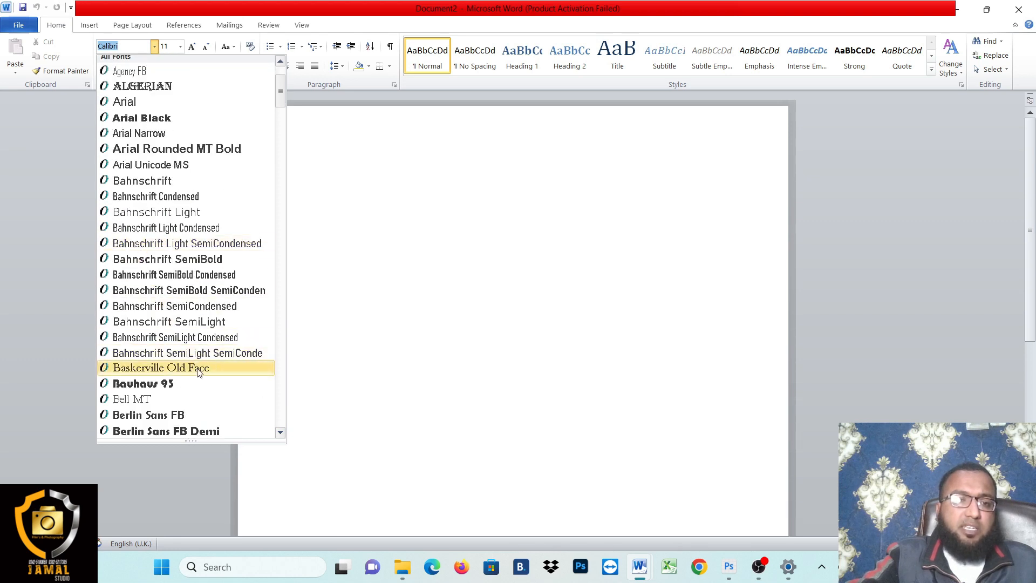
pyautogui.scroll(-5, 197, 367)
pyautogui.scroll(-9, 208, 373)
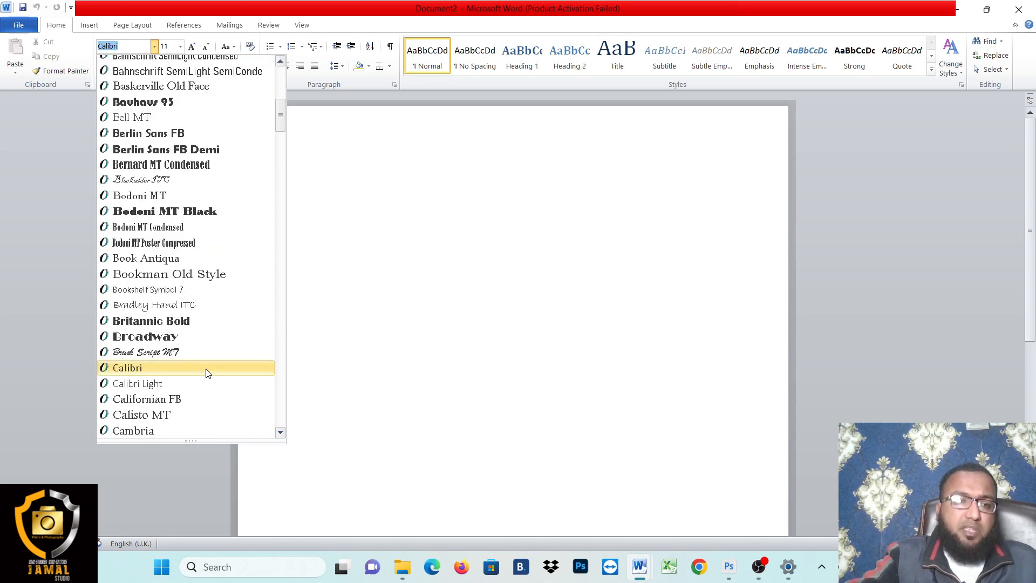
pyautogui.scroll(-7, 206, 383)
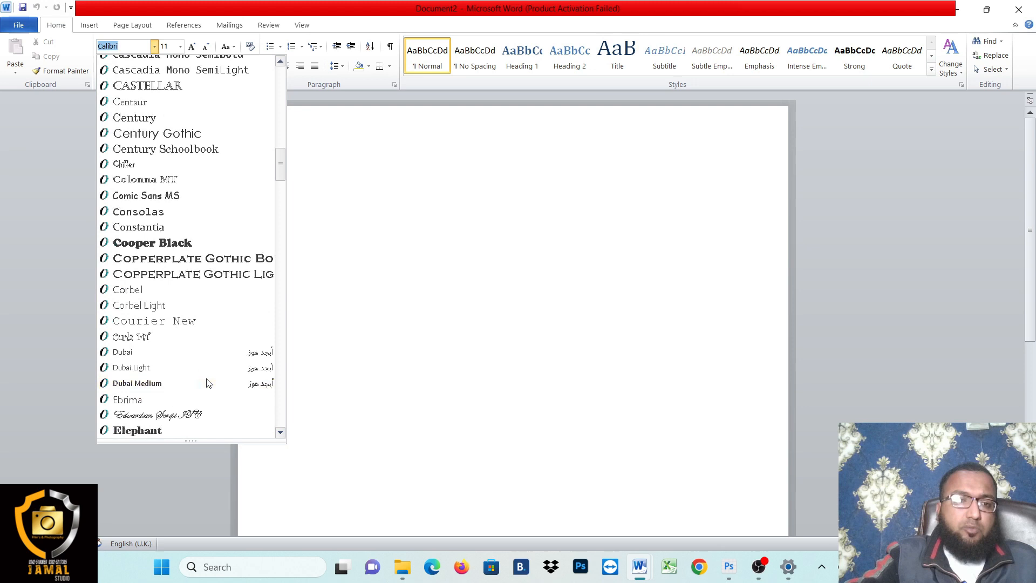
pyautogui.scroll(-1, 221, 385)
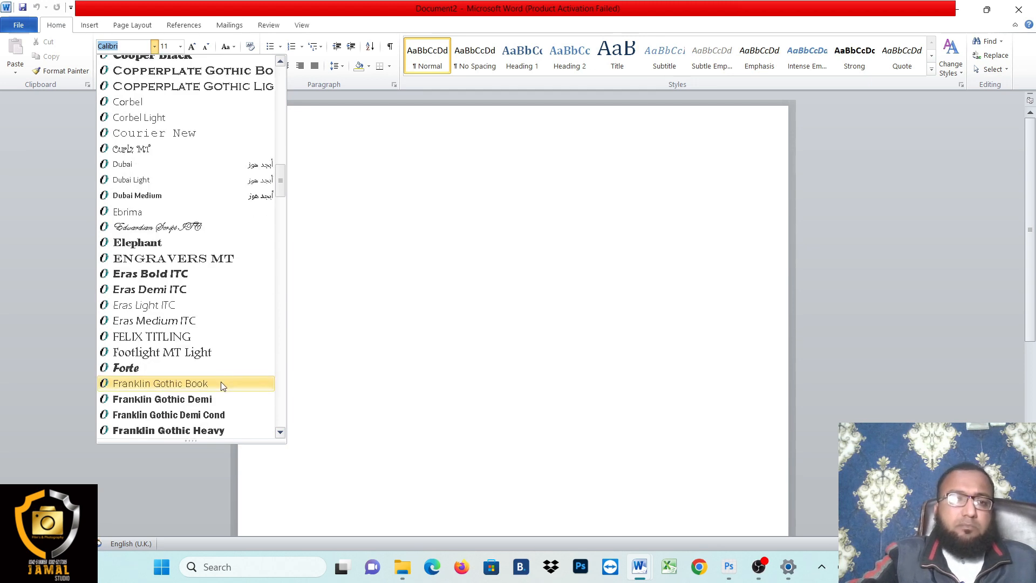
pyautogui.scroll(-4, 221, 378)
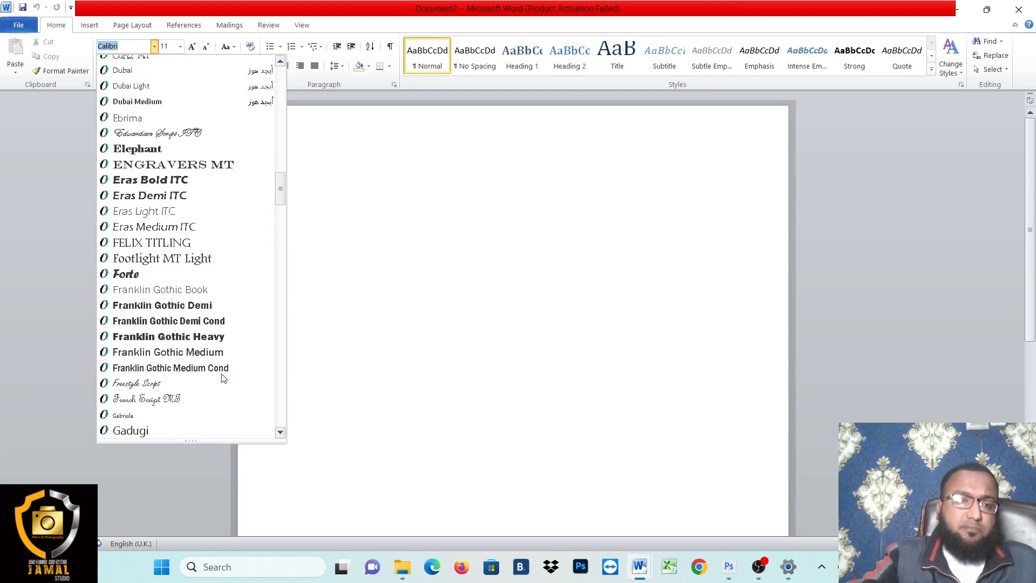
pyautogui.scroll(-9, 223, 380)
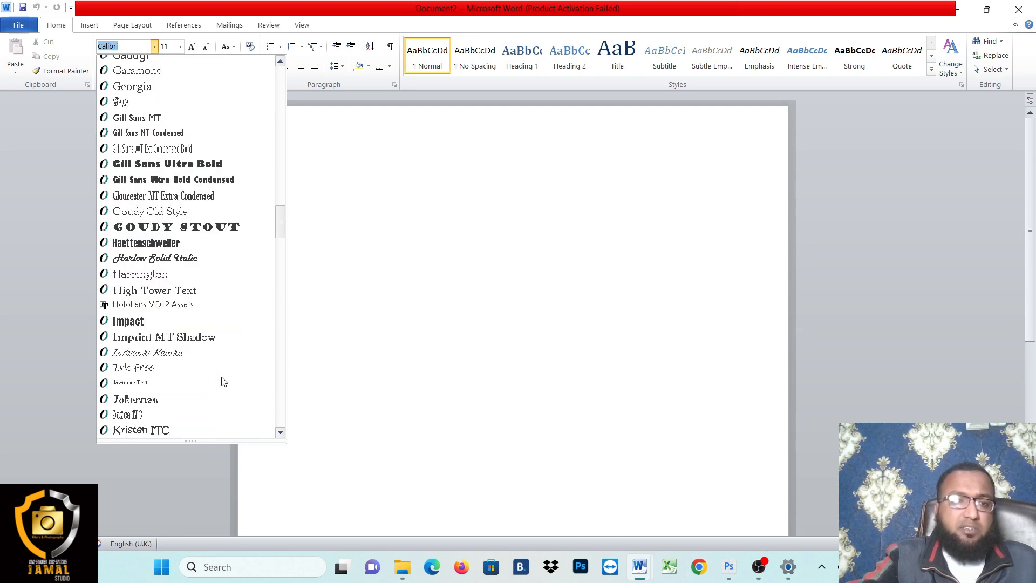
pyautogui.scroll(-4, 223, 382)
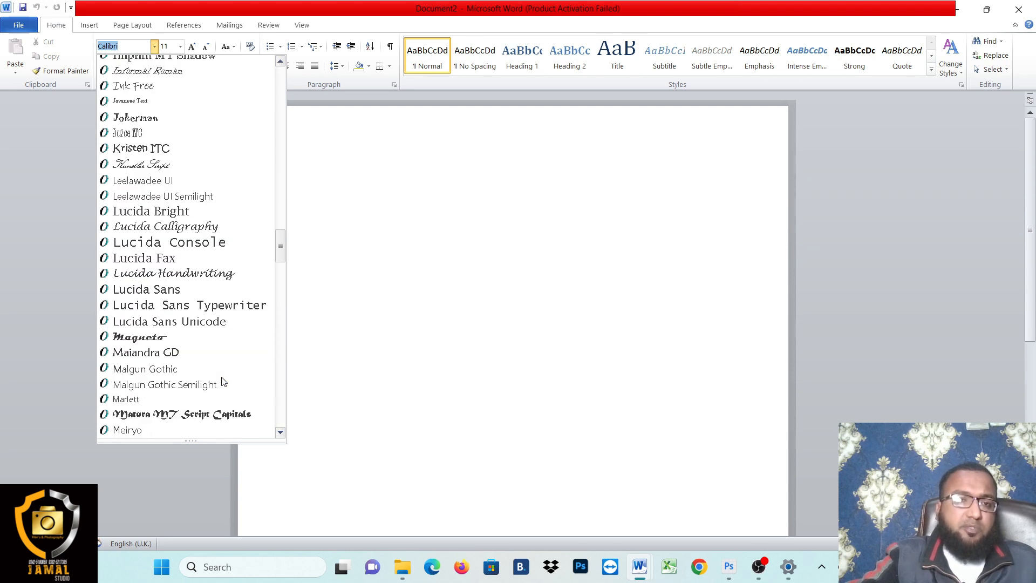
pyautogui.scroll(-6, 223, 380)
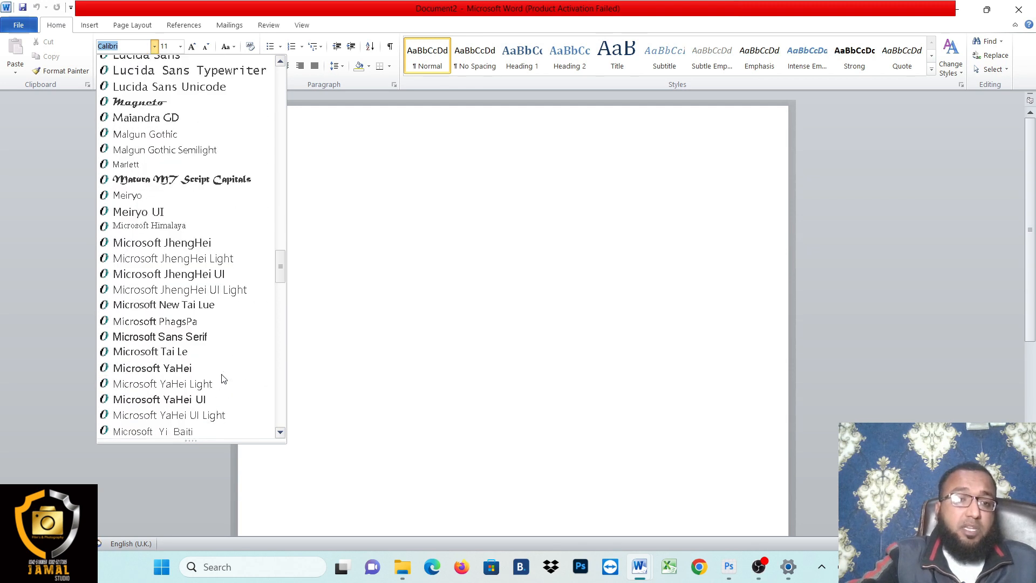
pyautogui.scroll(-6, 224, 377)
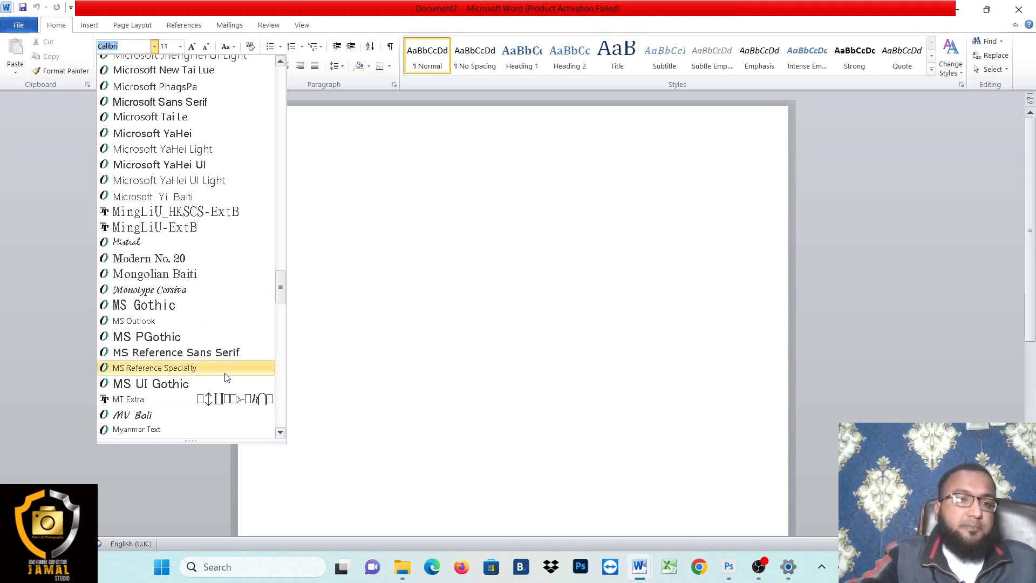
pyautogui.scroll(-8, 226, 376)
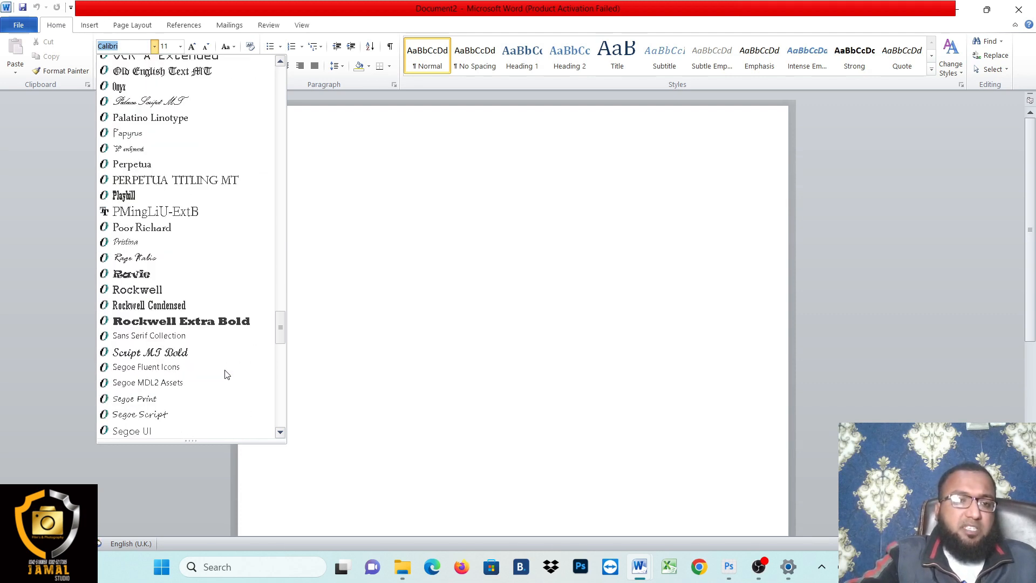
pyautogui.scroll(-10, 226, 375)
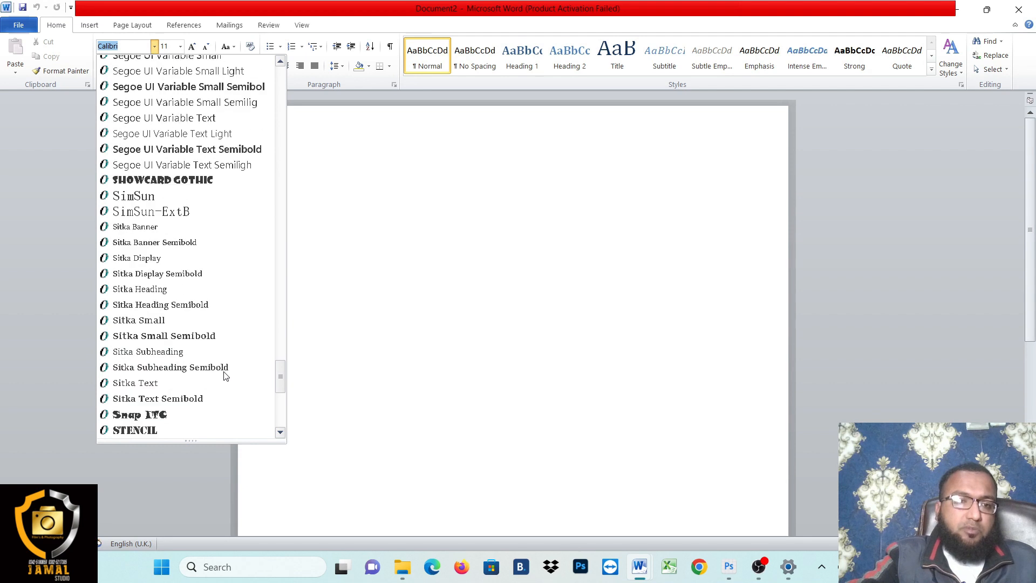
pyautogui.scroll(-4, 225, 376)
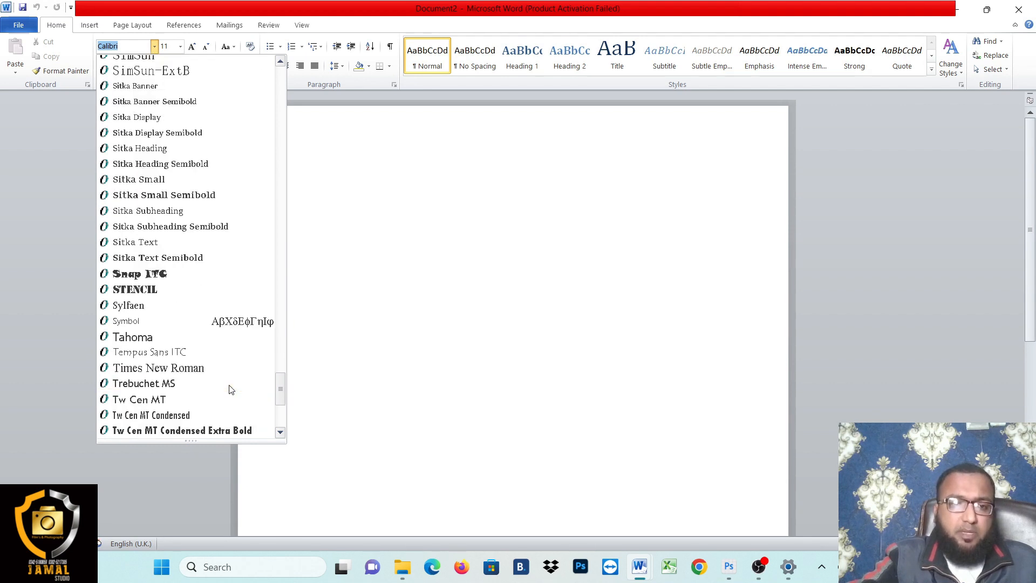
pyautogui.scroll(-4, 230, 388)
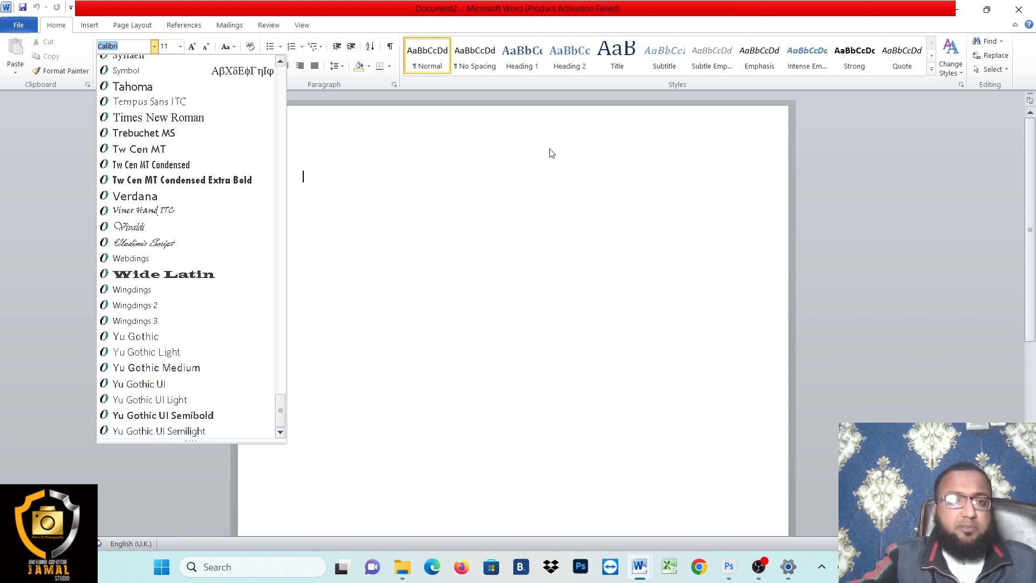
pyautogui.click(453, 171)
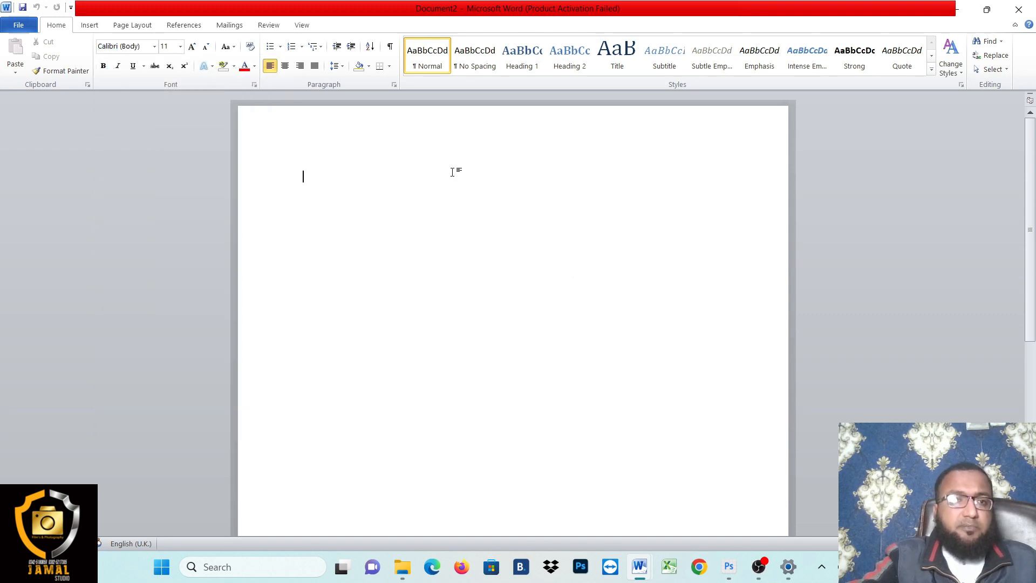
pyautogui.click(181, 47)
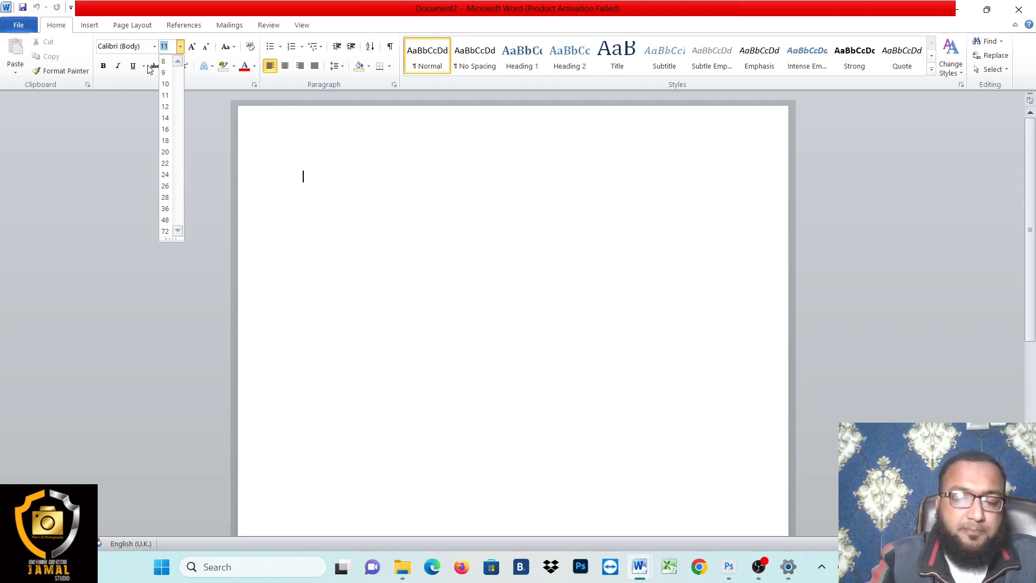
pyautogui.click(343, 181)
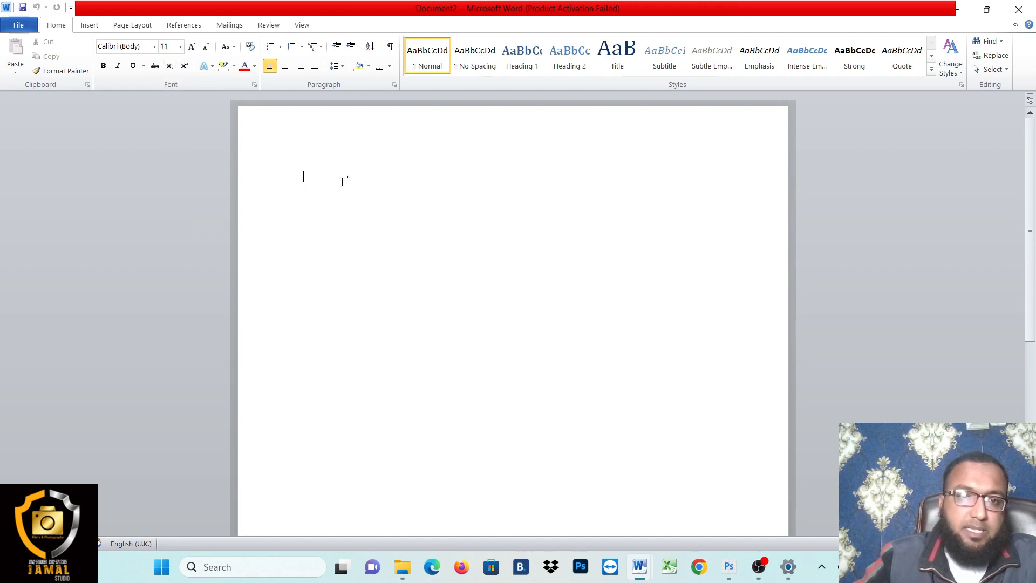
pyautogui.write('\\mm')
pyautogui.press('BackSpace')
pyautogui.press('BackSpace')
pyautogui.press('BackSpace')
pyautogui.press('BackSpace')
pyautogui.press('BackSpace')
pyautogui.write('\\\\mm')
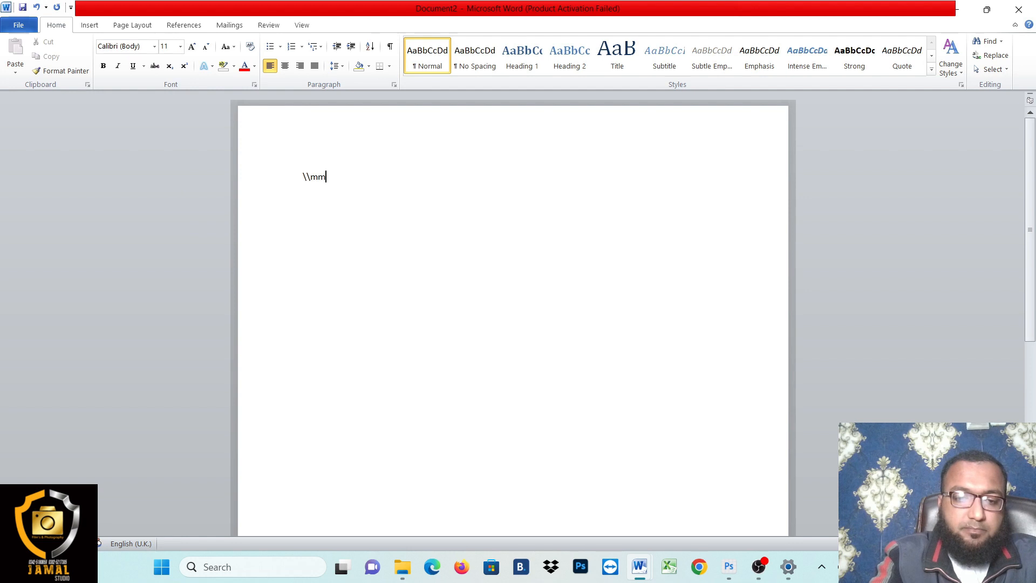
pyautogui.press('BackSpace')
pyautogui.press('BackSpace')
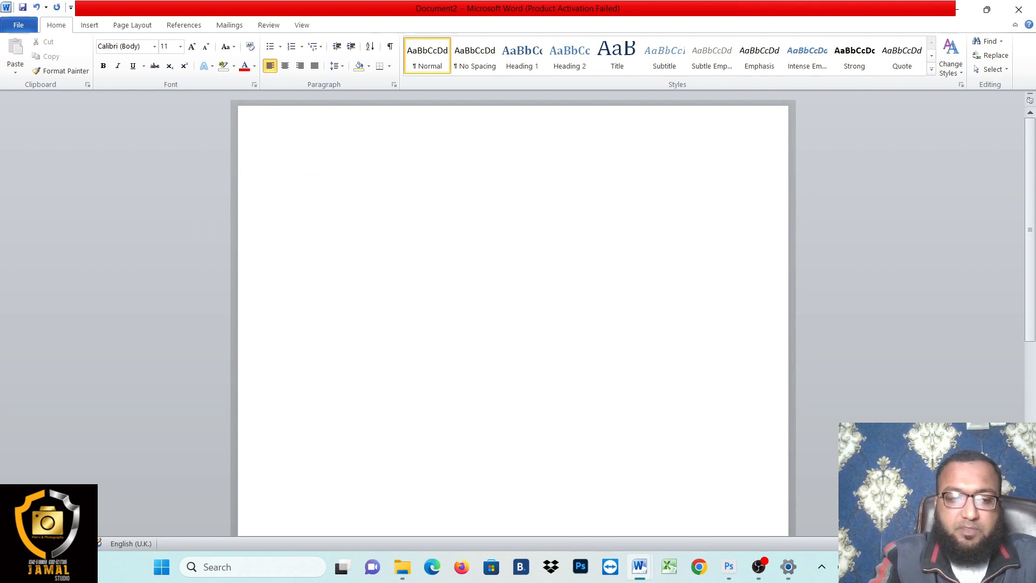
# - Enter the text MMBIT in the blank document and set its font size to 75
pyautogui.write('MBIT')
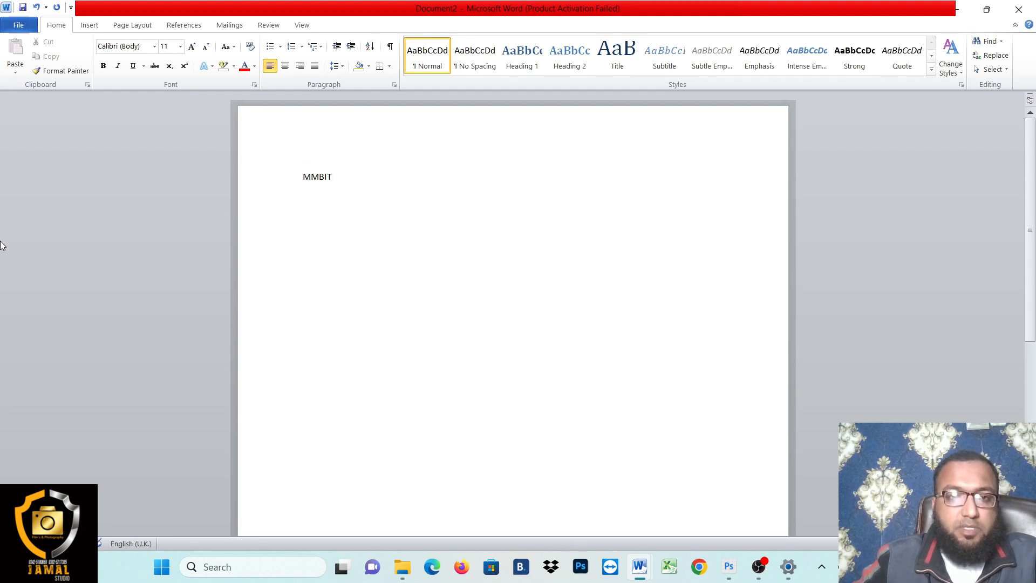
pyautogui.hotkey('ctrl', 'a')
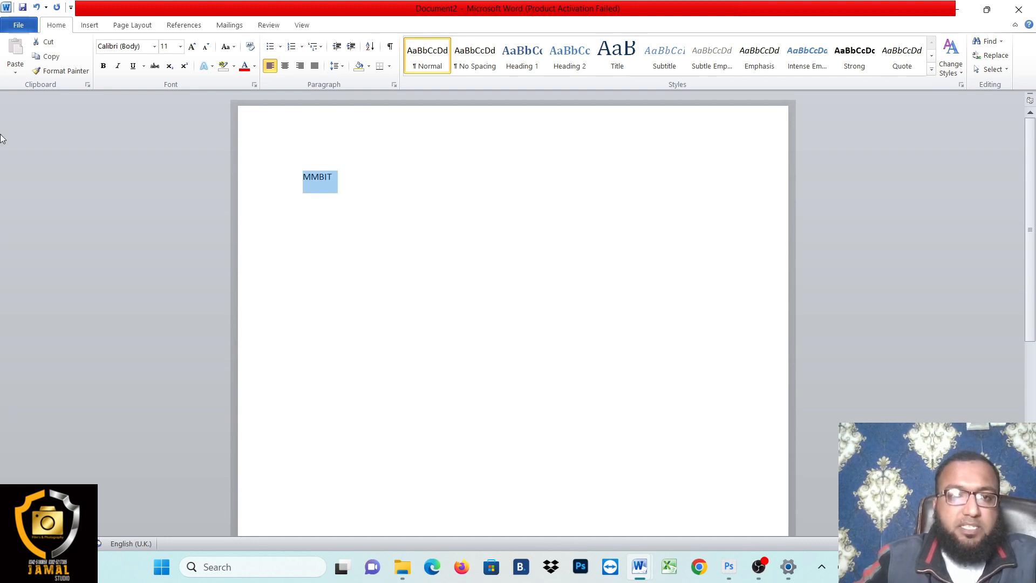
pyautogui.click(182, 48)
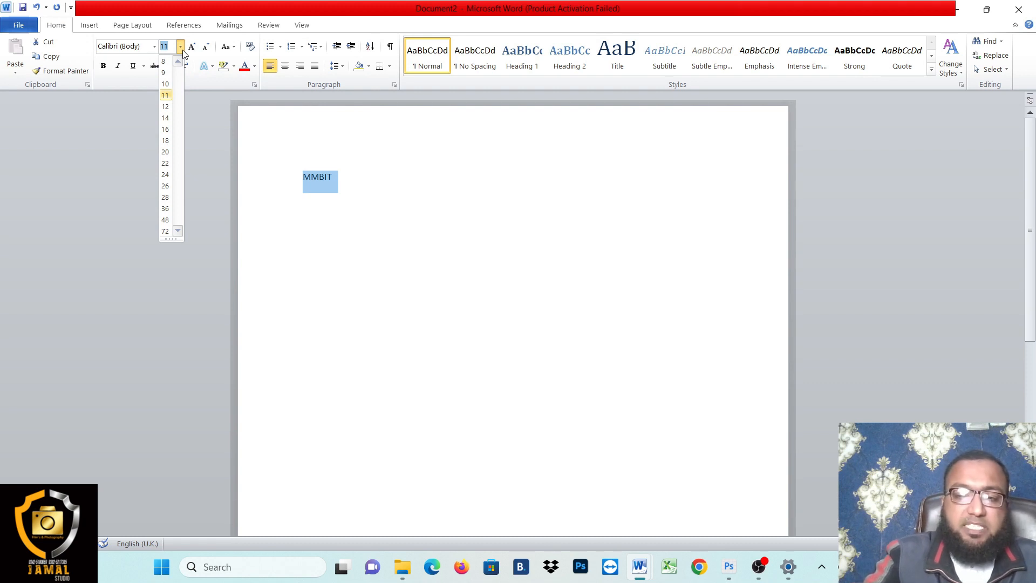
pyautogui.write('7')
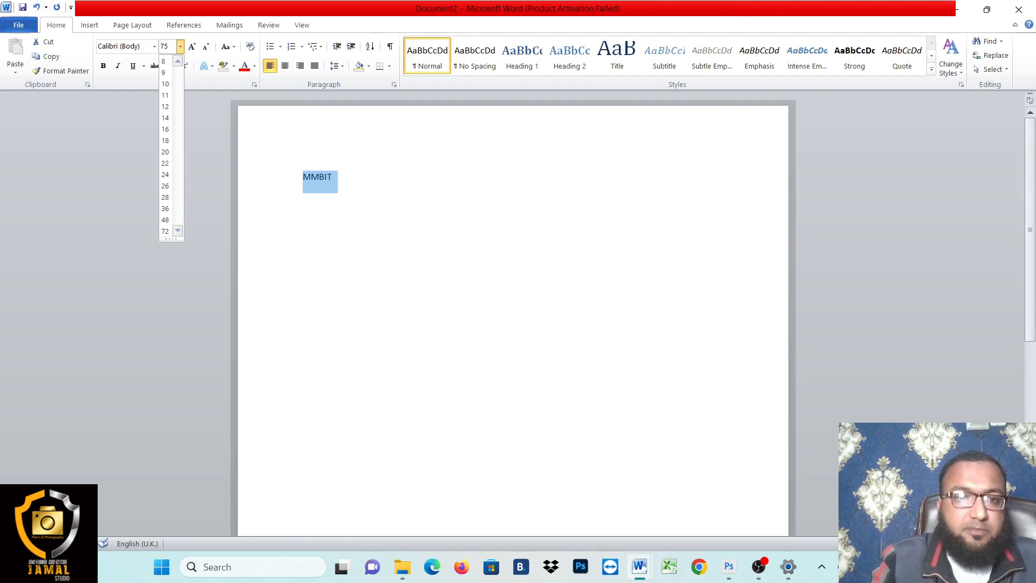
pyautogui.write('5')
pyautogui.press('Return')
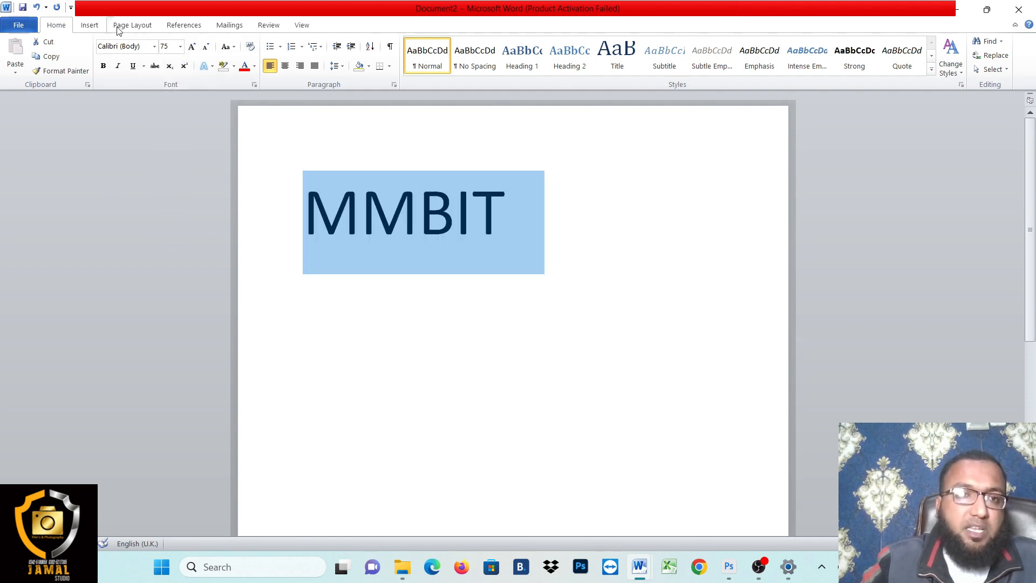
# - Set the font size of the MMBIT text to 40
pyautogui.click(180, 47)
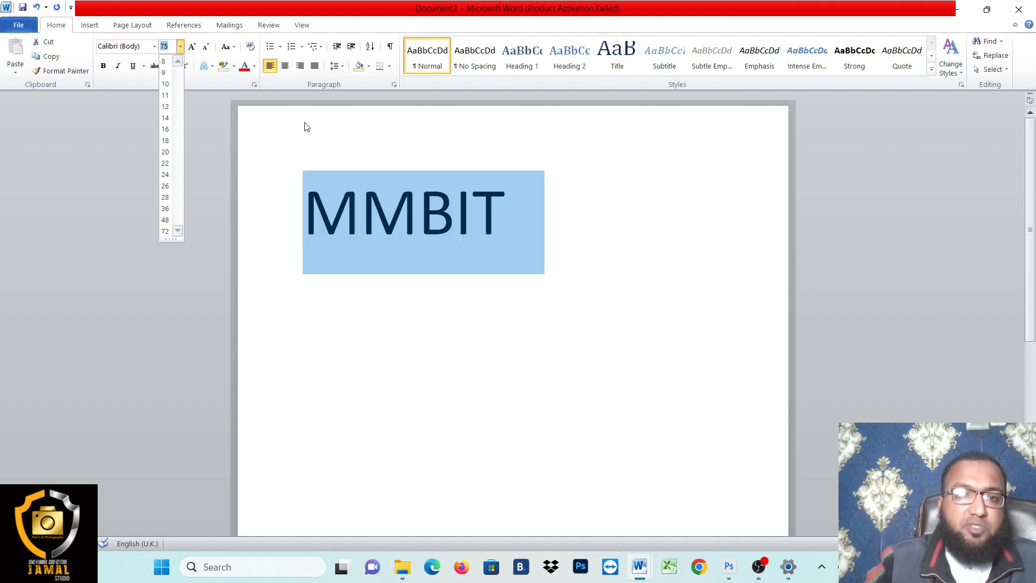
pyautogui.write('40')
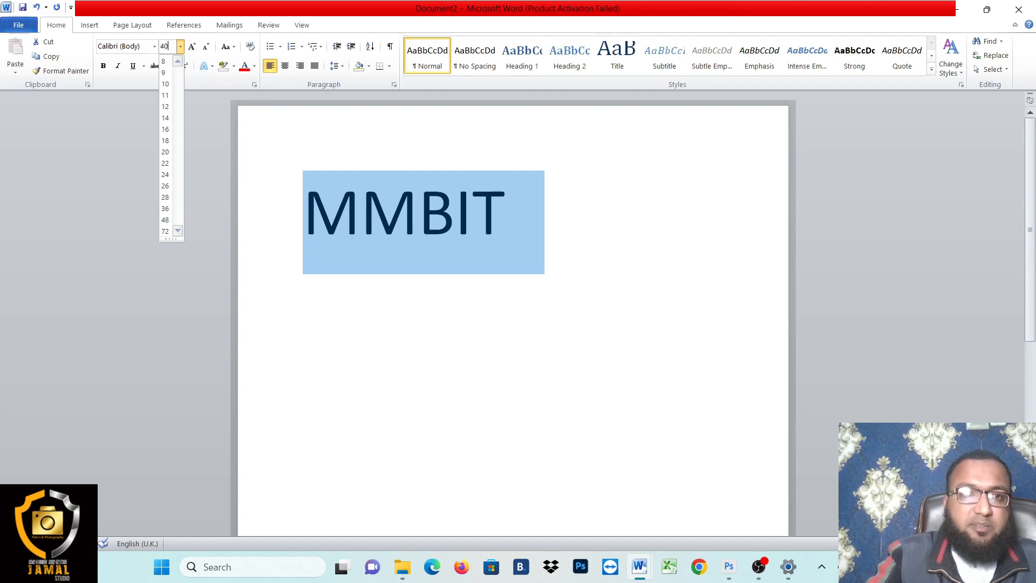
pyautogui.press('Return')
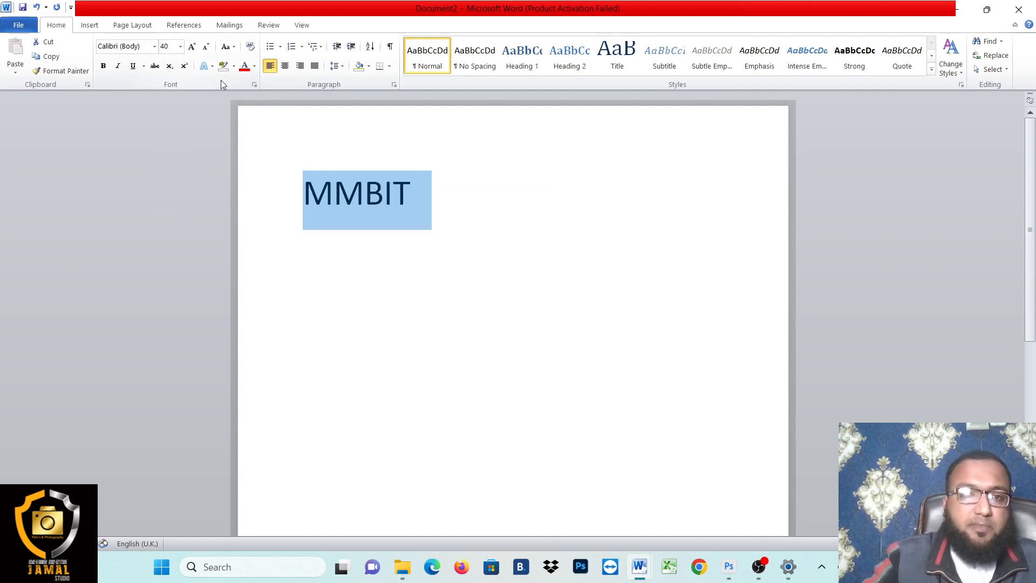
# - Set the font size of the MMBIT text to the custom value 13.5
pyautogui.click(167, 48)
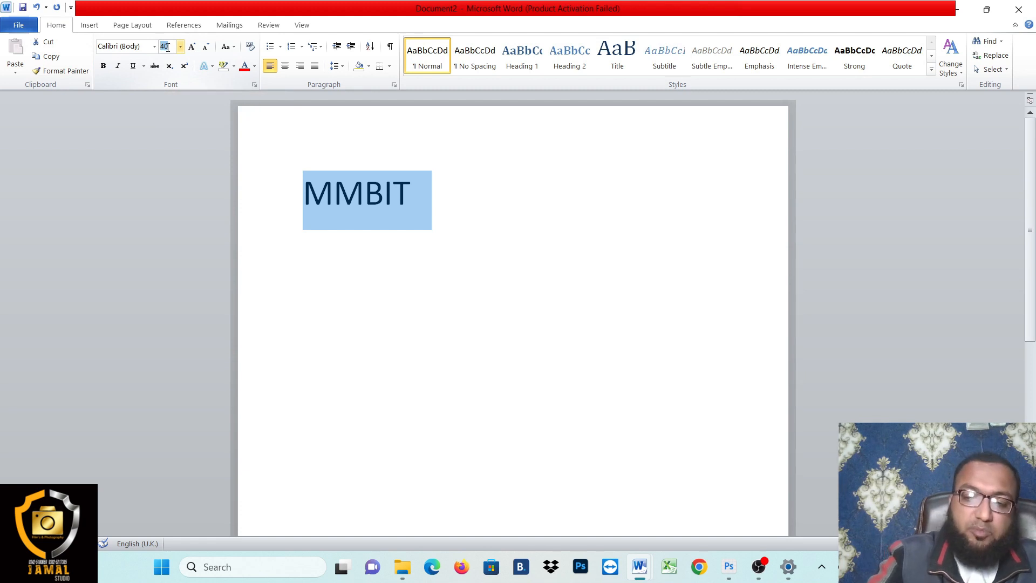
pyautogui.write('1')
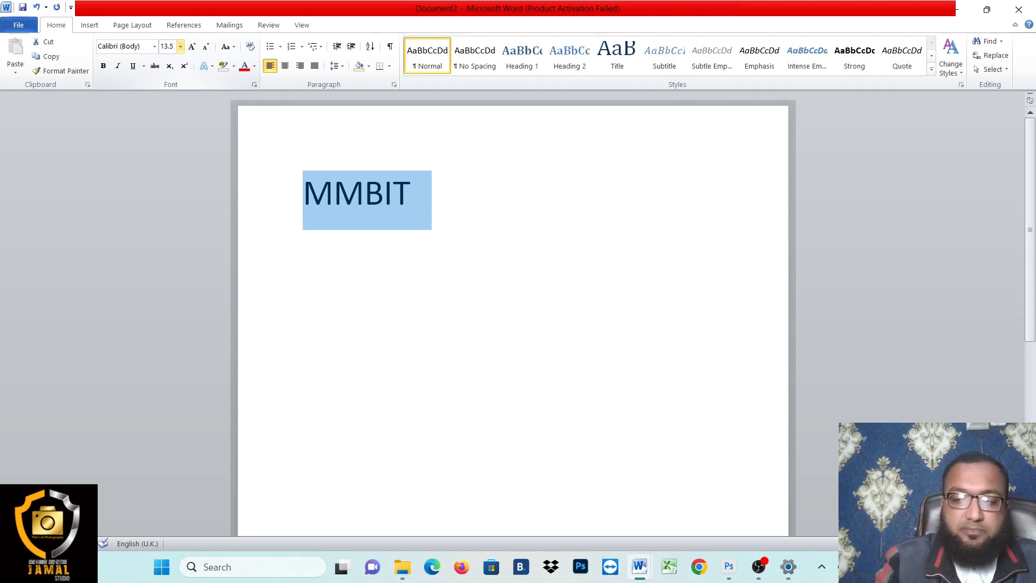
pyautogui.write('3.5')
pyautogui.press('Return')
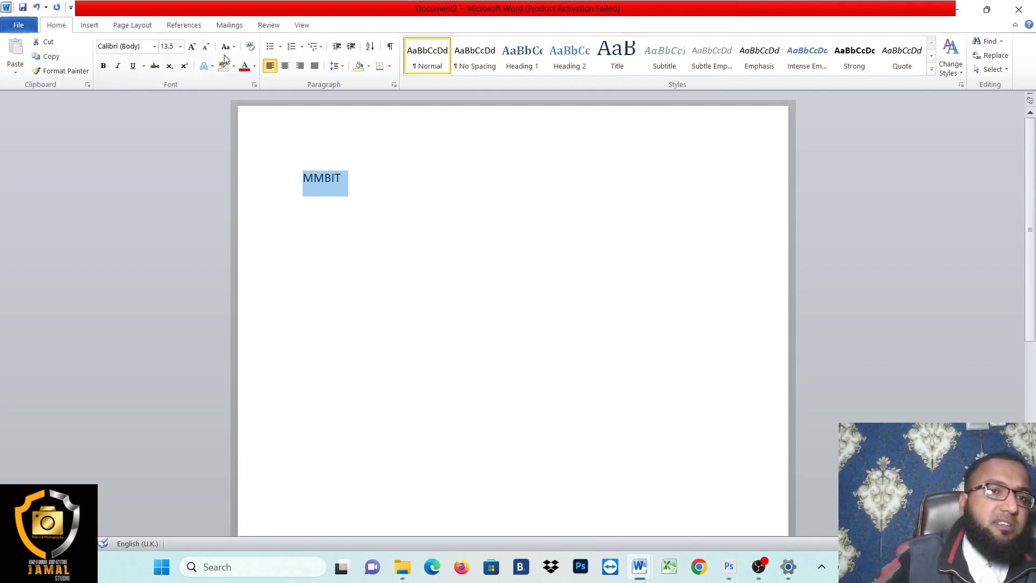
pyautogui.click(182, 49)
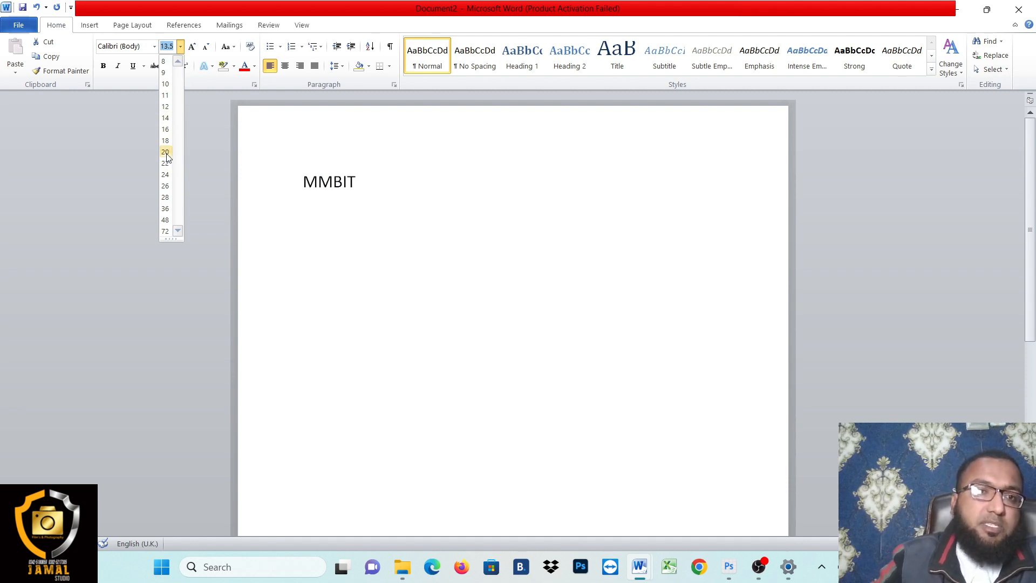
pyautogui.click(313, 131)
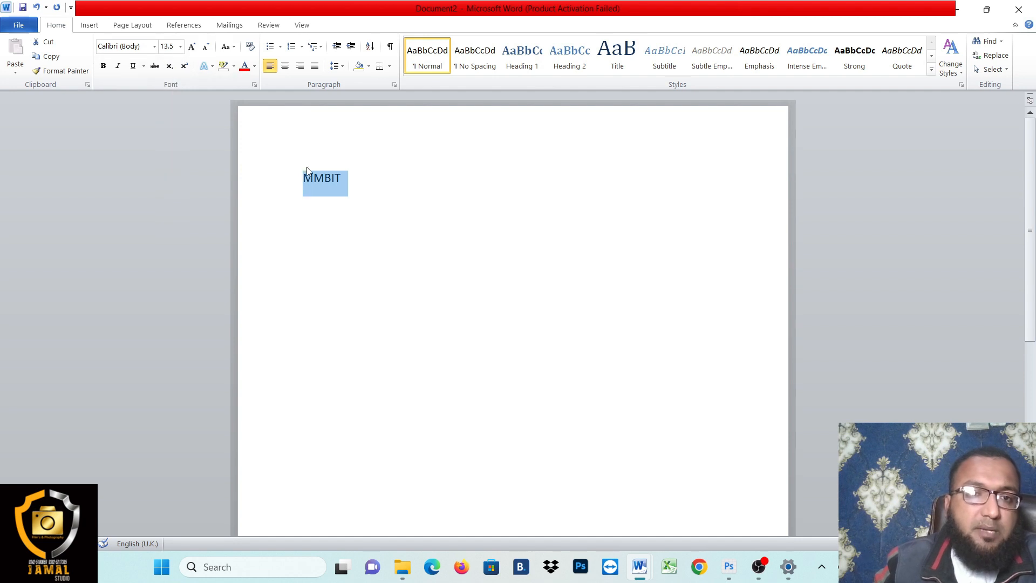
# - Enlarge the selected MMBIT text increment by increment with Grow Font up to size 72
pyautogui.click(195, 51)
pyautogui.click(195, 52)
pyautogui.click(194, 51)
pyautogui.click(195, 51)
pyautogui.click(195, 51)
pyautogui.click(195, 51)
pyautogui.click(194, 52)
pyautogui.click(192, 47)
pyautogui.click(192, 47)
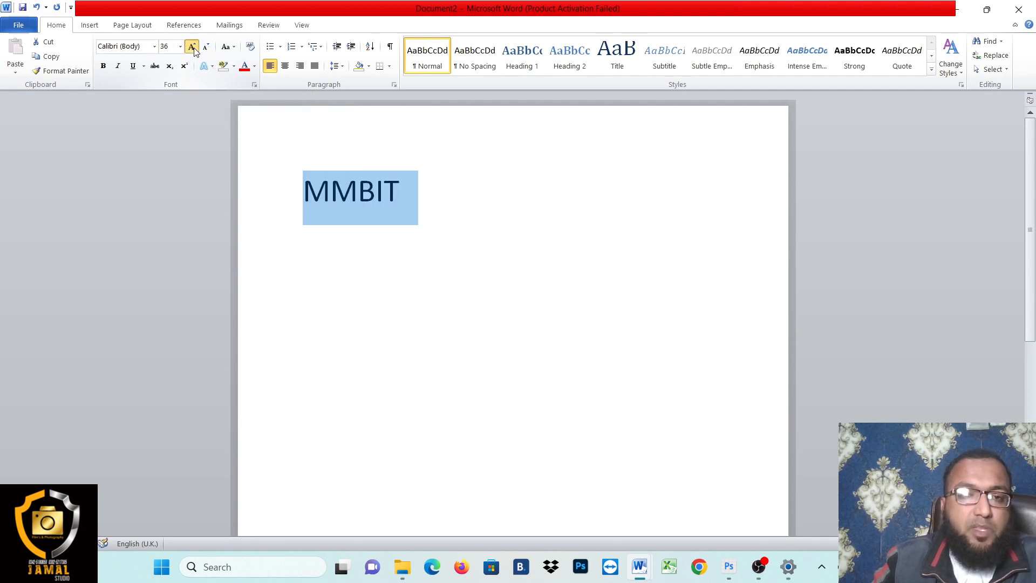
pyautogui.click(192, 47)
pyautogui.click(193, 48)
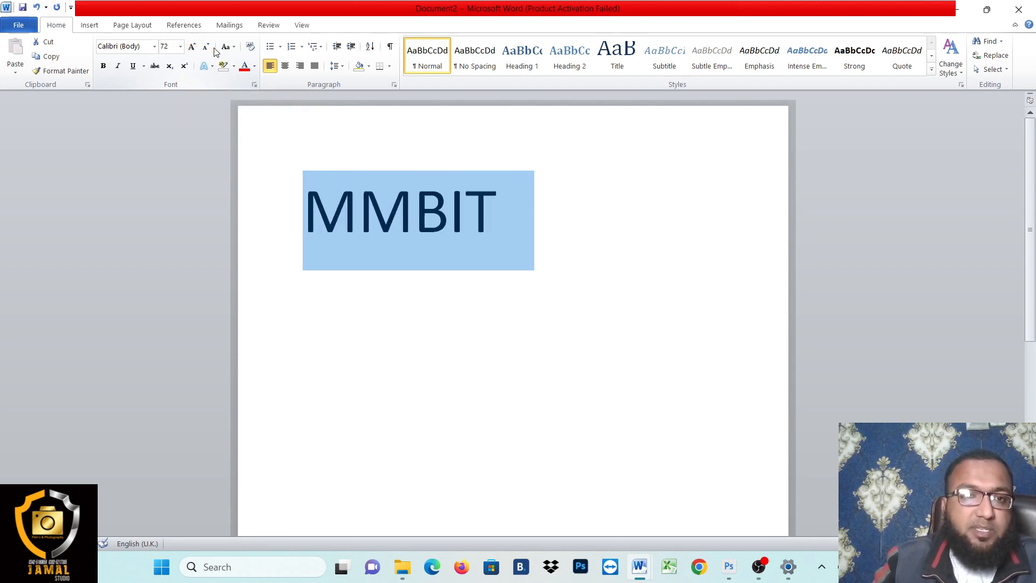
# - Reduce the selected MMBIT text increment by increment with Shrink Font down to size 22
pyautogui.click(208, 47)
pyautogui.click(207, 48)
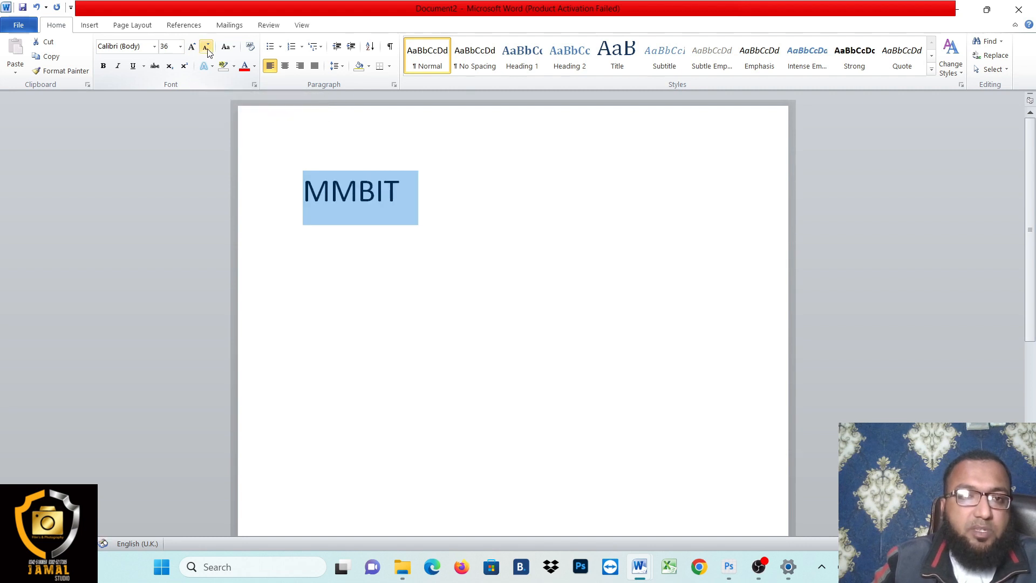
pyautogui.click(207, 48)
pyautogui.click(208, 48)
pyautogui.click(207, 49)
pyautogui.click(207, 48)
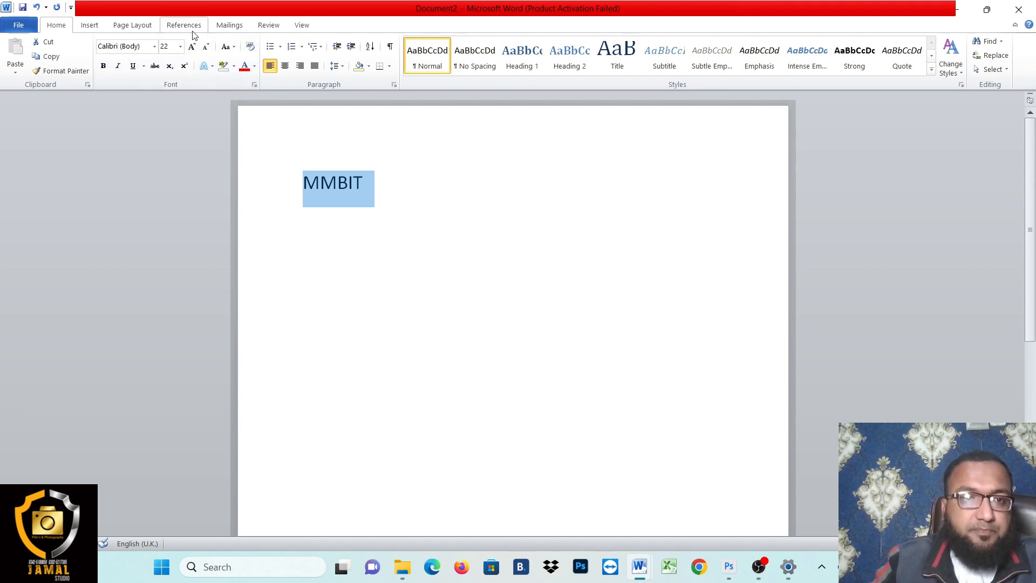
# - Change the MMBIT text to sentence case and select its first letter
pyautogui.click(233, 48)
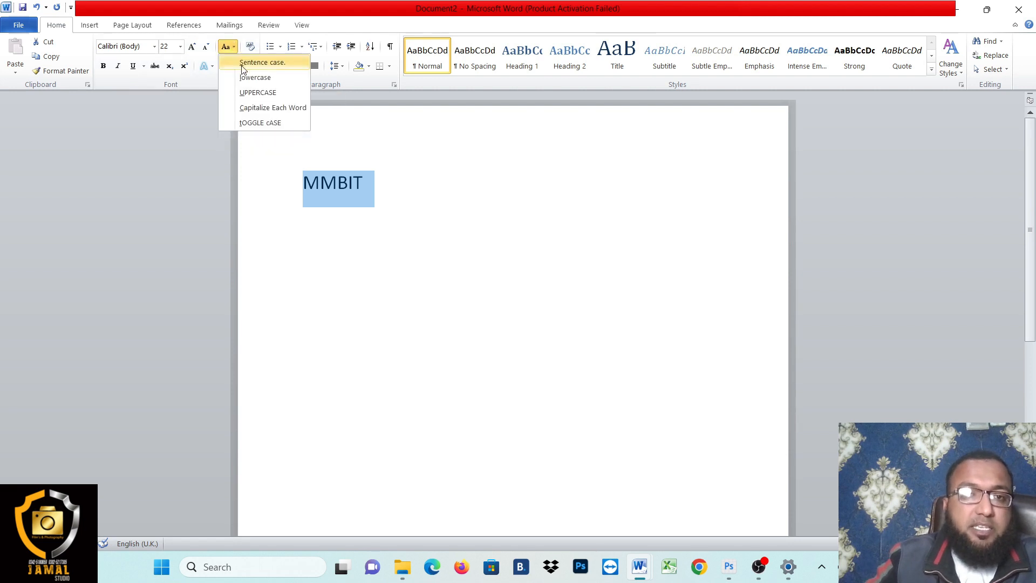
pyautogui.click(263, 62)
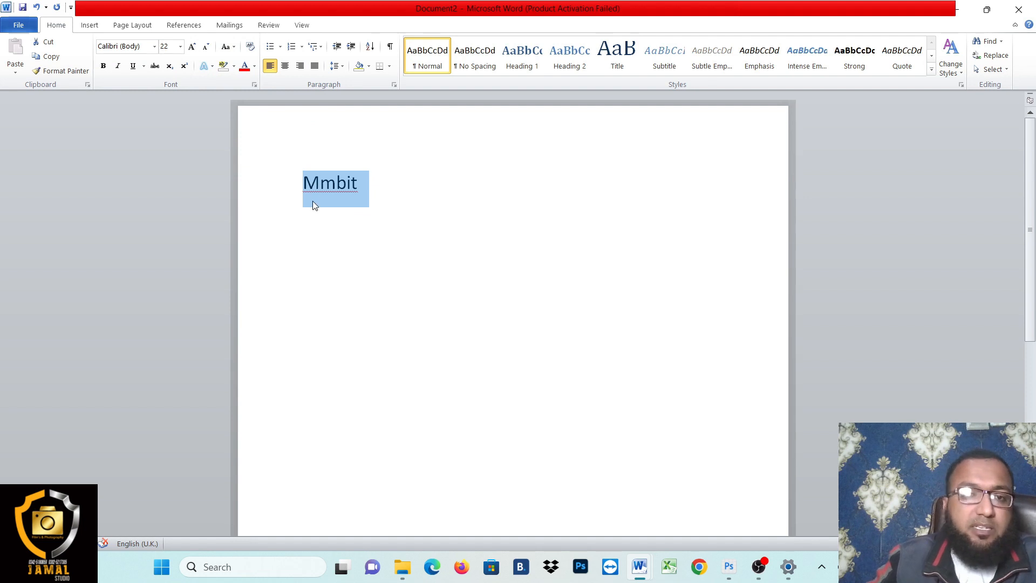
pyautogui.click(310, 184)
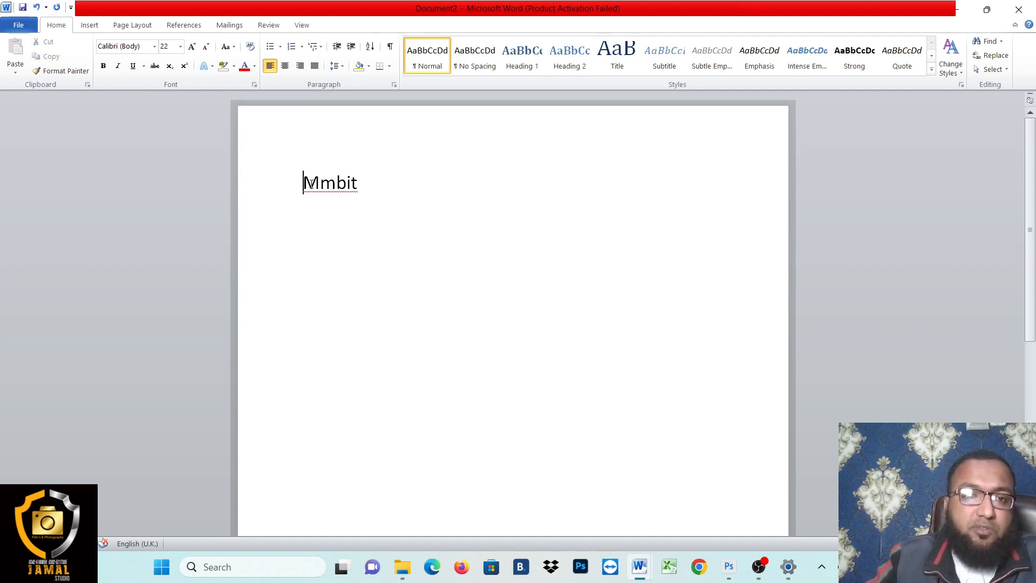
pyautogui.moveTo(305, 185)
pyautogui.mouseDown()
pyautogui.moveTo(374, 190)
pyautogui.moveTo(303, 183)
pyautogui.mouseUp()
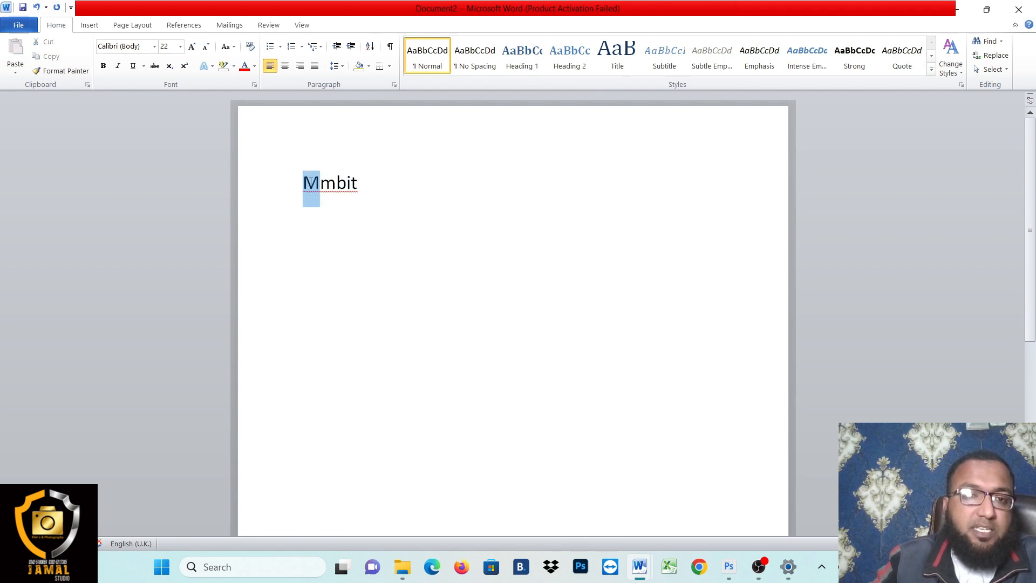
# - Select the whole Mmbit line and change it to lowercase
pyautogui.tripleClick(349, 184)
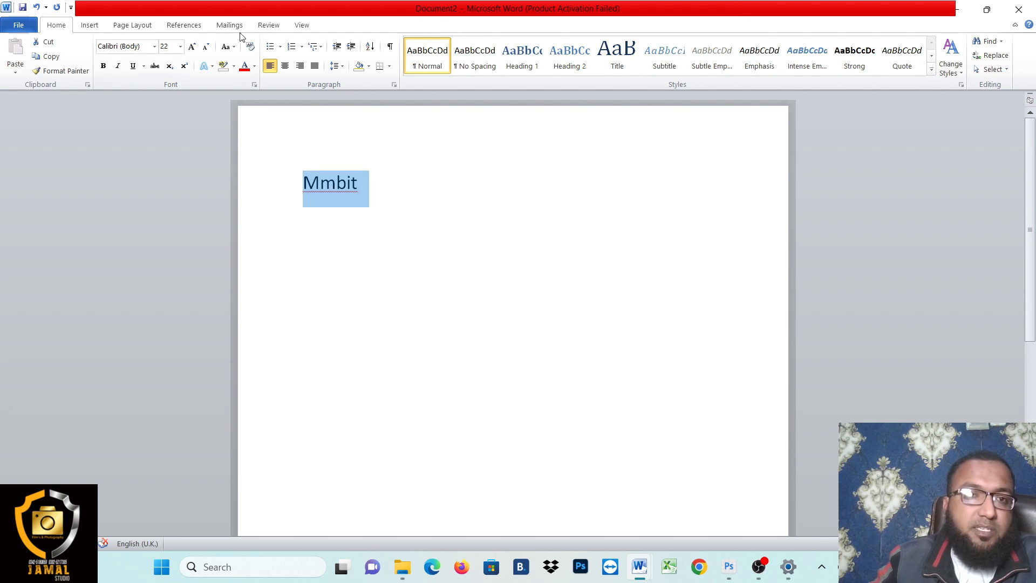
pyautogui.click(226, 52)
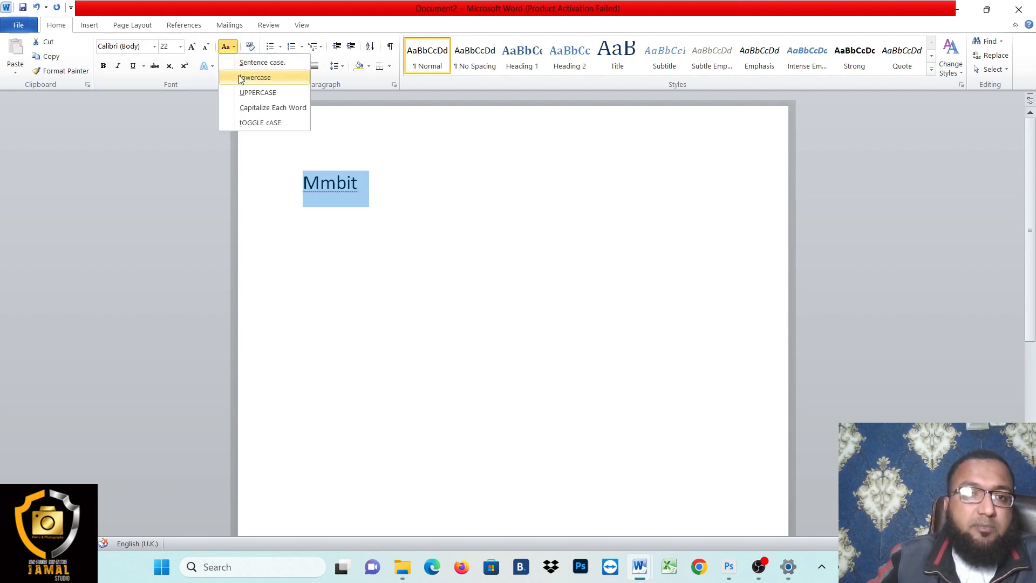
pyautogui.click(241, 79)
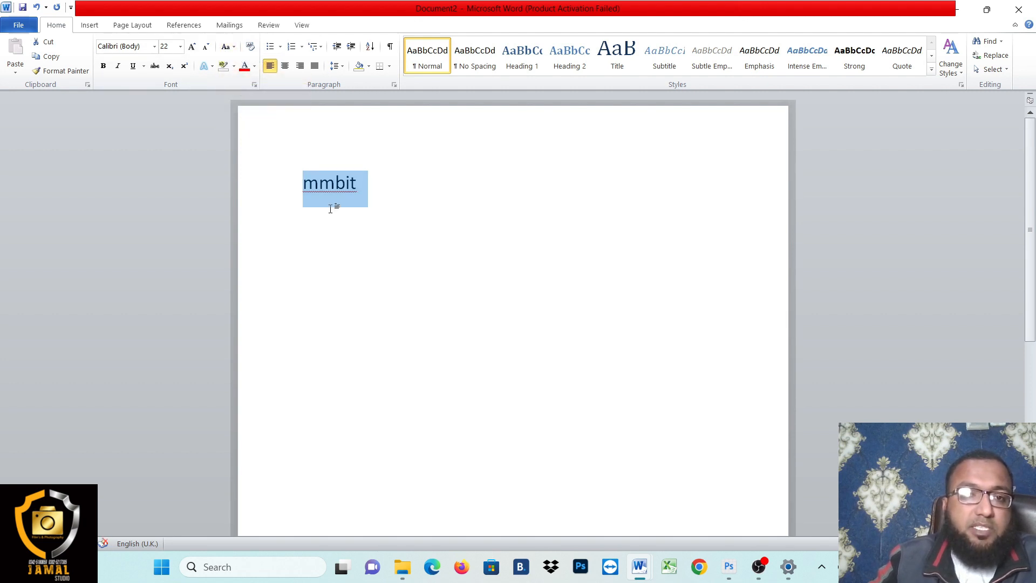
# - Reselect the mmbit text and change its case to UPPERCASE, followed by Capitalize Each Word
pyautogui.click(343, 196)
pyautogui.tripleClick(339, 189)
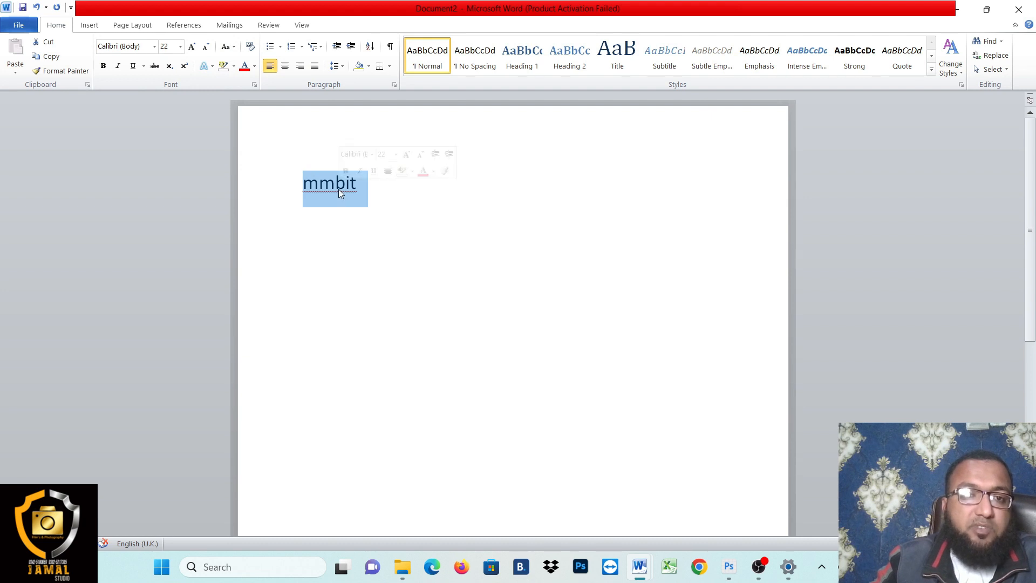
pyautogui.click(234, 47)
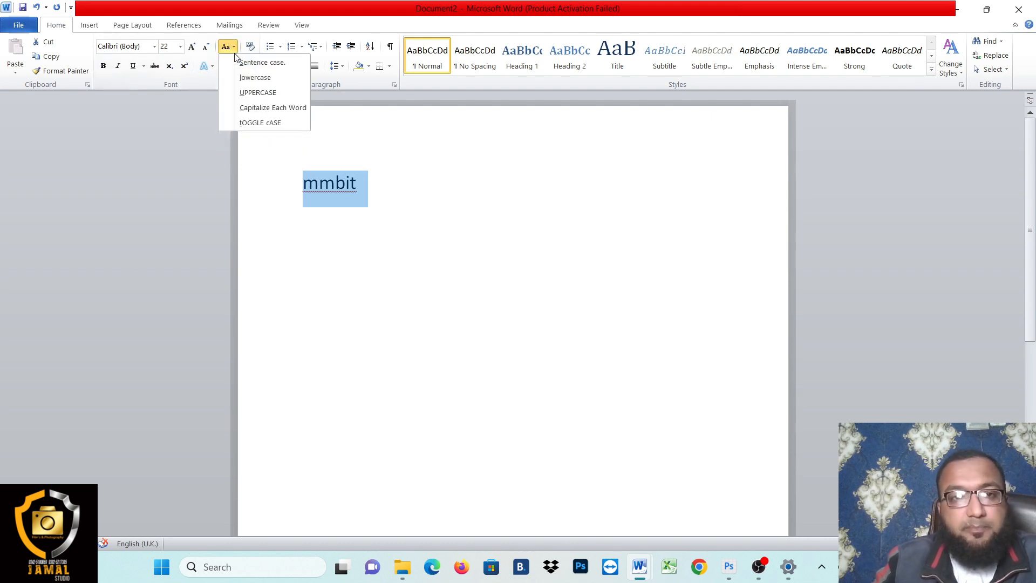
pyautogui.click(254, 97)
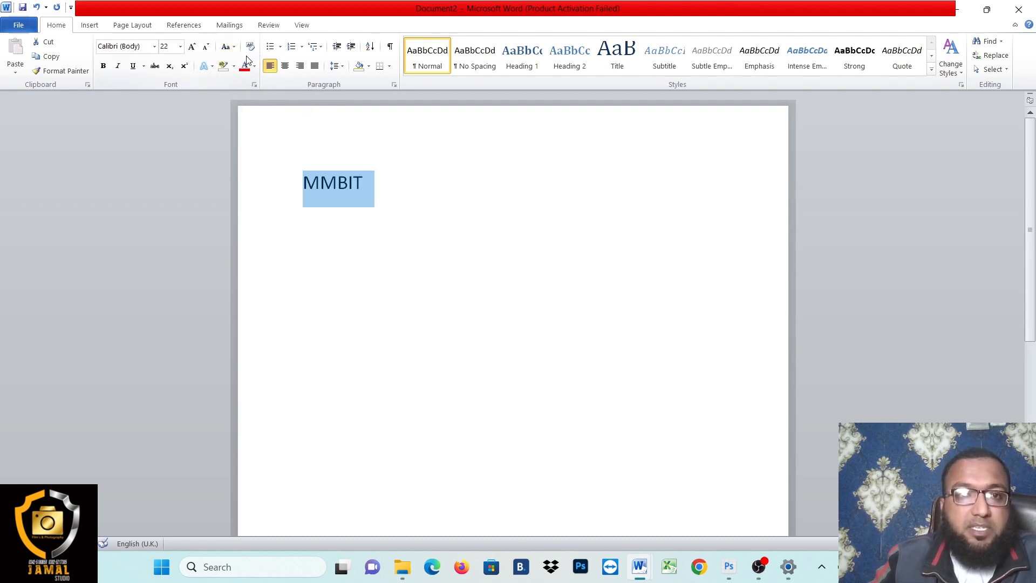
pyautogui.click(226, 46)
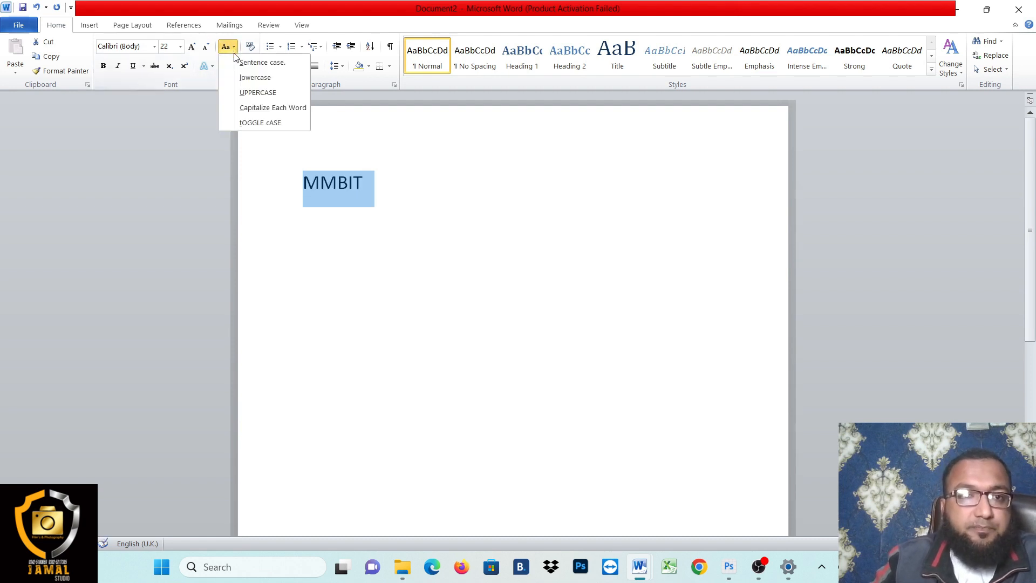
pyautogui.click(258, 109)
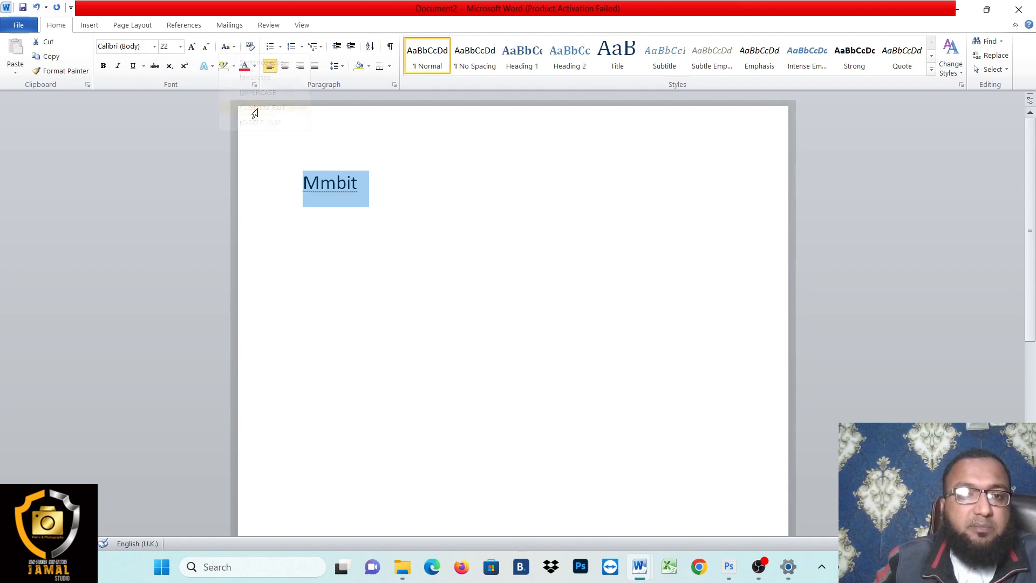
# - Add the word Pullmanda after Mmbit on the same line
pyautogui.click(378, 211)
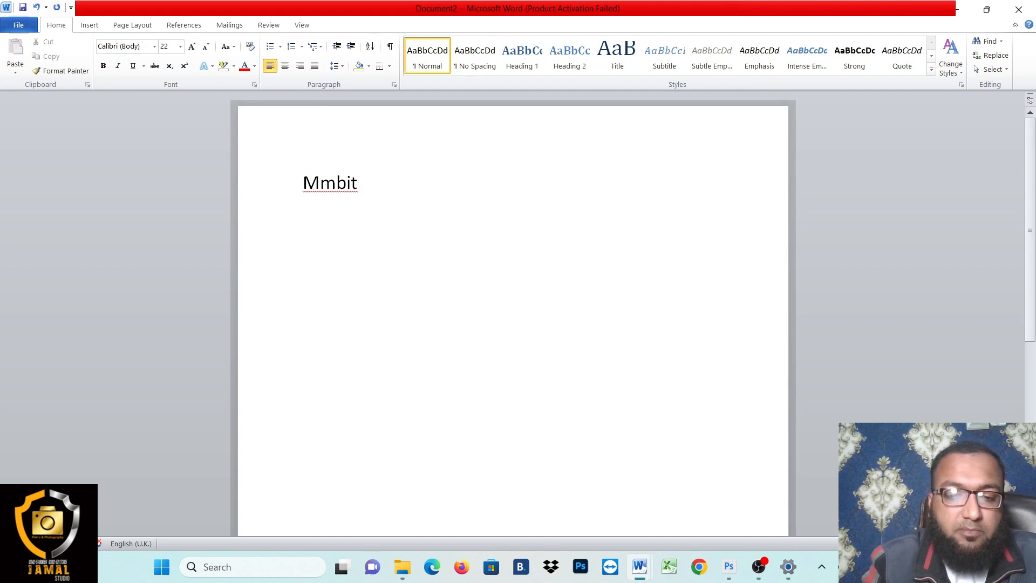
pyautogui.write('\\')
pyautogui.press('BackSpace')
pyautogui.write('P')
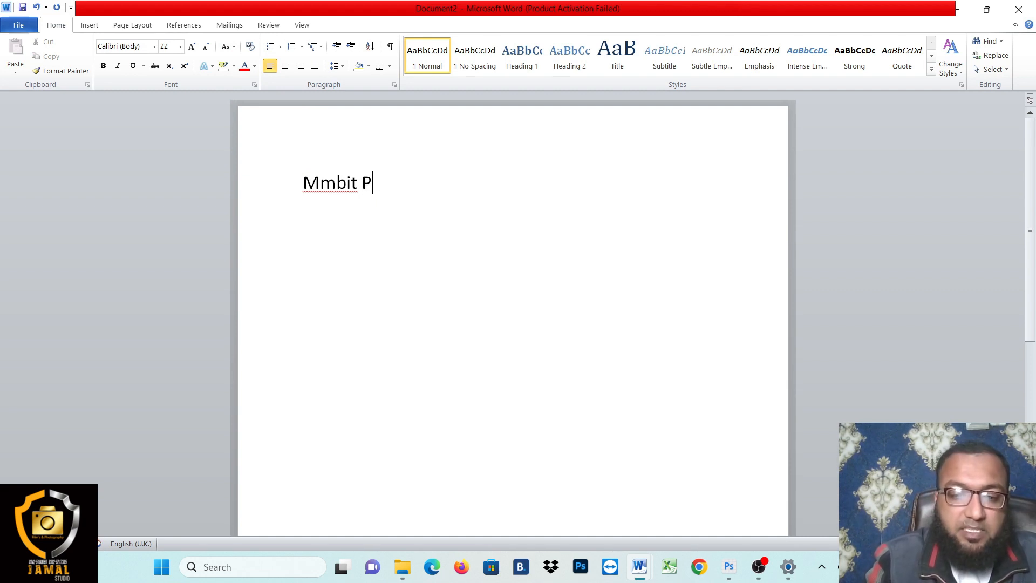
pyautogui.write('ullmanda')
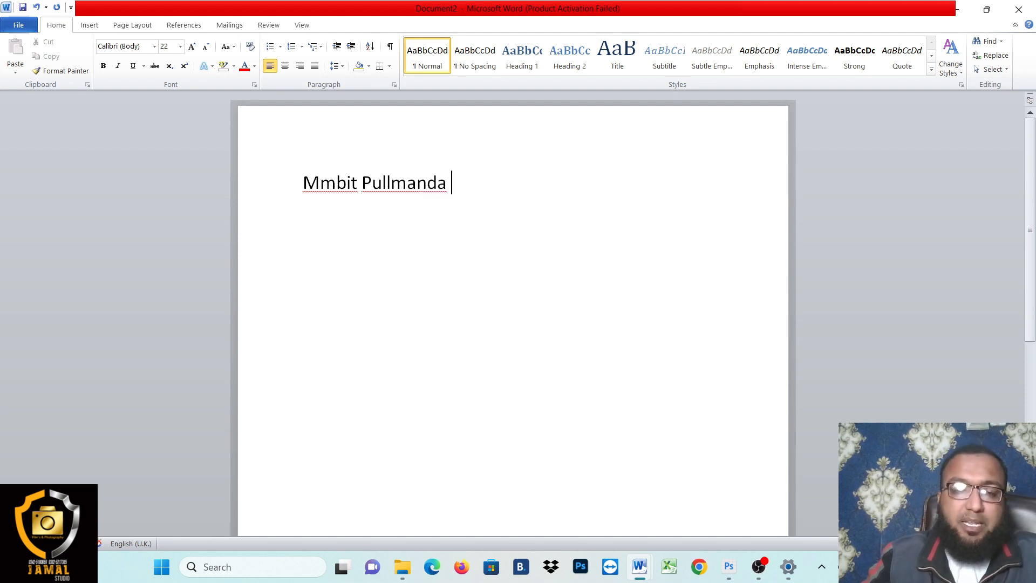
# - Apply toggle case to the whole Mmbit Pullmanda line, followed by sentence case
pyautogui.tripleClick(419, 186)
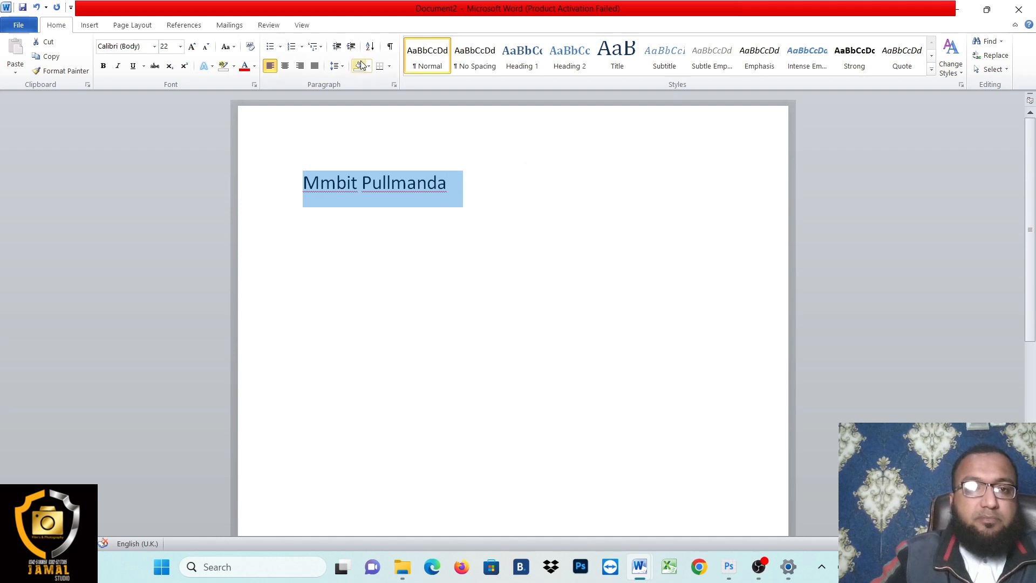
pyautogui.click(226, 46)
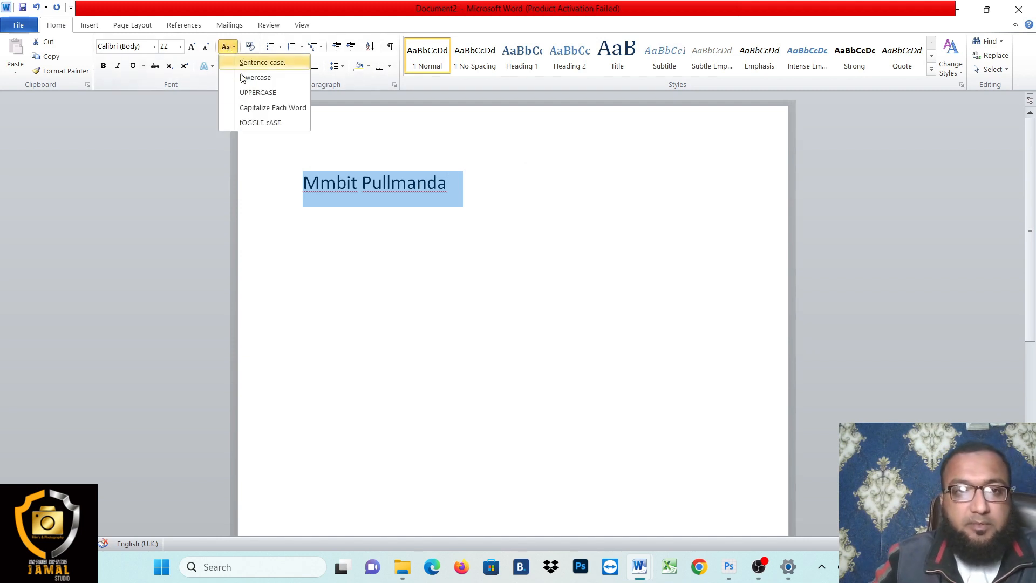
pyautogui.click(258, 123)
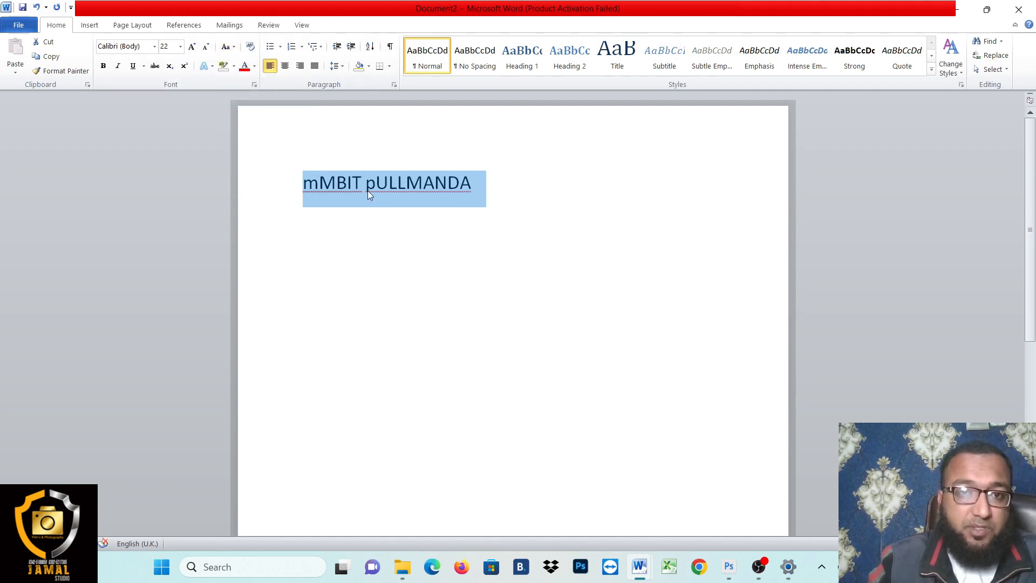
pyautogui.click(226, 46)
pyautogui.click(241, 62)
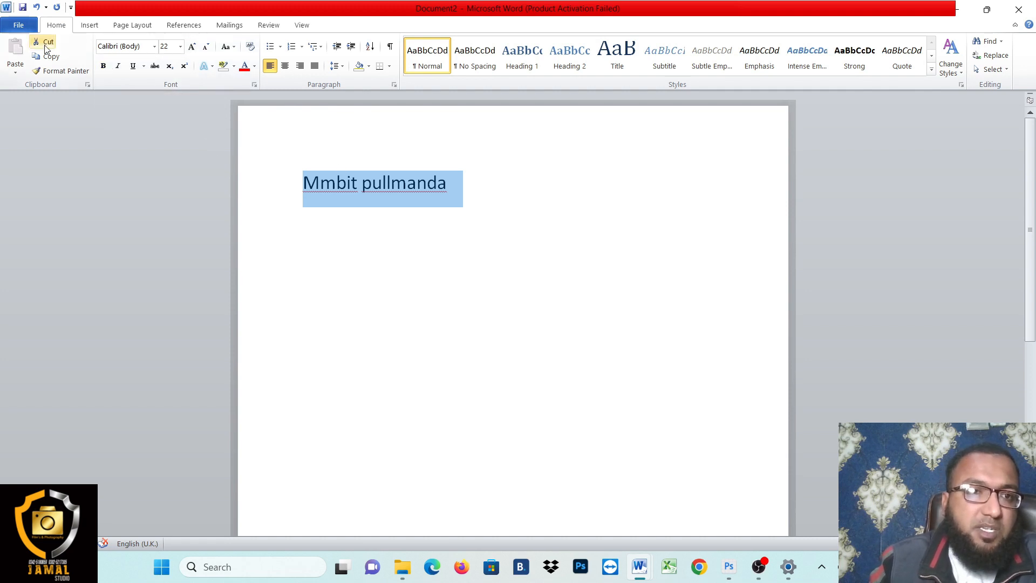
# - Apply bold, italic and a single underline to the selected Mmbit pullmanda text
pyautogui.click(102, 66)
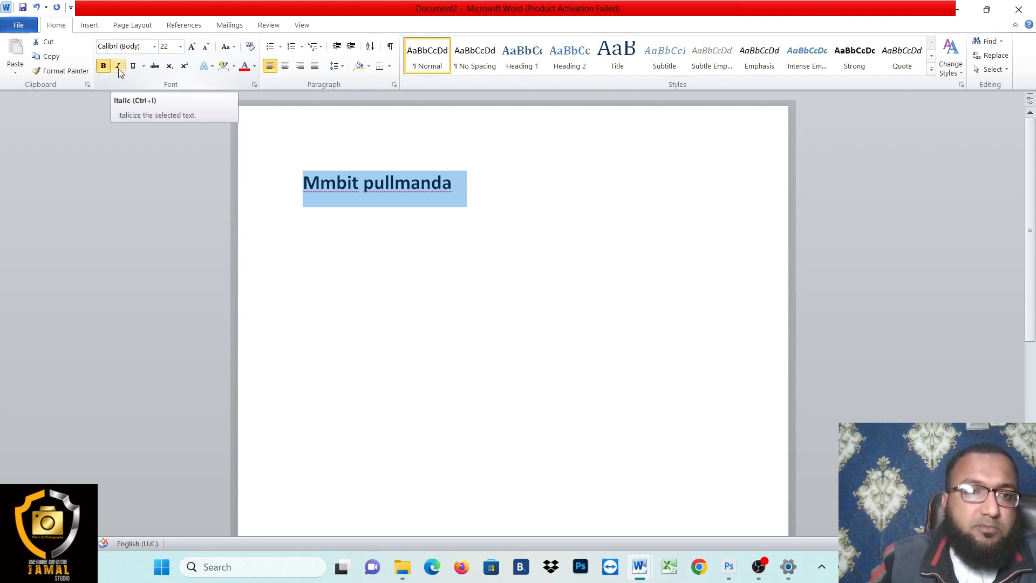
pyautogui.click(118, 66)
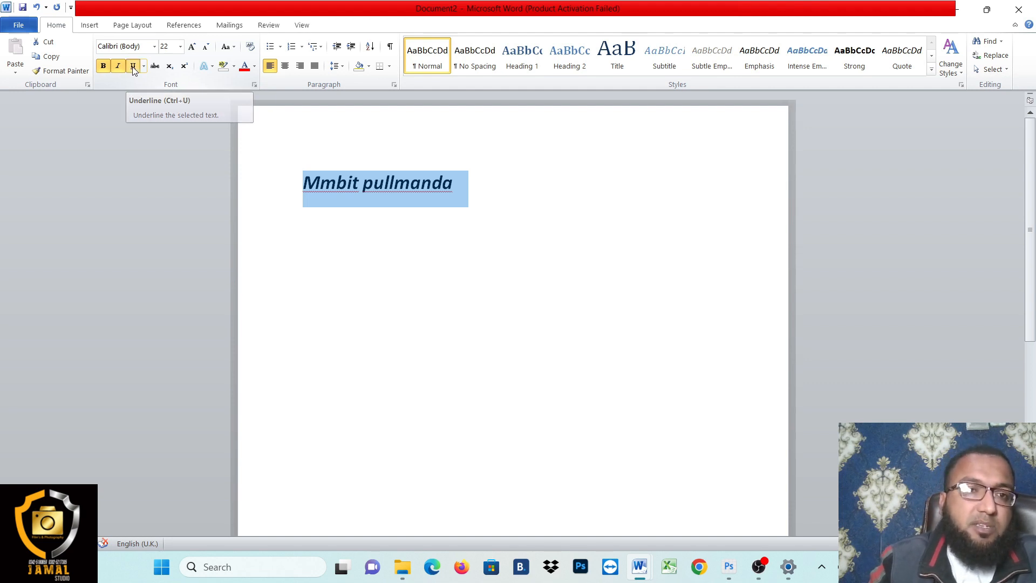
pyautogui.click(133, 67)
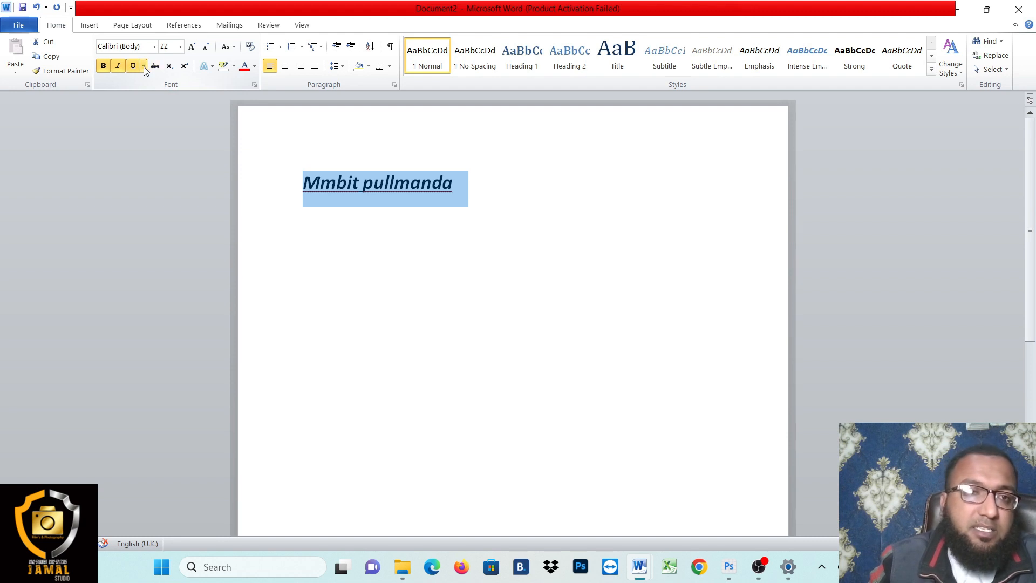
# - Review the additional underline options in the Font dialog and close it without changes
pyautogui.click(144, 67)
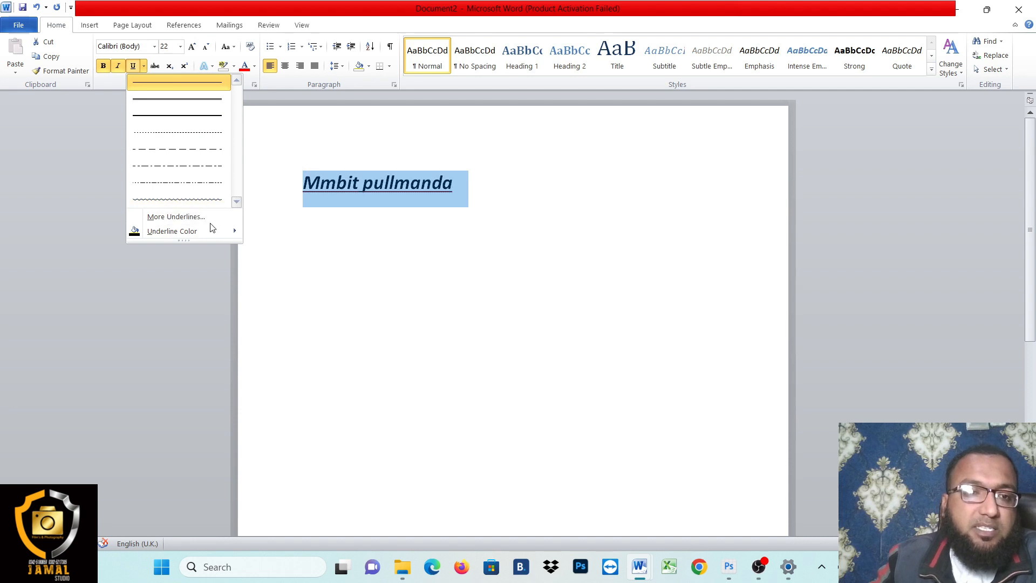
pyautogui.click(170, 219)
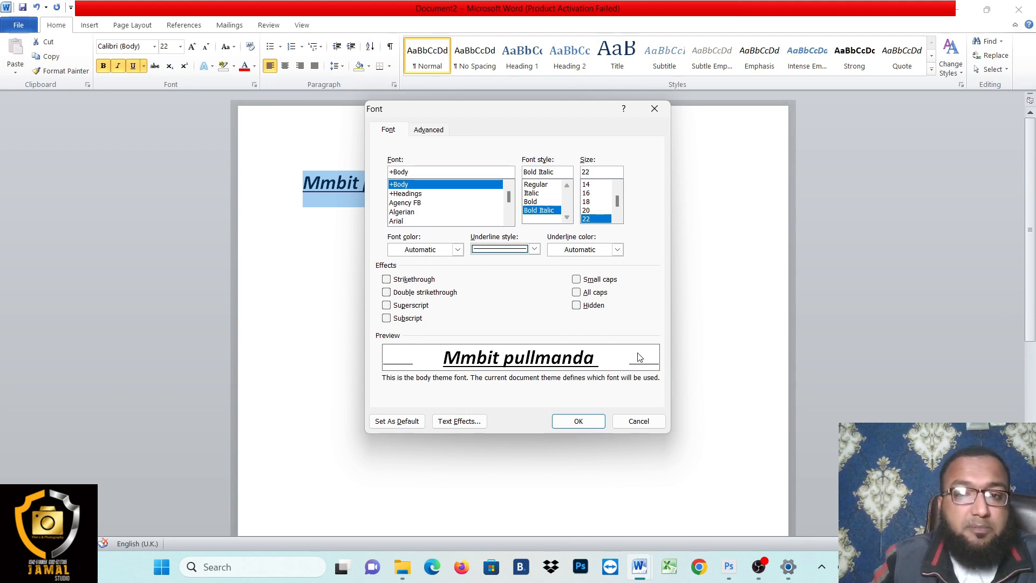
pyautogui.click(635, 421)
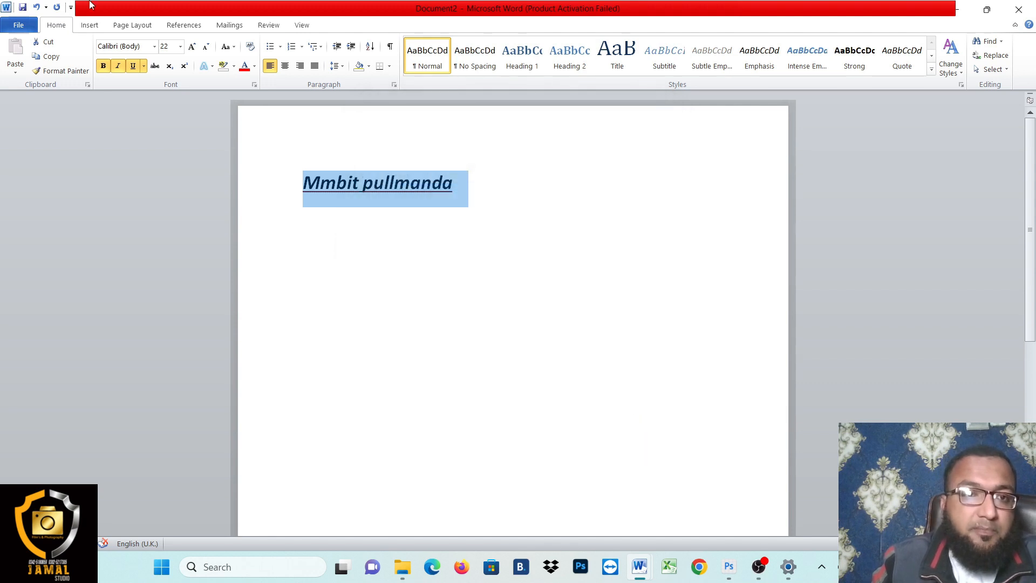
# - Set the underline color of the Mmbit pullmanda text to the standard orange and deselect the text
pyautogui.click(144, 66)
pyautogui.moveTo(168, 231)
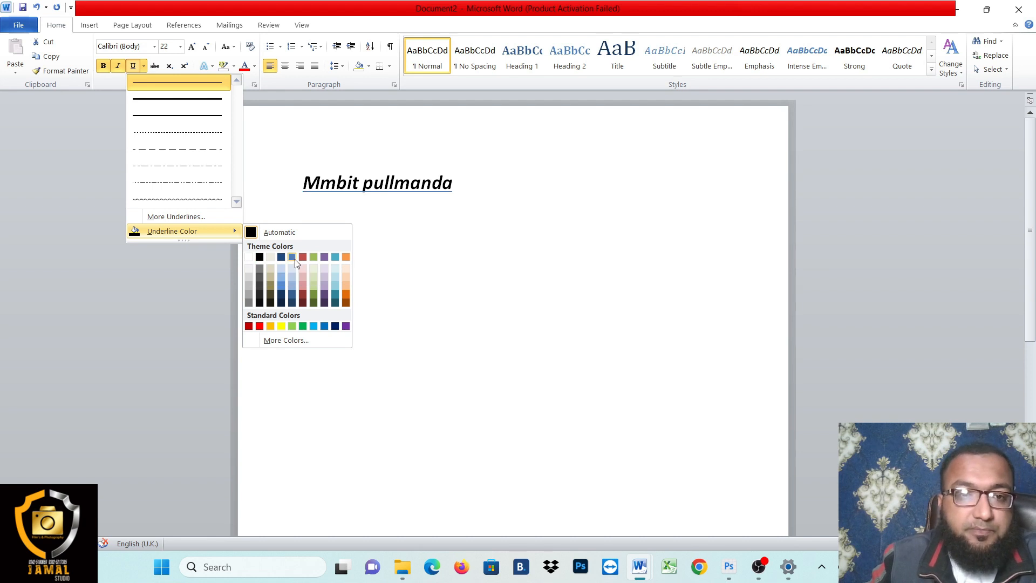
pyautogui.click(270, 326)
pyautogui.click(378, 198)
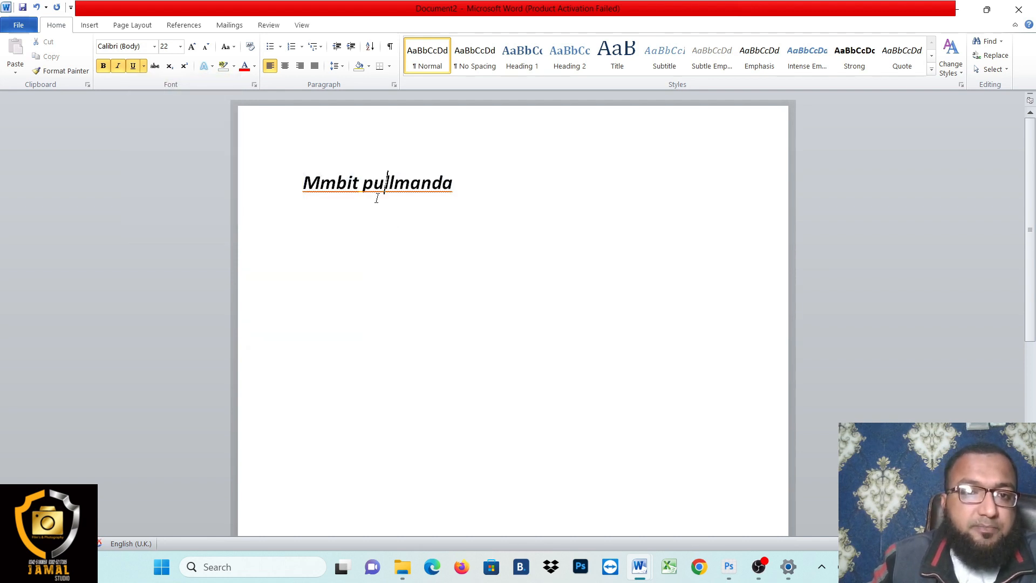
# - Remove the underline, italic and bold formatting from the word pullmanda
pyautogui.click(133, 67)
pyautogui.click(118, 66)
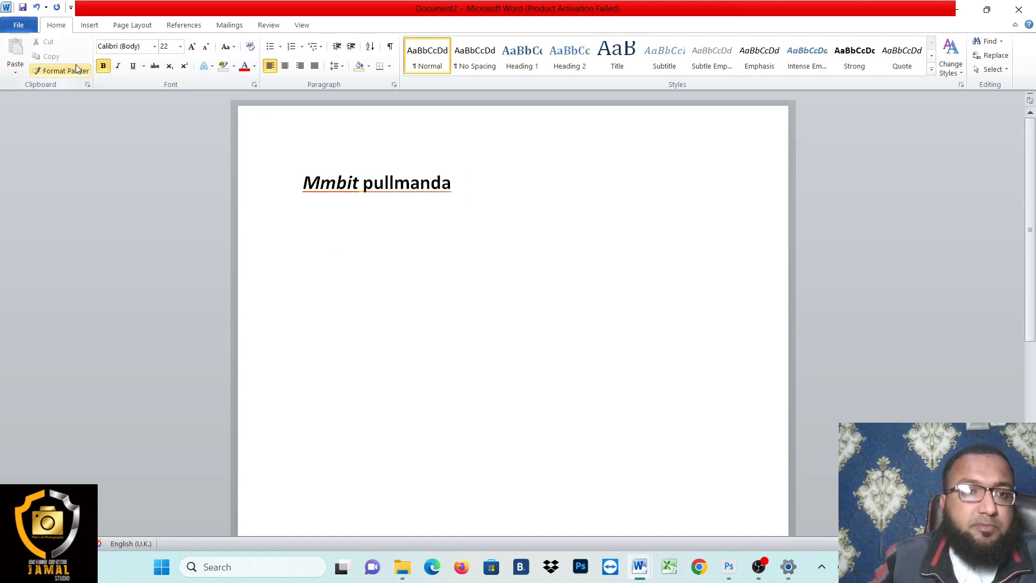
pyautogui.click(103, 66)
# - Select the whole Mmbit pullmanda line and apply strikethrough to it
pyautogui.tripleClick(383, 174)
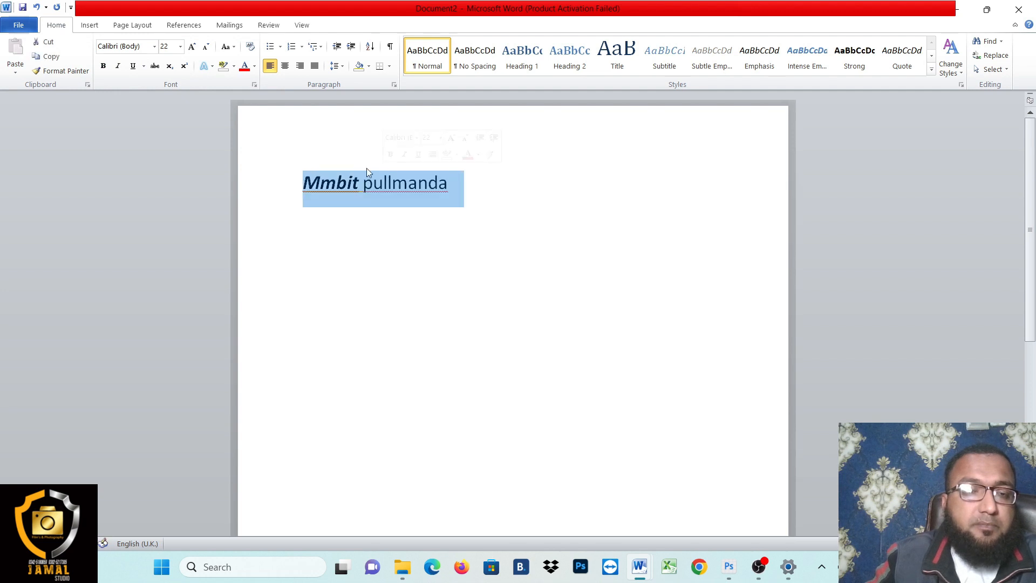
pyautogui.click(153, 68)
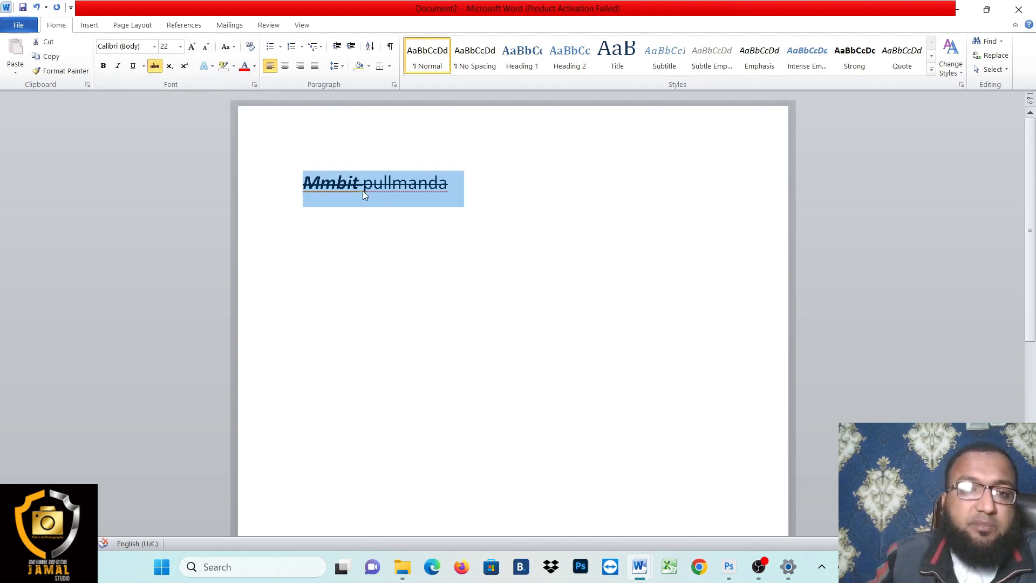
pyautogui.click(362, 186)
pyautogui.tripleClick(416, 183)
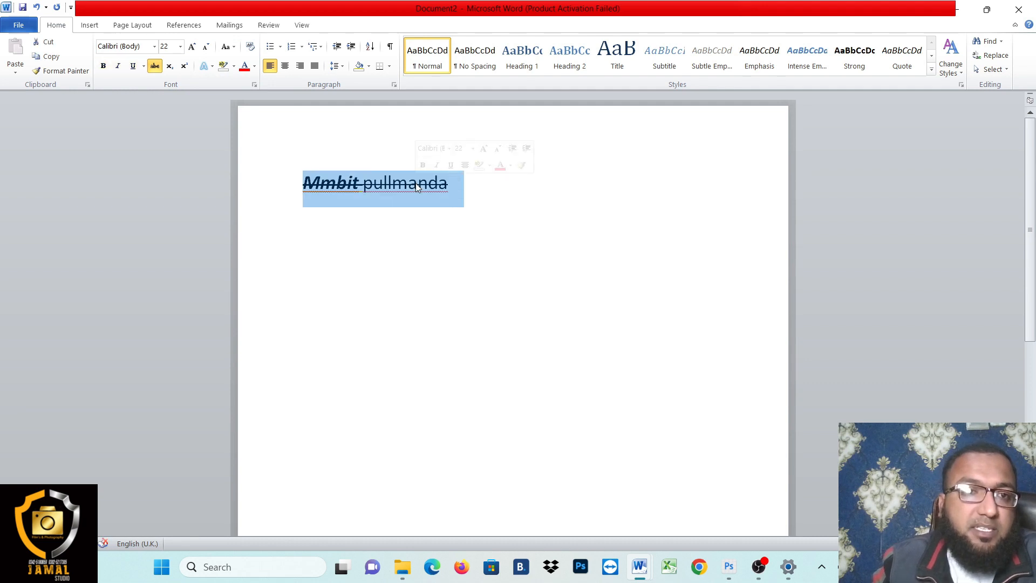
# - Turn off strikethrough, underline, italic and bold for new text at the end of the Mmbit pullmanda line
pyautogui.click(521, 215)
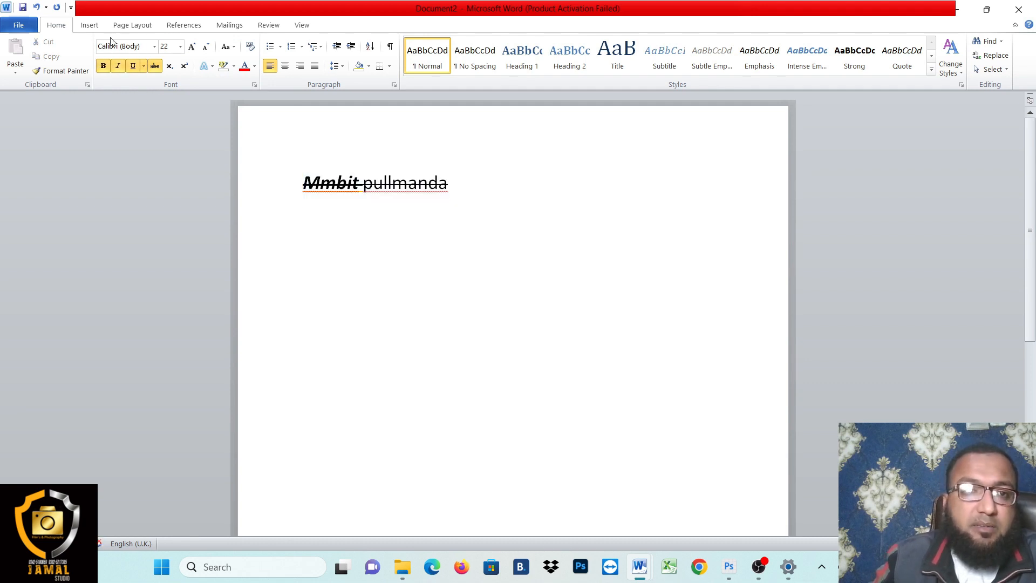
pyautogui.click(155, 67)
pyautogui.click(133, 66)
pyautogui.click(119, 68)
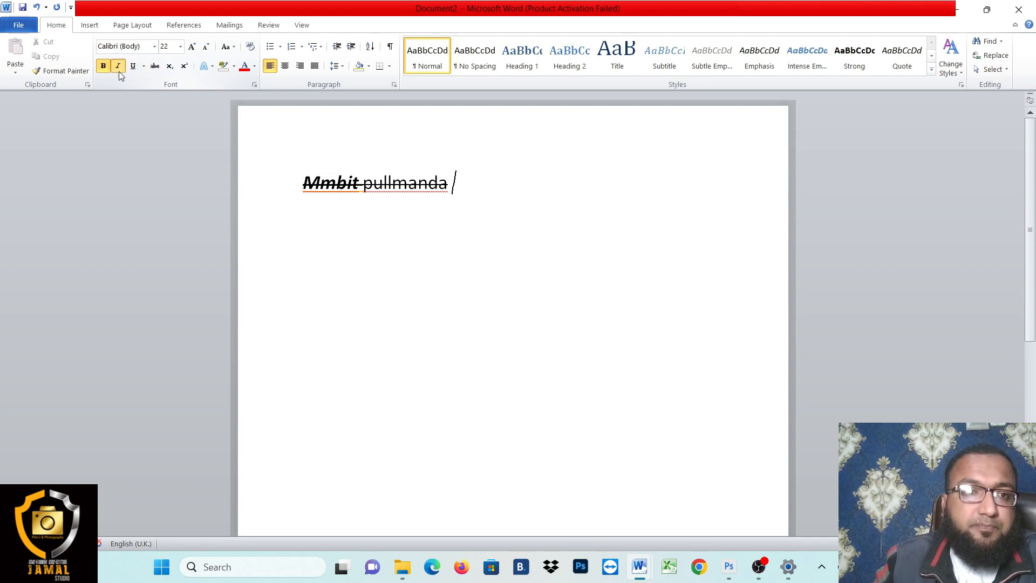
pyautogui.click(102, 69)
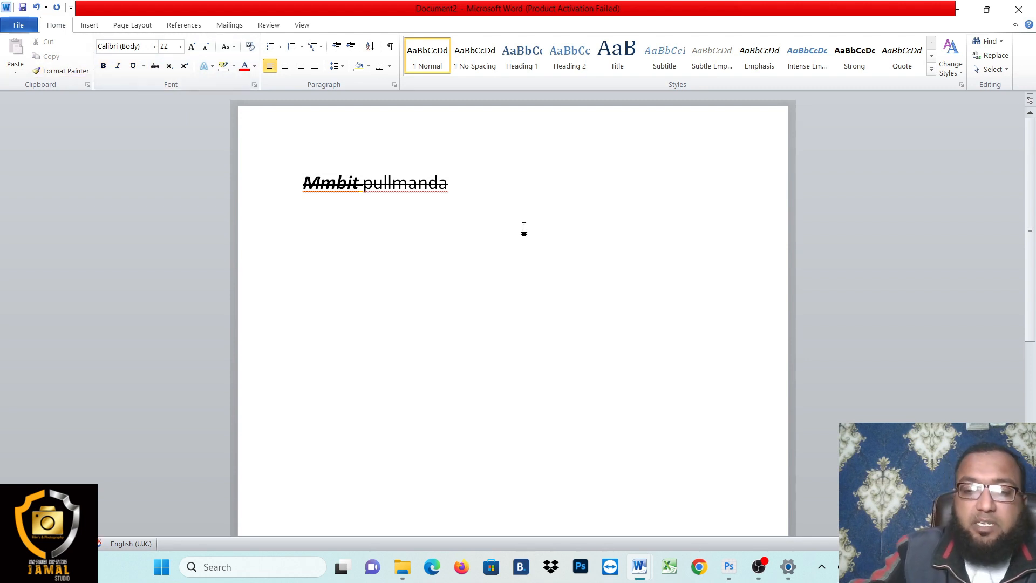
# - Add H2O and 27 as two separate lines of plain text below the Mmbit pullmanda line
pyautogui.press('Return')
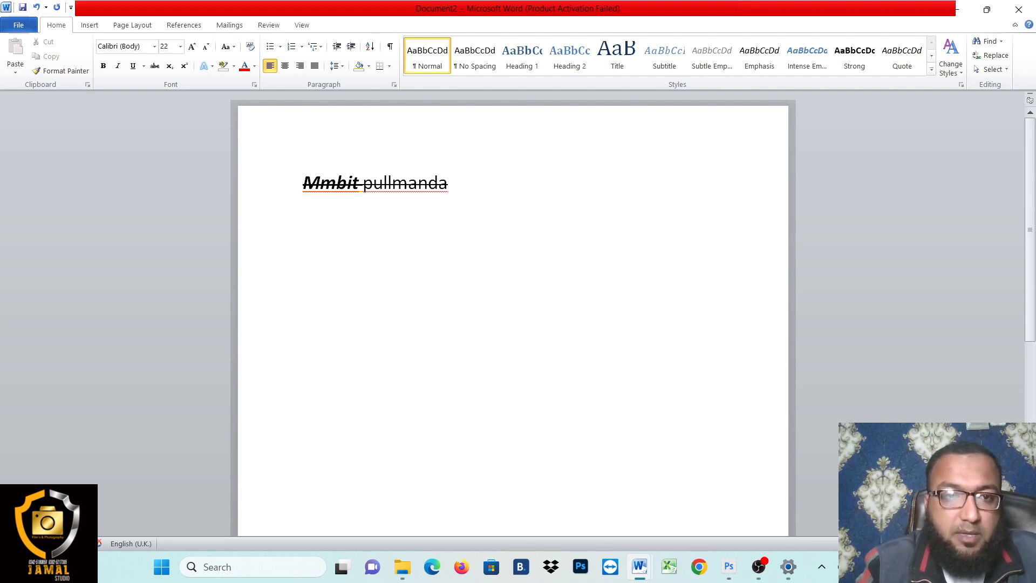
pyautogui.write('H2O')
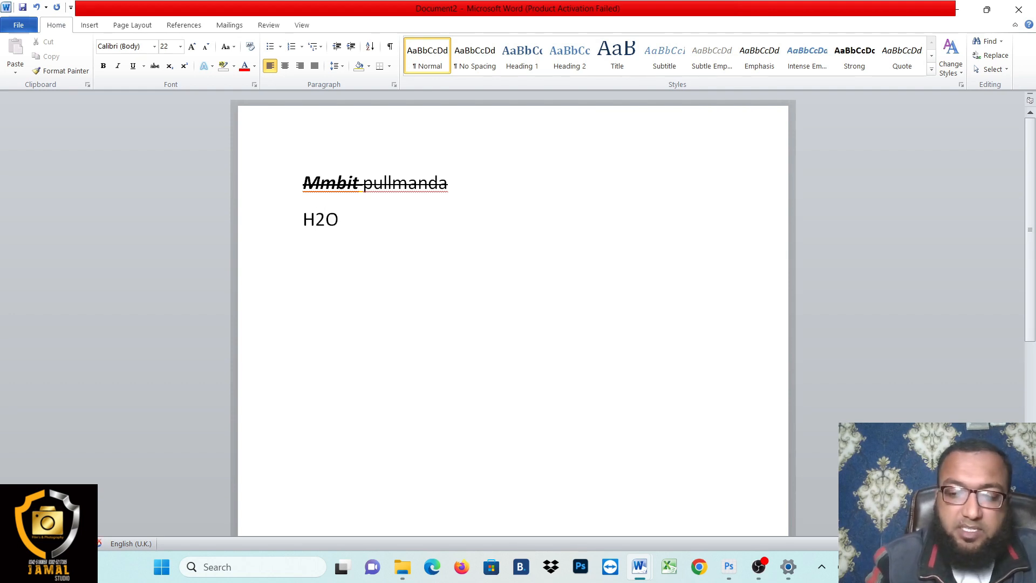
pyautogui.write('2')
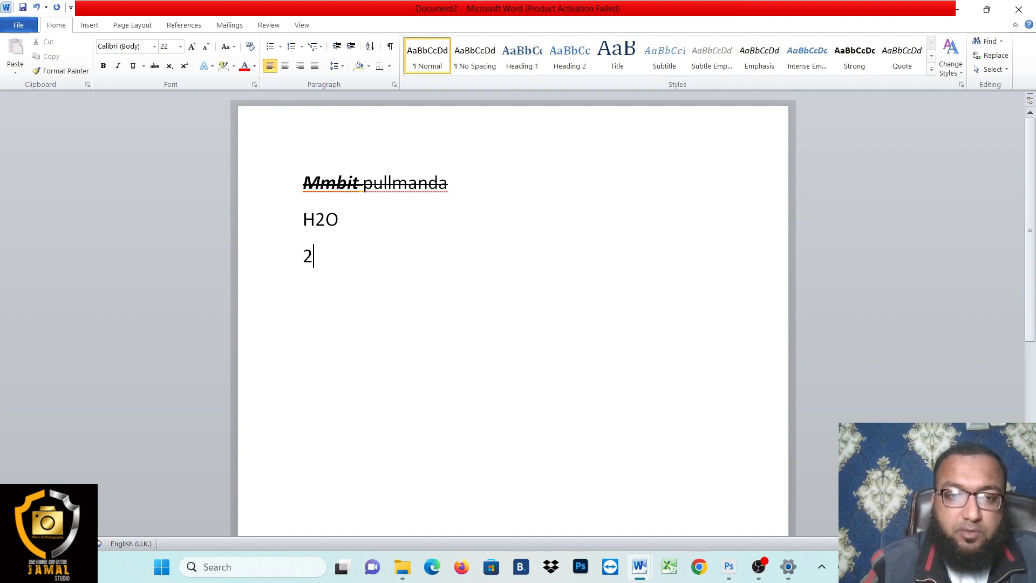
pyautogui.write('7')
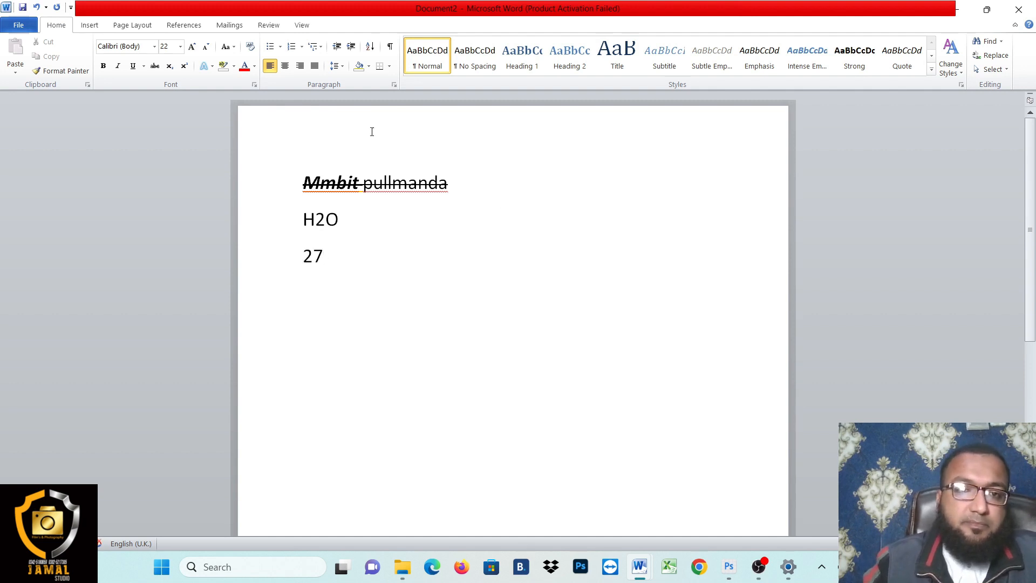
# - Format the 2 in H2O as subscript
pyautogui.moveTo(326, 224); pyautogui.dragTo(317, 226)
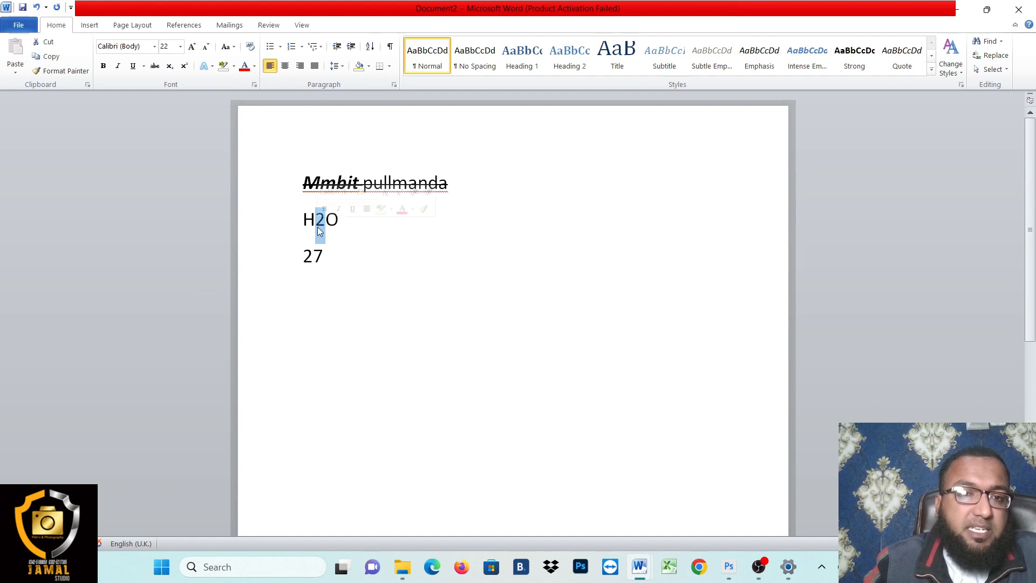
pyautogui.click(171, 71)
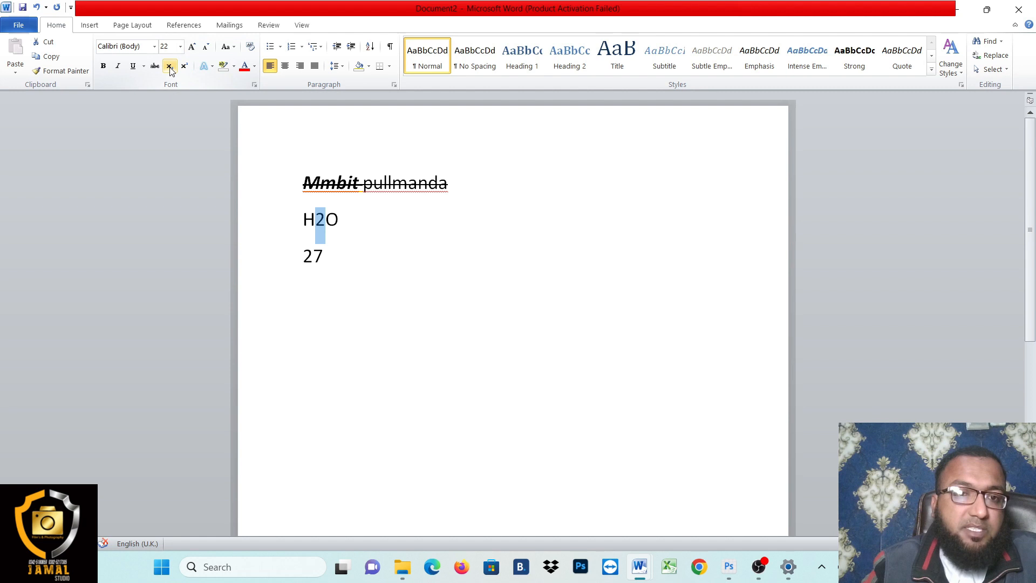
pyautogui.click(171, 70)
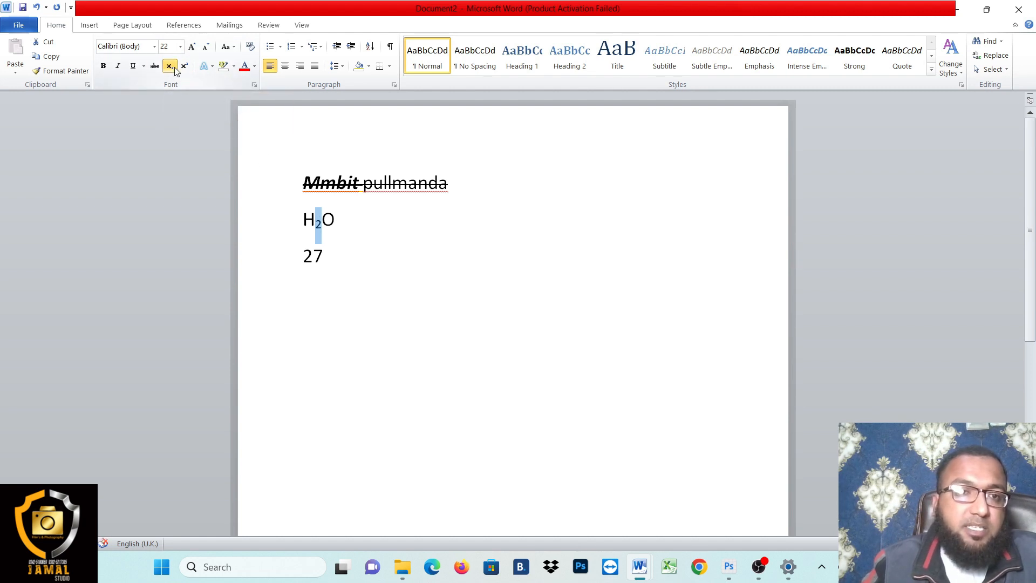
# - Format the 7 in 27 as superscript, and turn superscript off for the new line below it
pyautogui.moveTo(327, 257); pyautogui.dragTo(314, 258)
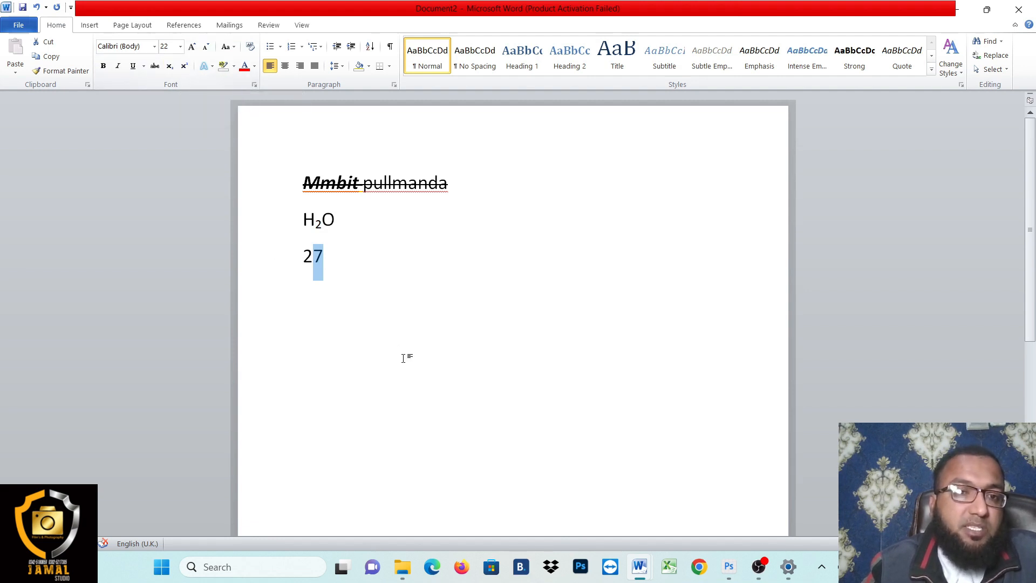
pyautogui.click(184, 67)
pyautogui.click(321, 265)
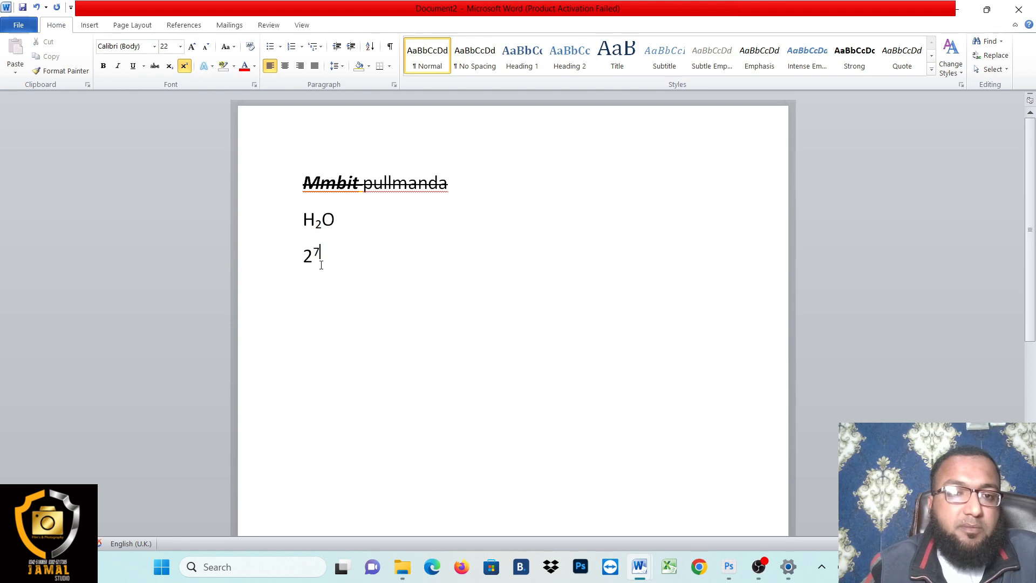
pyautogui.click(184, 66)
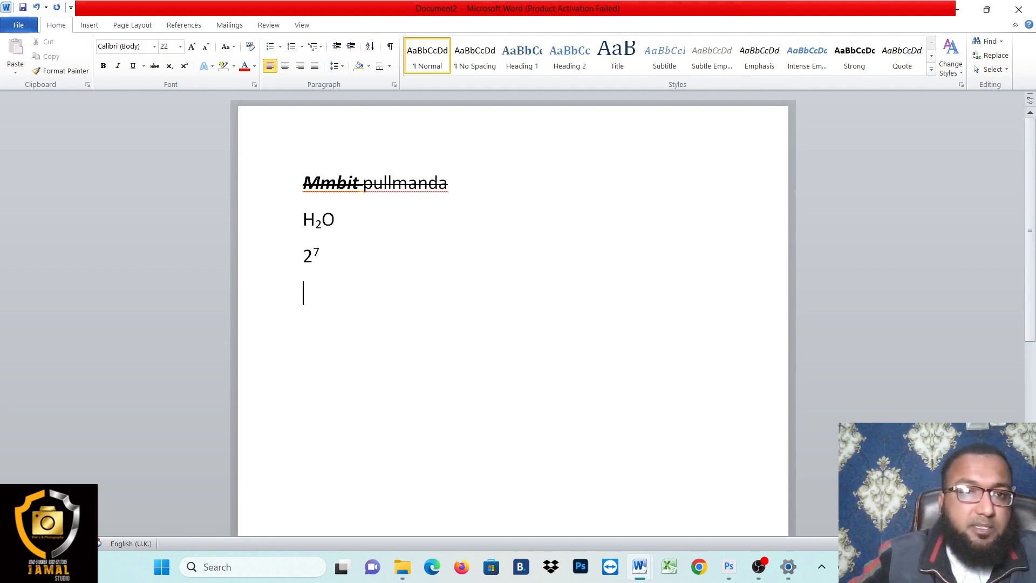
# - Write MMBIT on the new line, select it and preview the text effects on it
pyautogui.write('MMBIT')
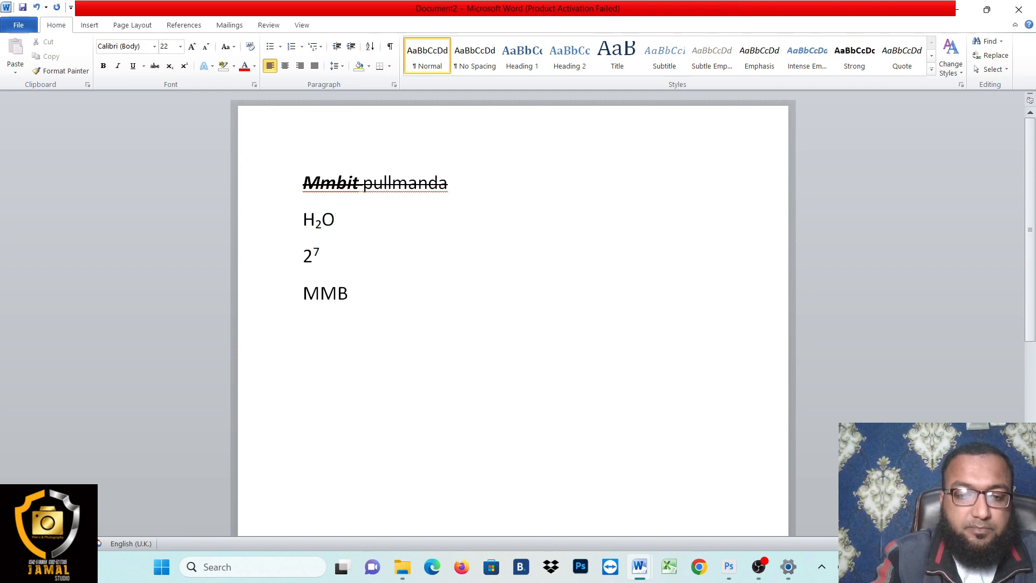
pyautogui.click(289, 291)
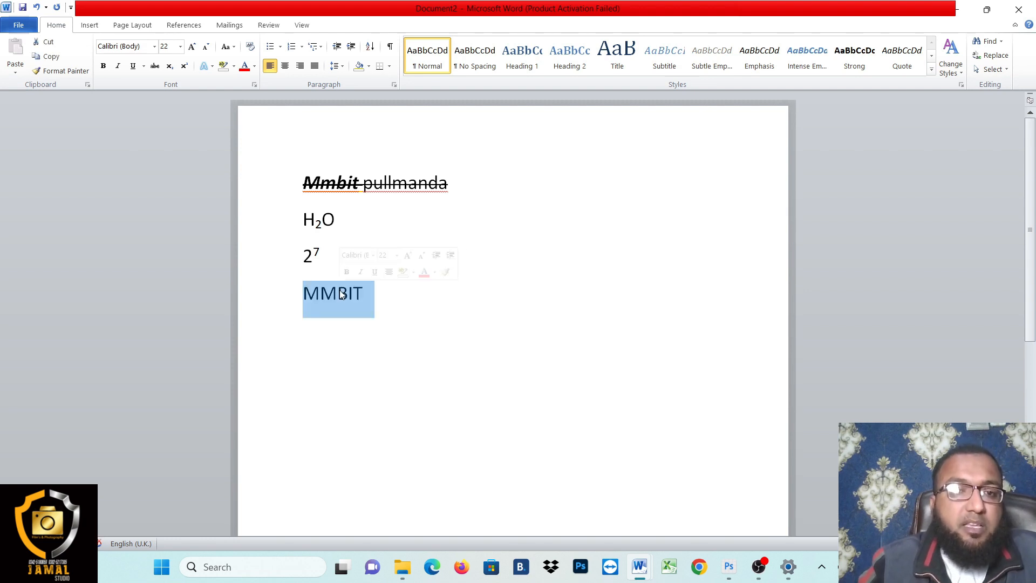
pyautogui.click(213, 66)
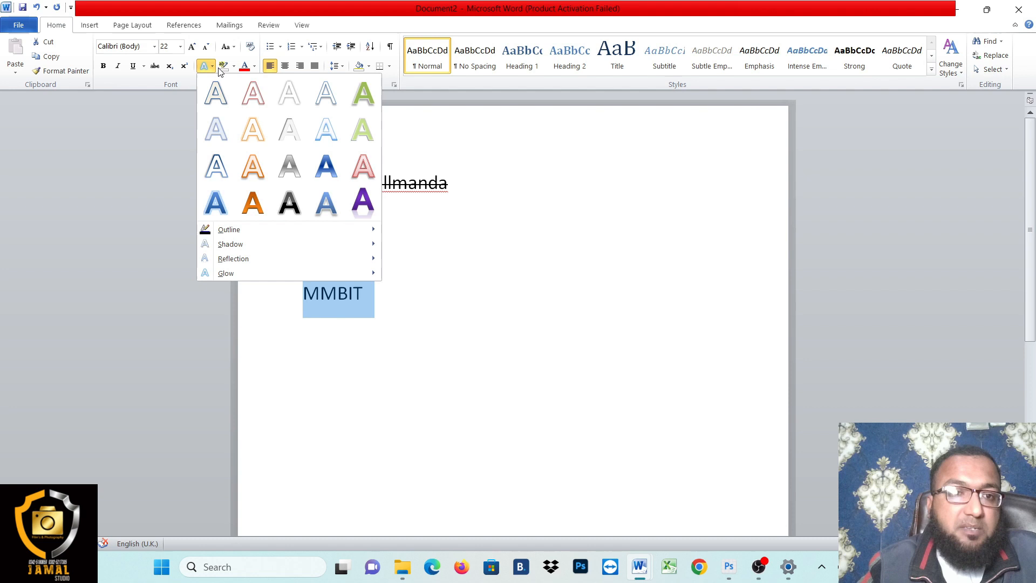
pyautogui.moveTo(308, 231)
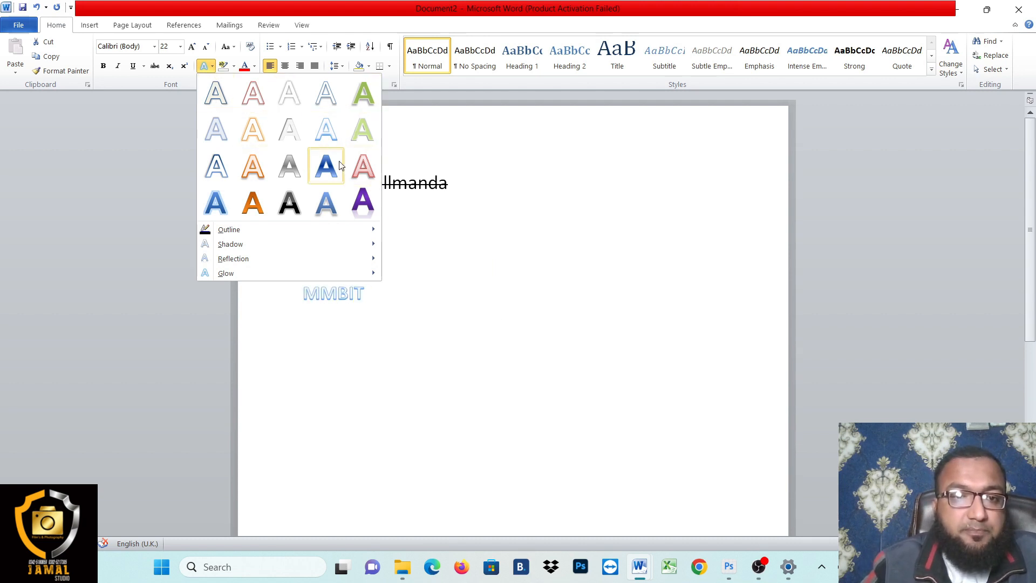
# - Enlarge the MMBIT text to font size 80
pyautogui.click(195, 47)
pyautogui.click(195, 47)
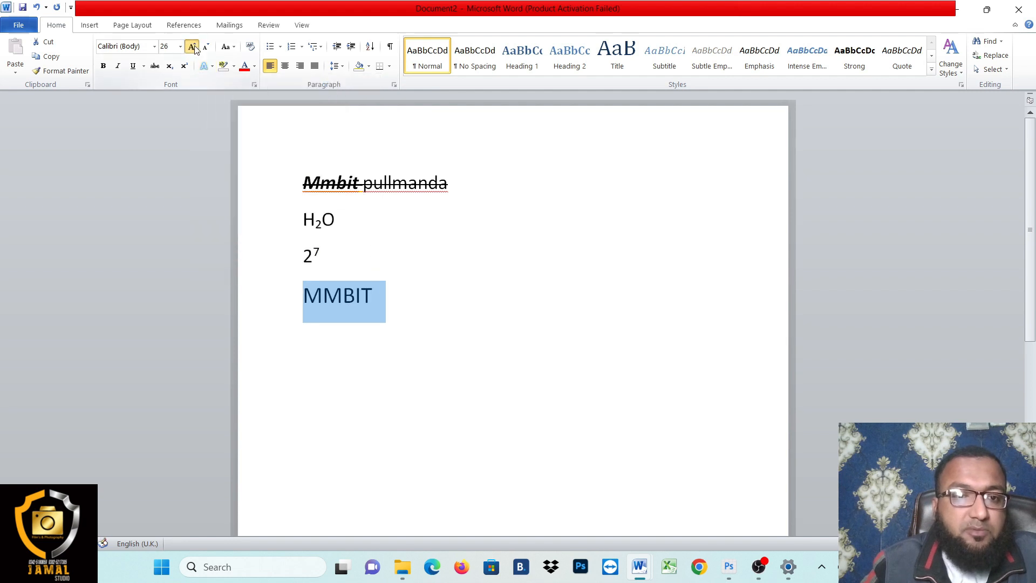
pyautogui.click(195, 46)
pyautogui.click(195, 46)
pyautogui.click(195, 46)
pyautogui.click(195, 46)
pyautogui.click(192, 47)
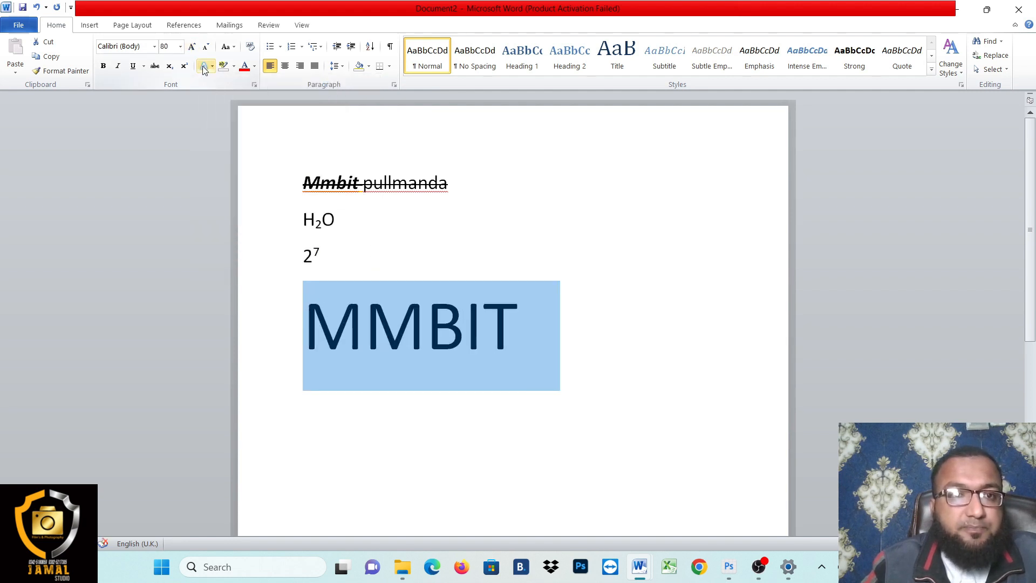
# - Apply the solid orange bevelled text effect to MMBIT and deselect the text
pyautogui.click(211, 66)
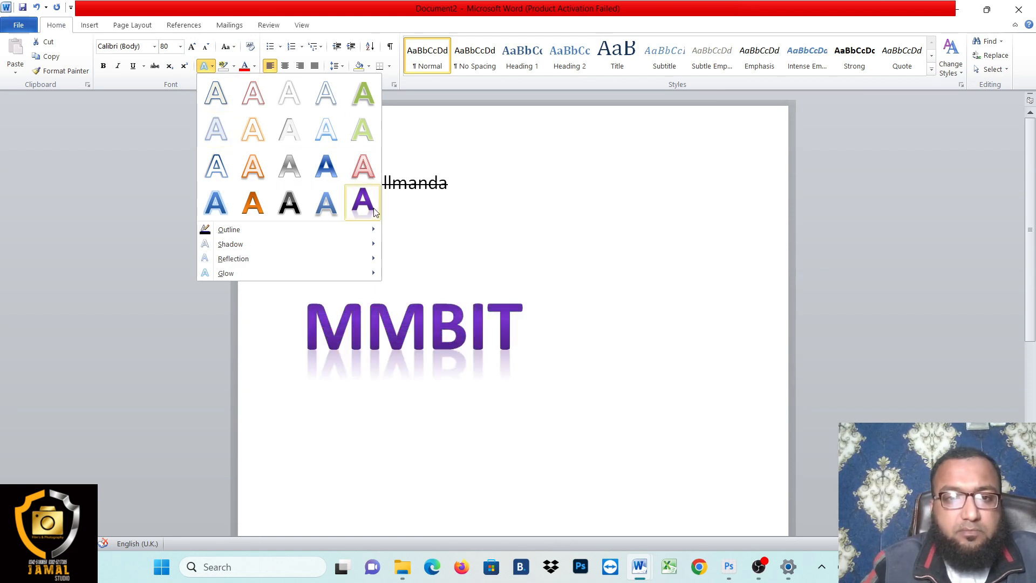
pyautogui.click(258, 209)
pyautogui.click(446, 367)
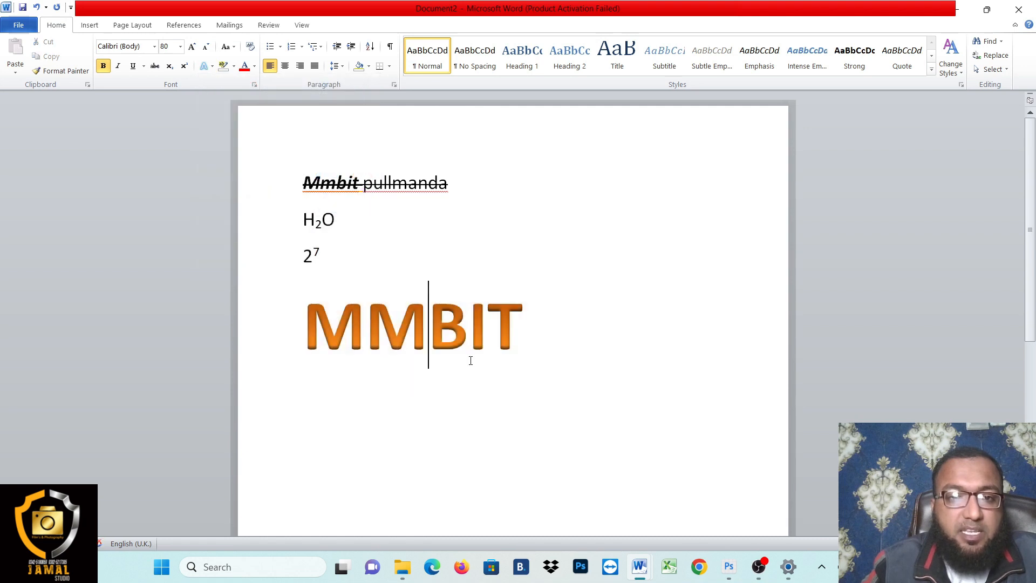
# - Apply the text effect with a pale fill, orange outline and shadow to the MMBIT text
pyautogui.doubleClick(458, 323)
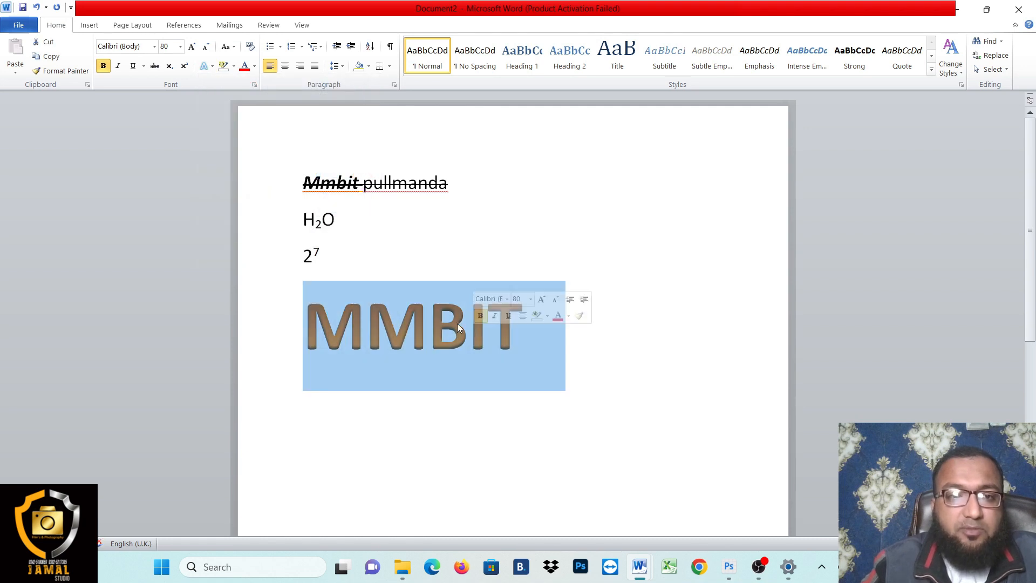
pyautogui.click(212, 68)
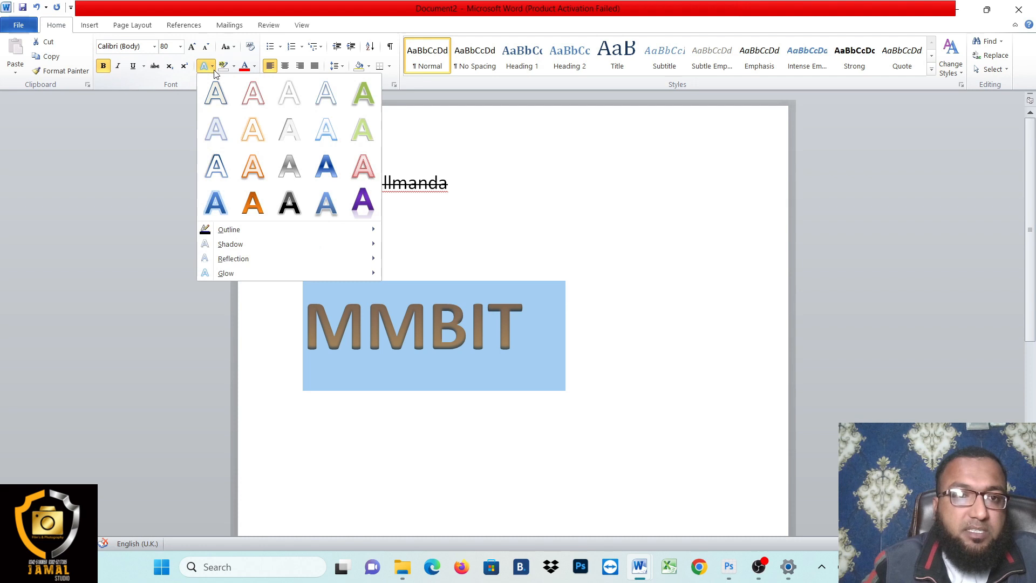
pyautogui.moveTo(244, 235)
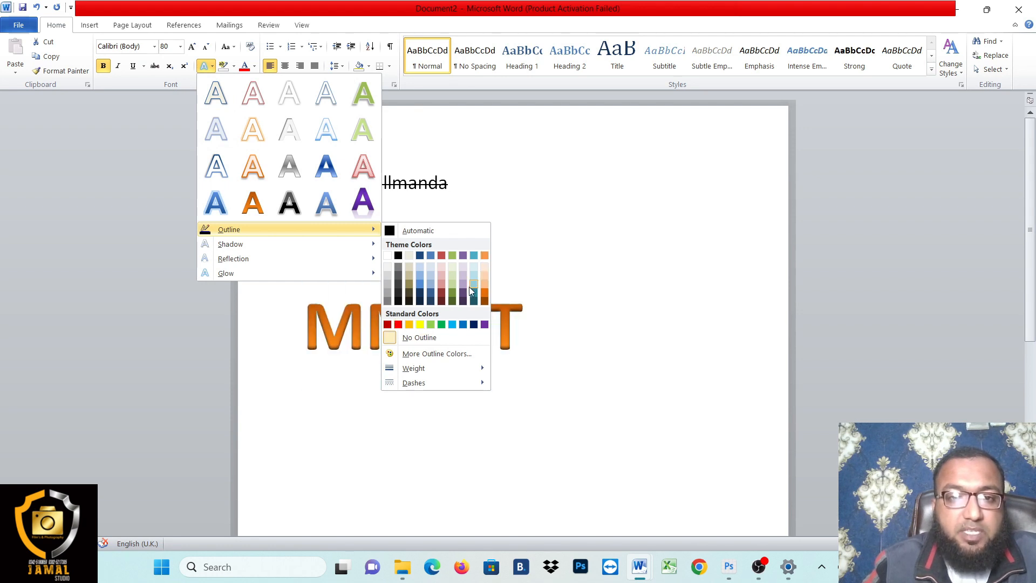
pyautogui.click(244, 173)
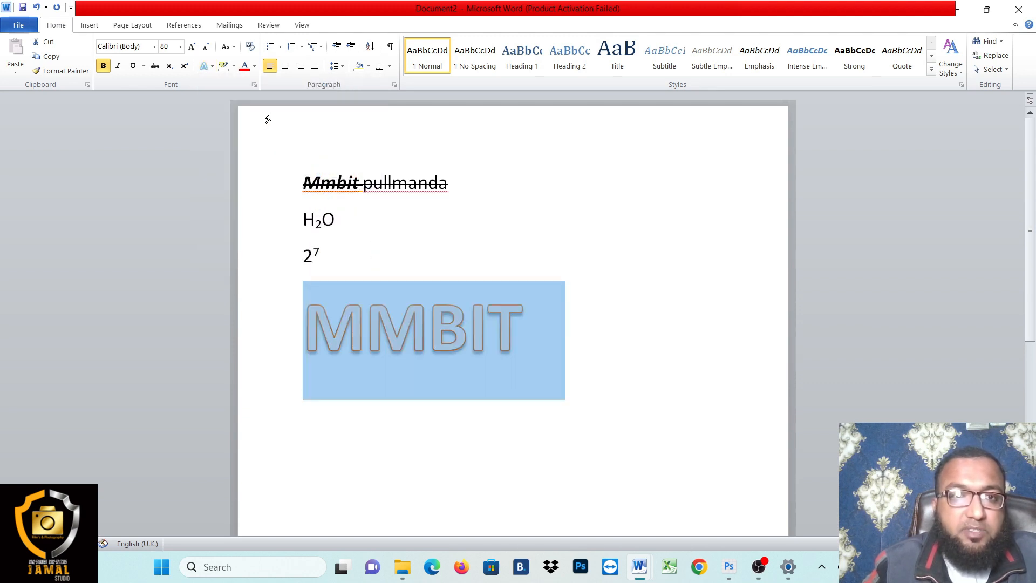
# - Set the outline color of the MMBIT text to the standard yellow and deselect the text
pyautogui.click(211, 66)
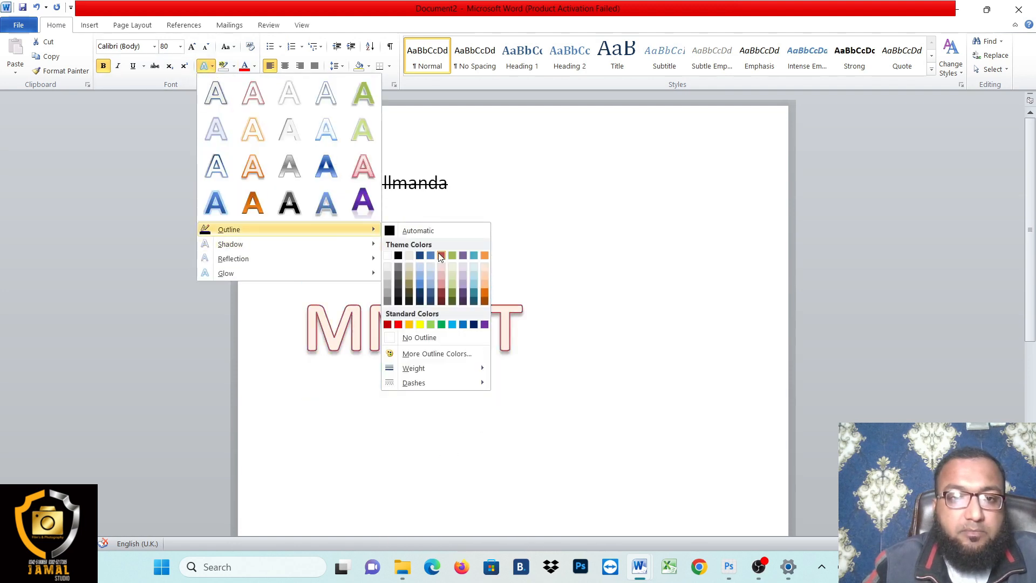
pyautogui.click(420, 325)
pyautogui.click(562, 316)
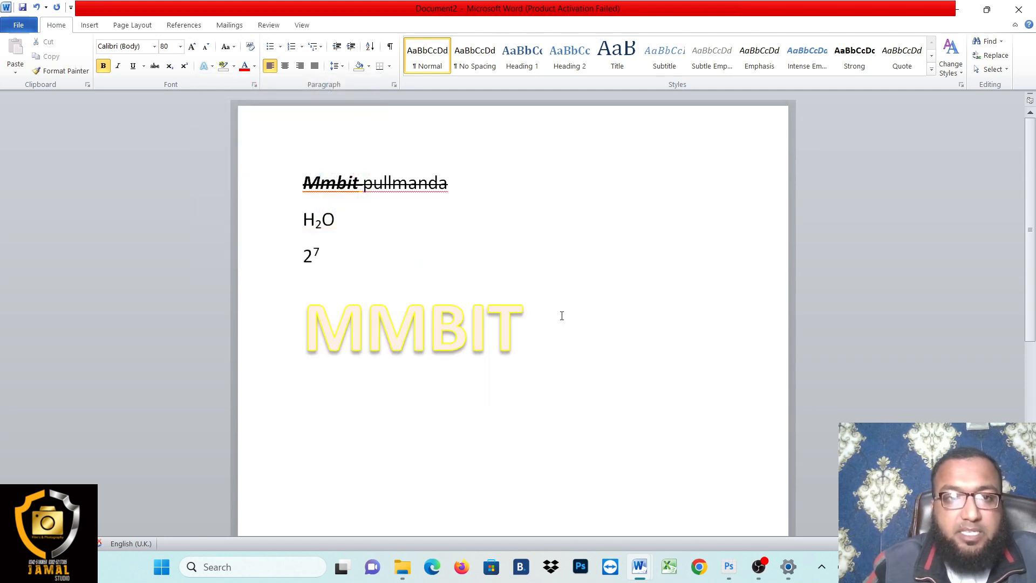
# - Apply the largest aqua glow variation to the MMBIT text and deselect it
pyautogui.moveTo(562, 316); pyautogui.dragTo(307, 329)
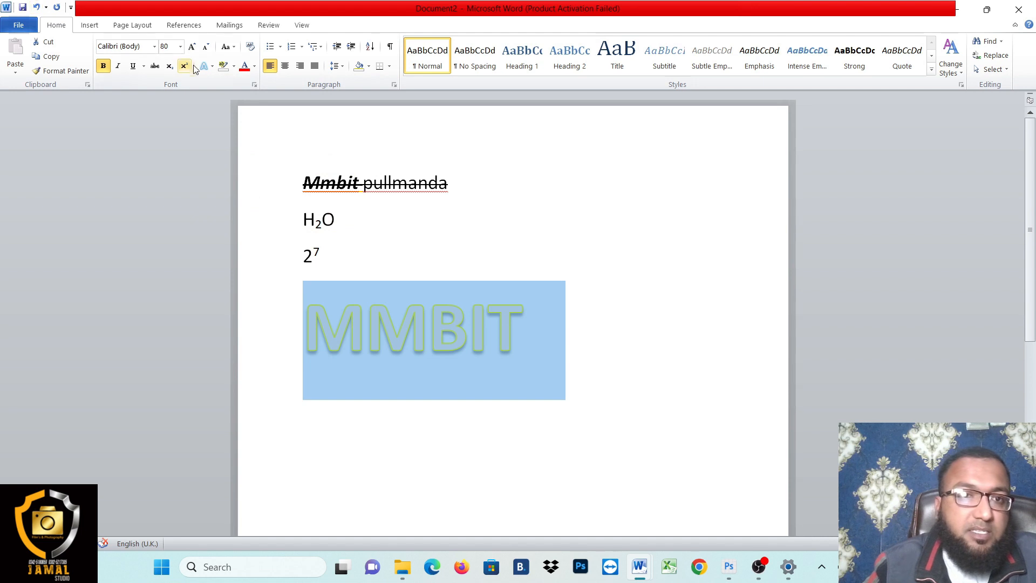
pyautogui.click(204, 66)
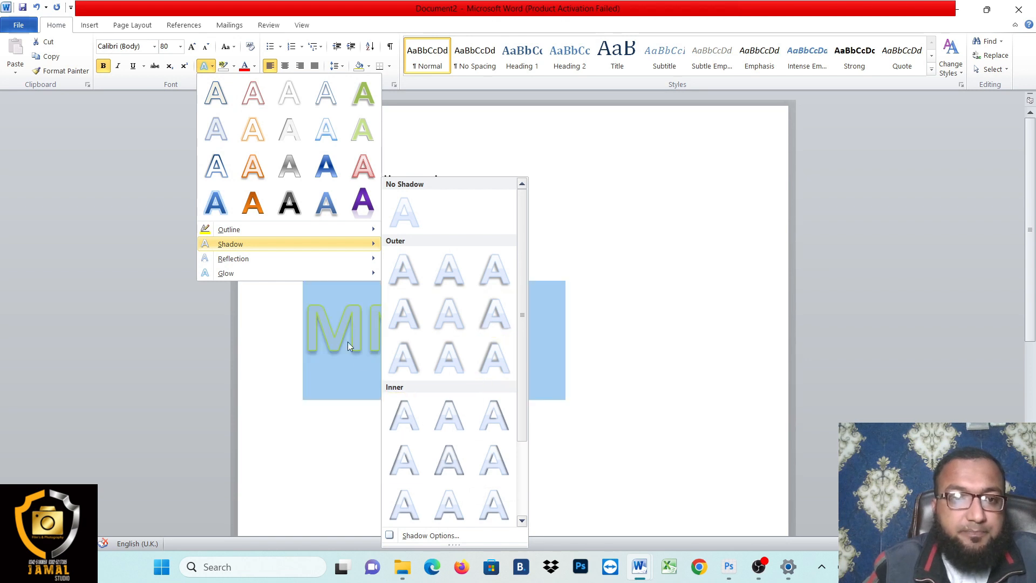
pyautogui.moveTo(291, 257)
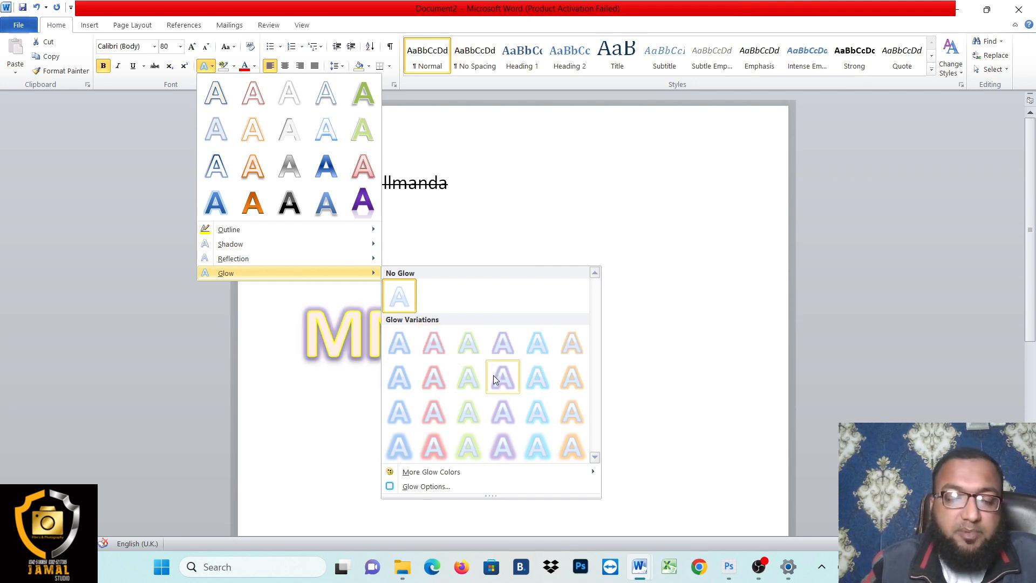
pyautogui.click(543, 450)
pyautogui.click(604, 370)
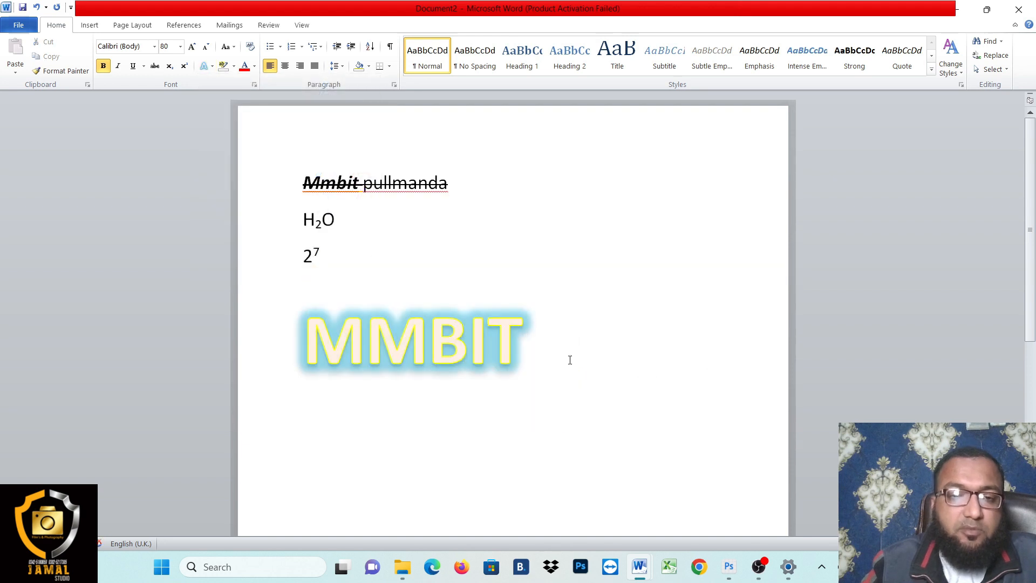
# - Review the available text highlight colors and close the palette without choosing one
pyautogui.tripleClick(494, 343)
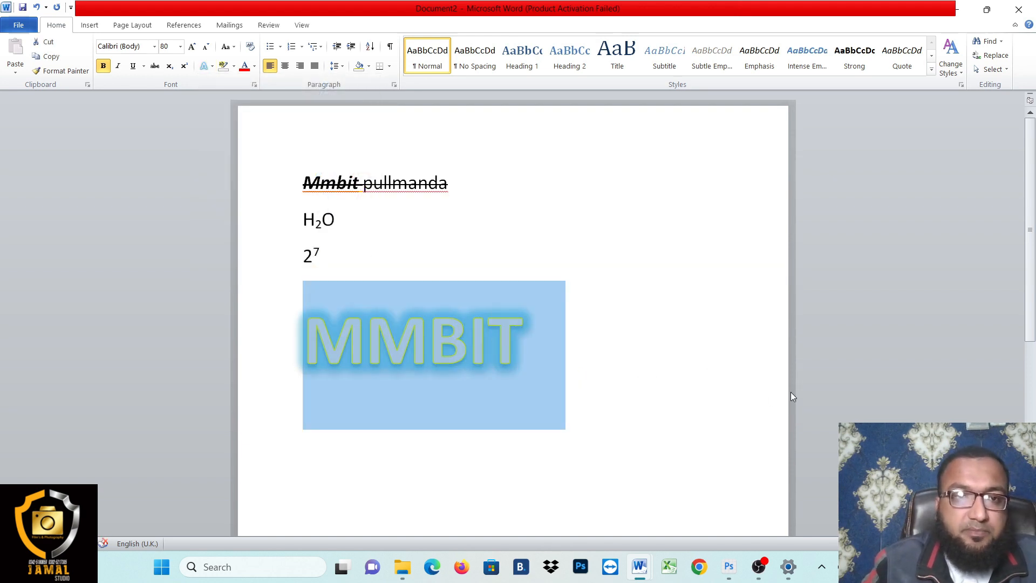
pyautogui.click(678, 286)
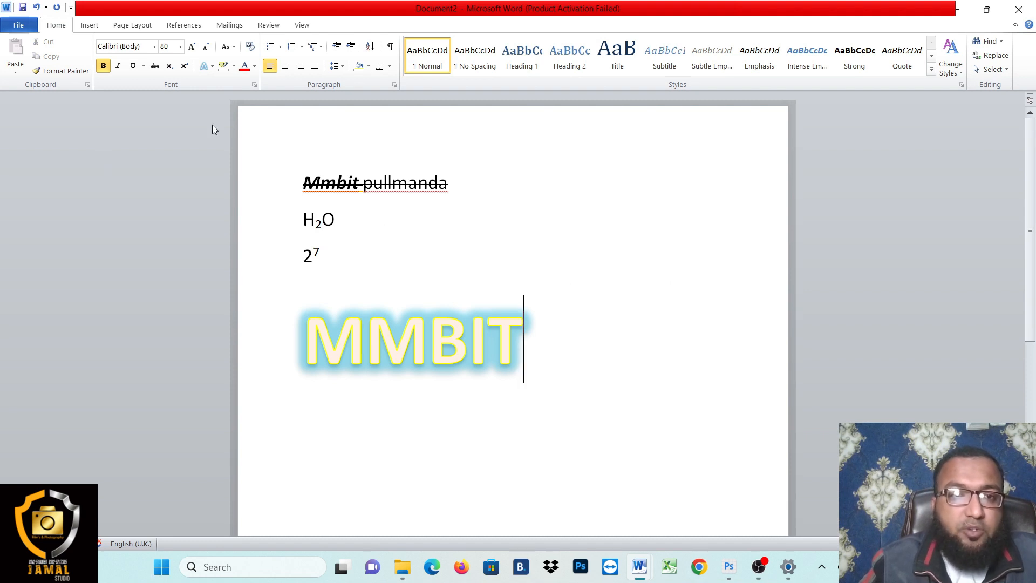
pyautogui.click(234, 66)
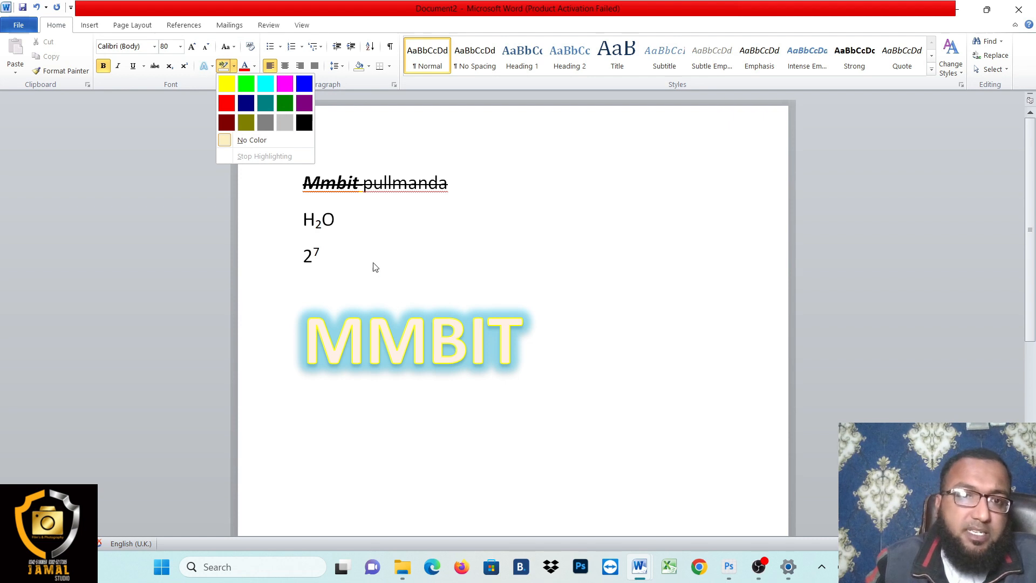
pyautogui.click(348, 252)
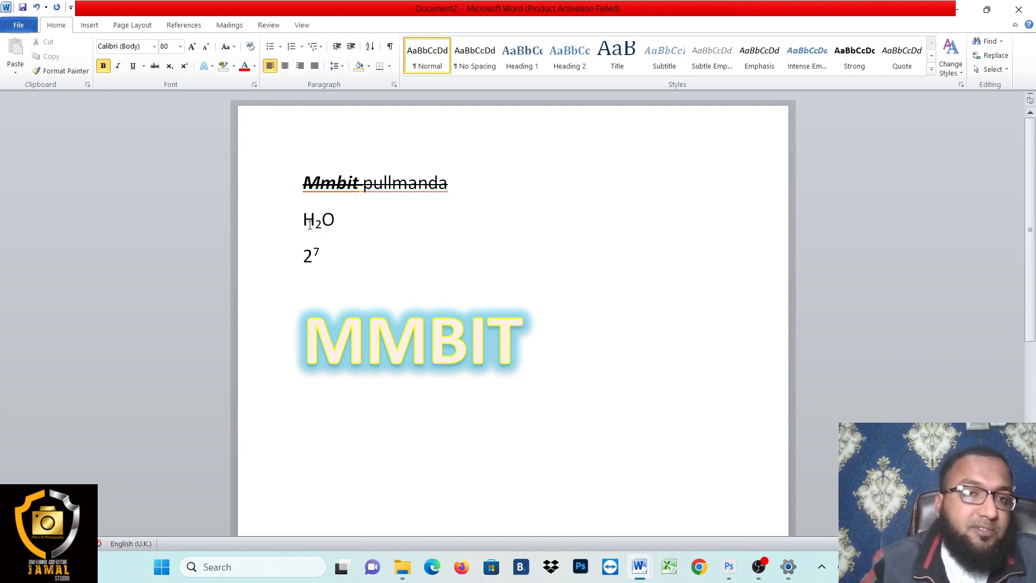
# - Highlight the H₂O formula in yellow and deselect it
pyautogui.moveTo(303, 220); pyautogui.dragTo(347, 221)
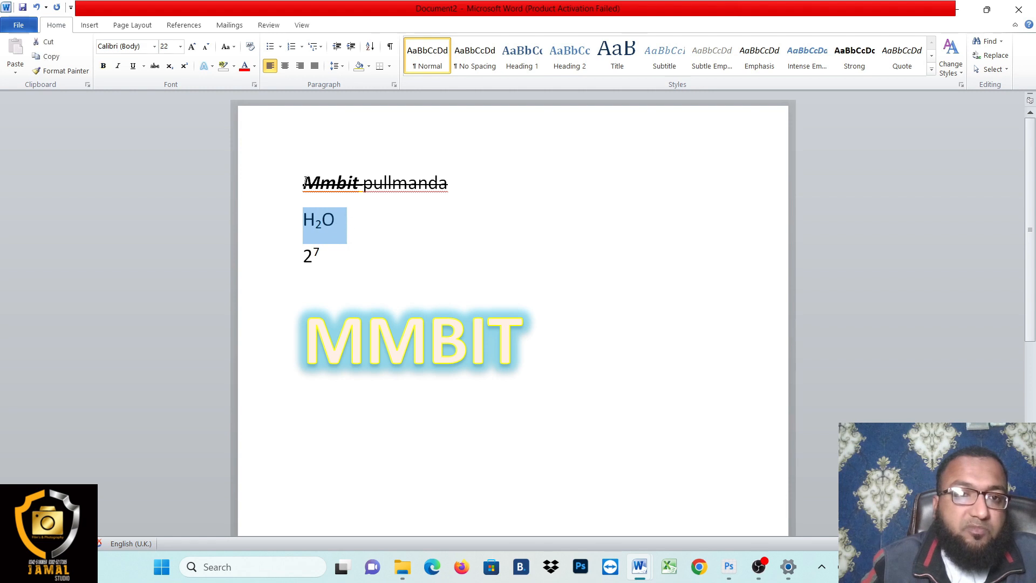
pyautogui.click(233, 67)
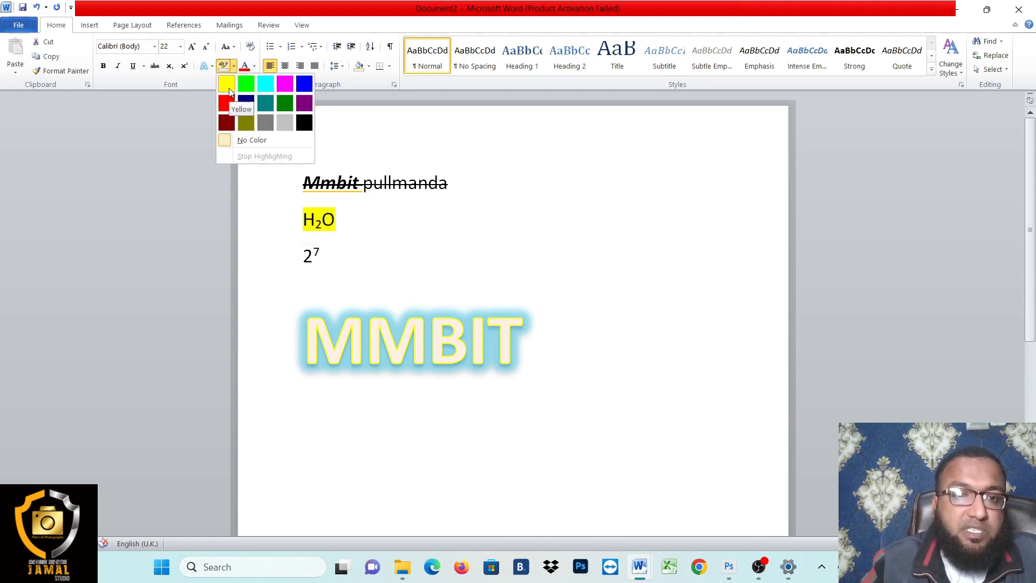
pyautogui.click(229, 91)
pyautogui.click(338, 227)
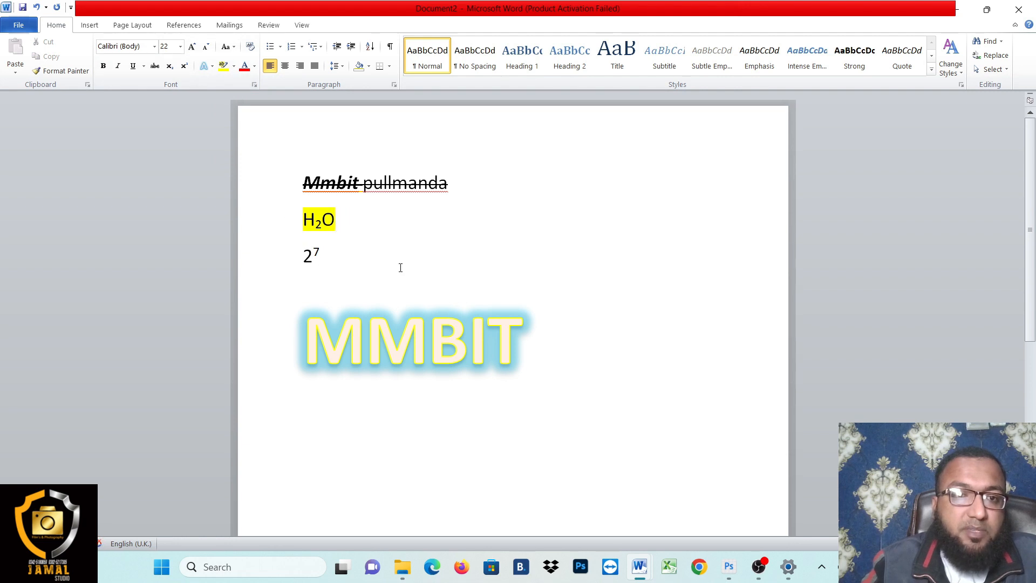
# - Enter the filler text "fvevrbrbr" after the H₂O formula and delete it again
pyautogui.write('fvevrbrbr')
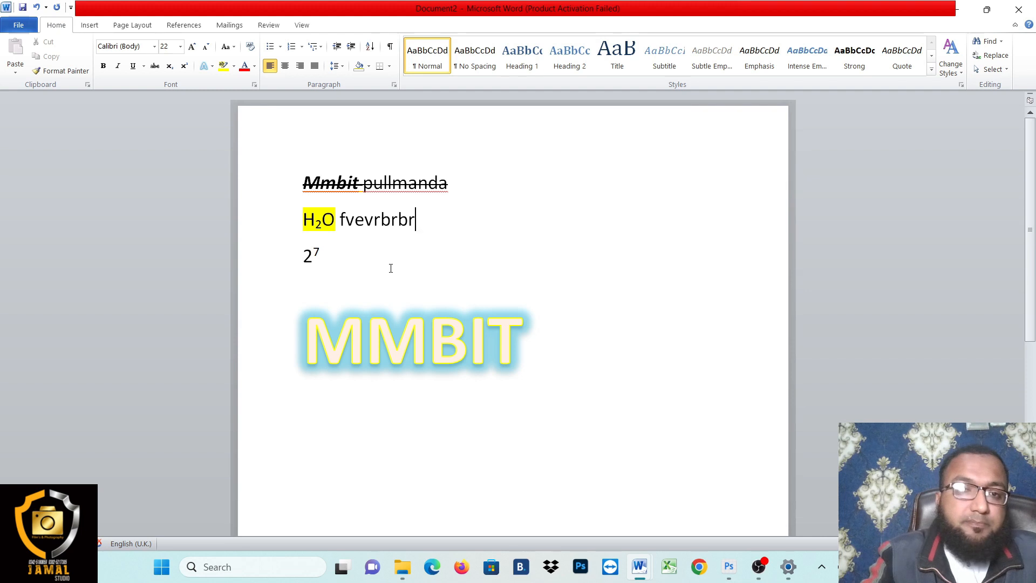
pyautogui.press('BackSpace')
pyautogui.press('BackSpace')
pyautogui.press('BackSpace')
pyautogui.press('BackSpace')
pyautogui.press('BackSpace')
pyautogui.press('BackSpace')
pyautogui.press('BackSpace')
pyautogui.press('BackSpace')
pyautogui.press('BackSpace')
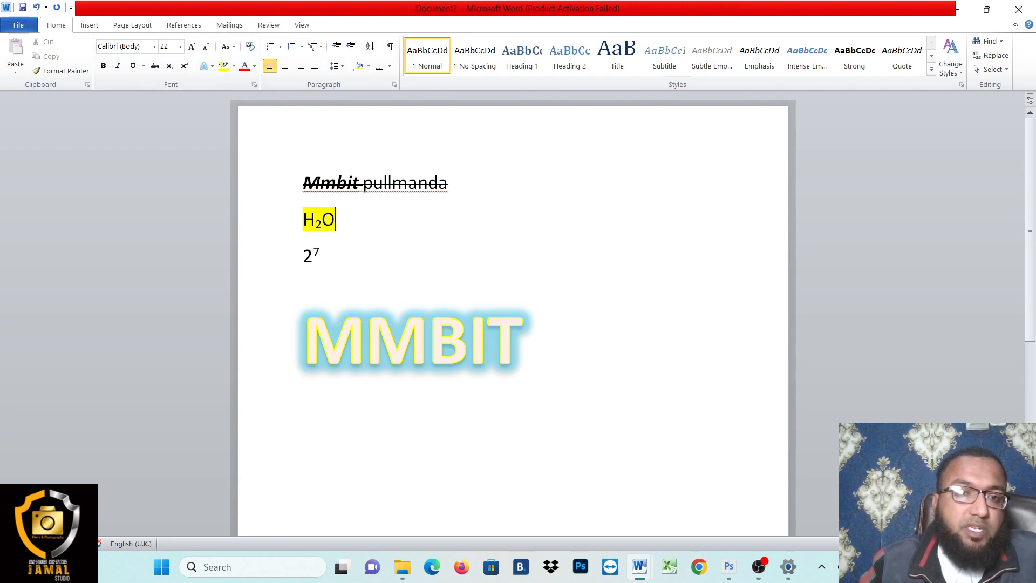
# - Remove the highlight from the H₂O formula by setting it to No Color
pyautogui.tripleClick(324, 219)
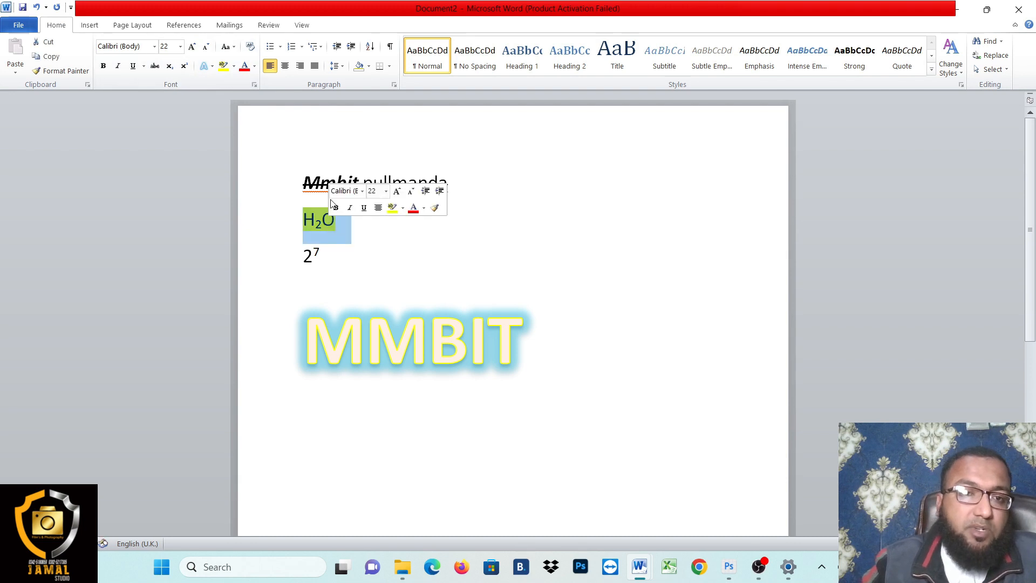
pyautogui.click(233, 67)
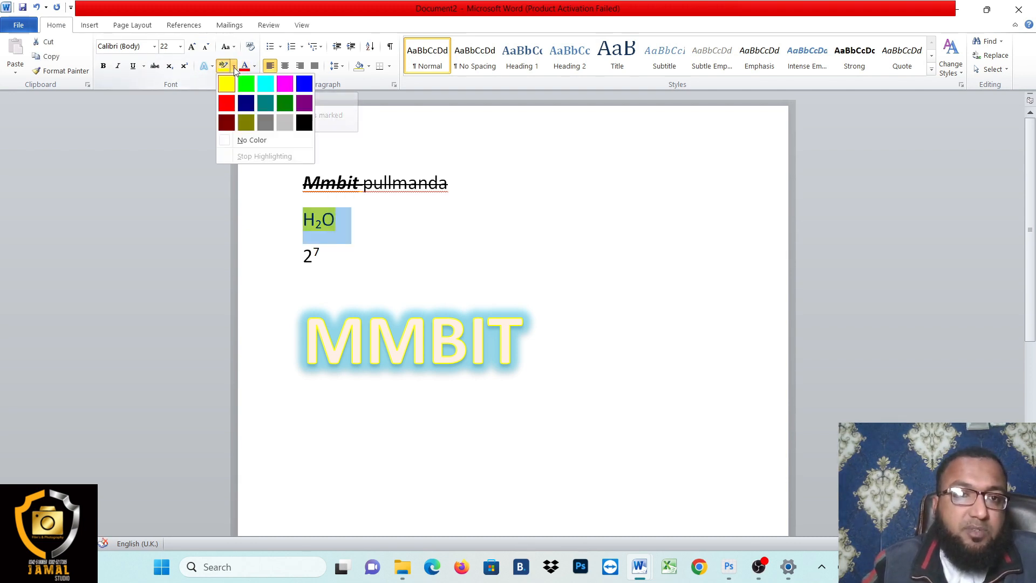
pyautogui.click(240, 142)
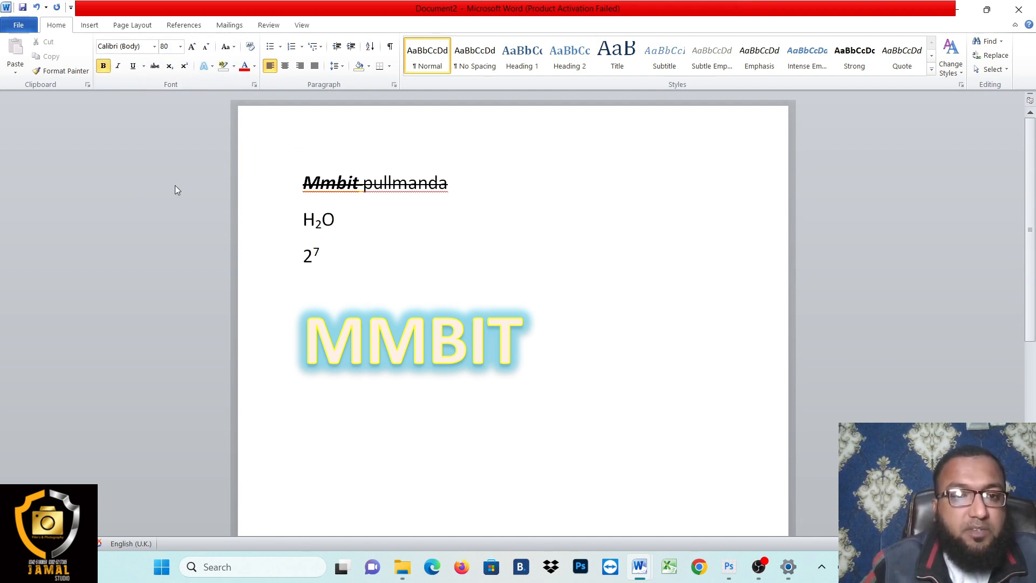
# - Turn off superscript after the 2⁷ expression and add a new line below it reading MMBIT
pyautogui.click(327, 251)
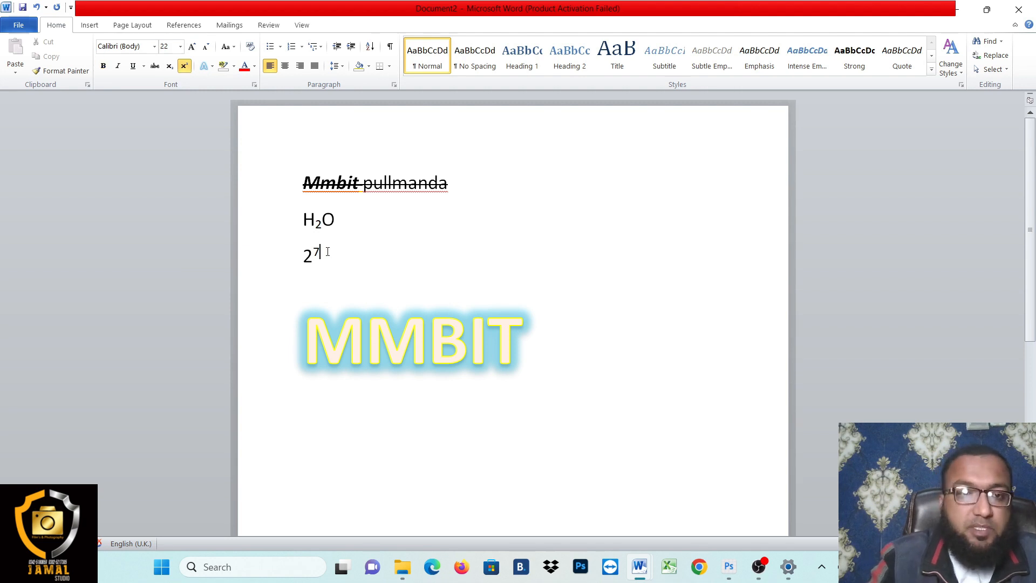
pyautogui.click(185, 67)
pyautogui.press('Return')
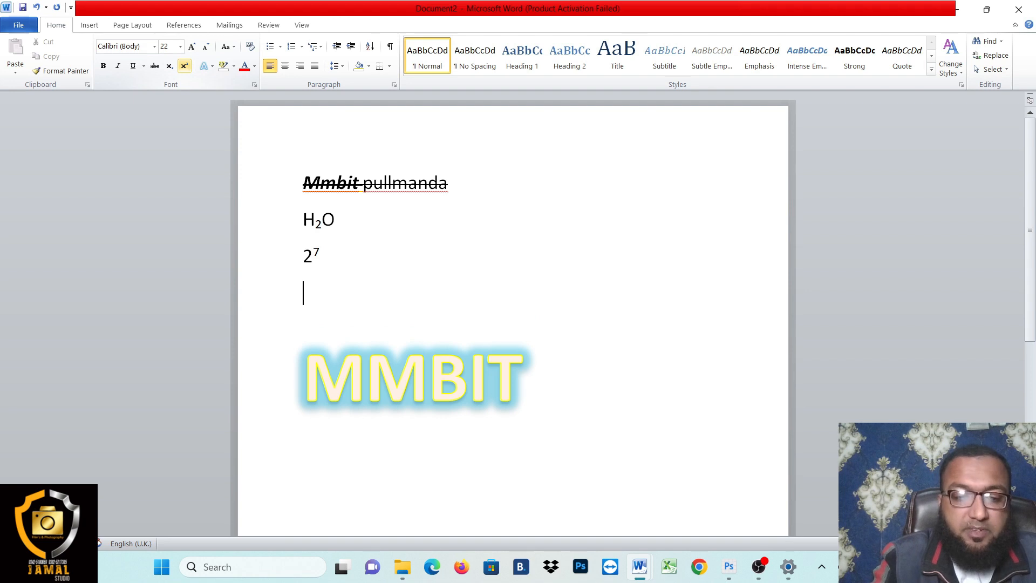
pyautogui.write('MMBIT')
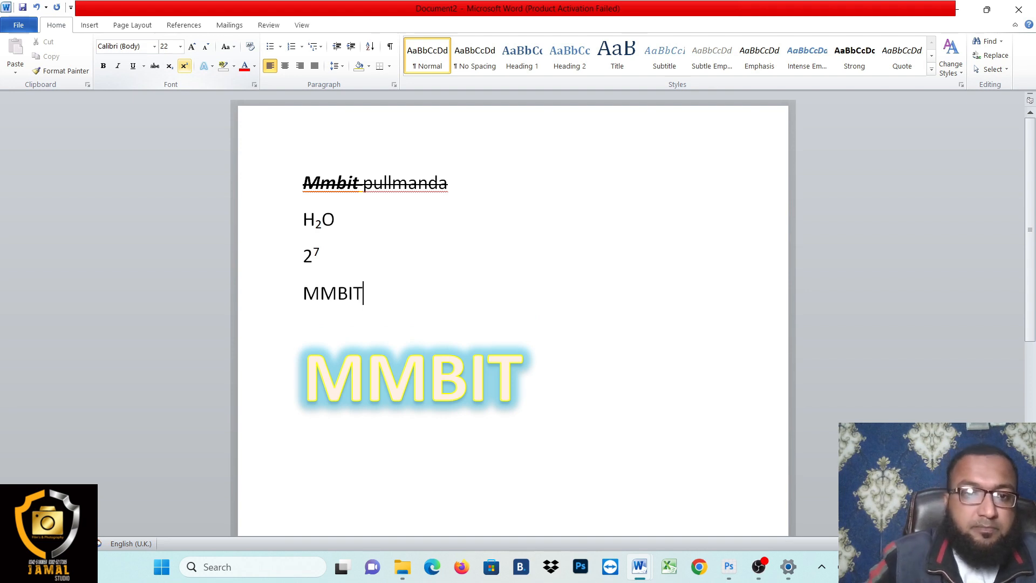
# - Enlarge the new MMBIT line to 80 pt and set its font color to a darker orange theme shade
pyautogui.tripleClick(337, 299)
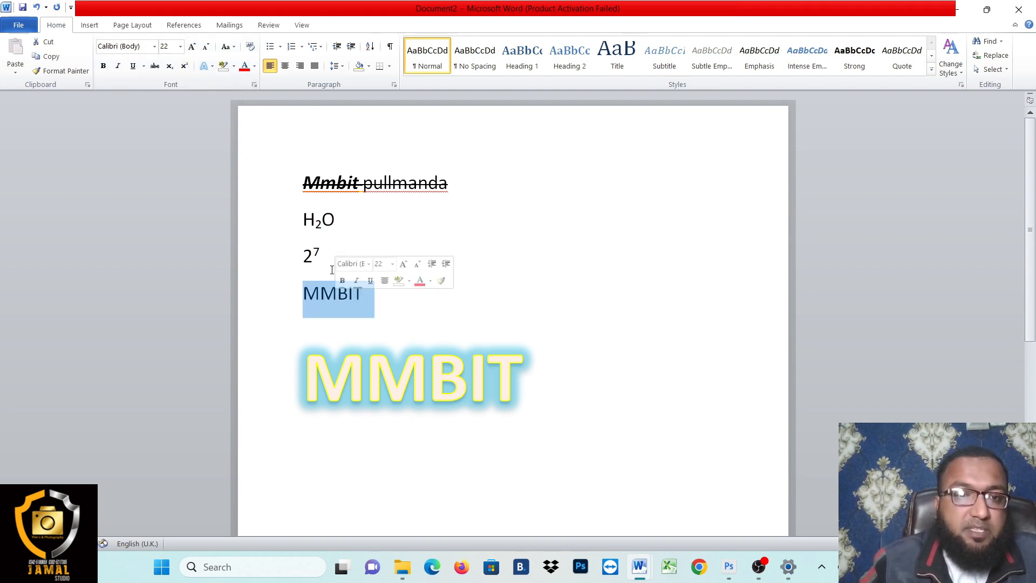
pyautogui.click(255, 66)
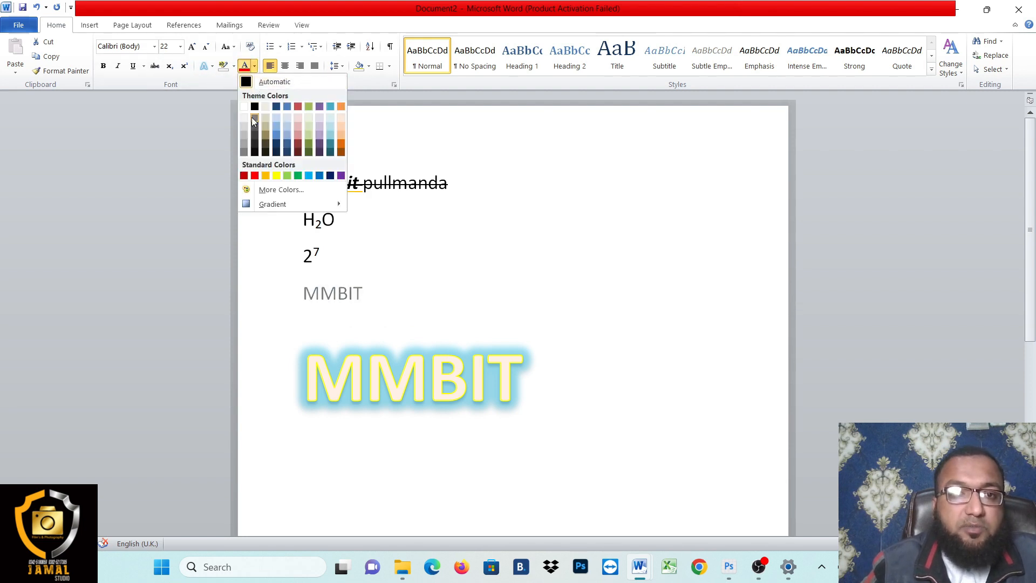
pyautogui.click(192, 47)
pyautogui.click(192, 47)
pyautogui.click(192, 47)
pyautogui.click(192, 47)
pyautogui.click(192, 46)
pyautogui.click(192, 47)
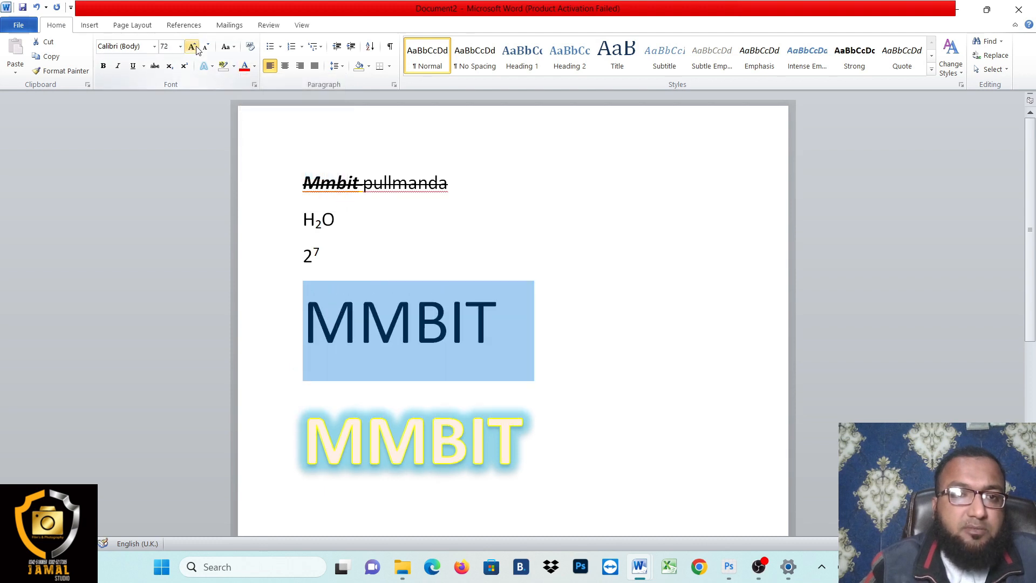
pyautogui.click(192, 47)
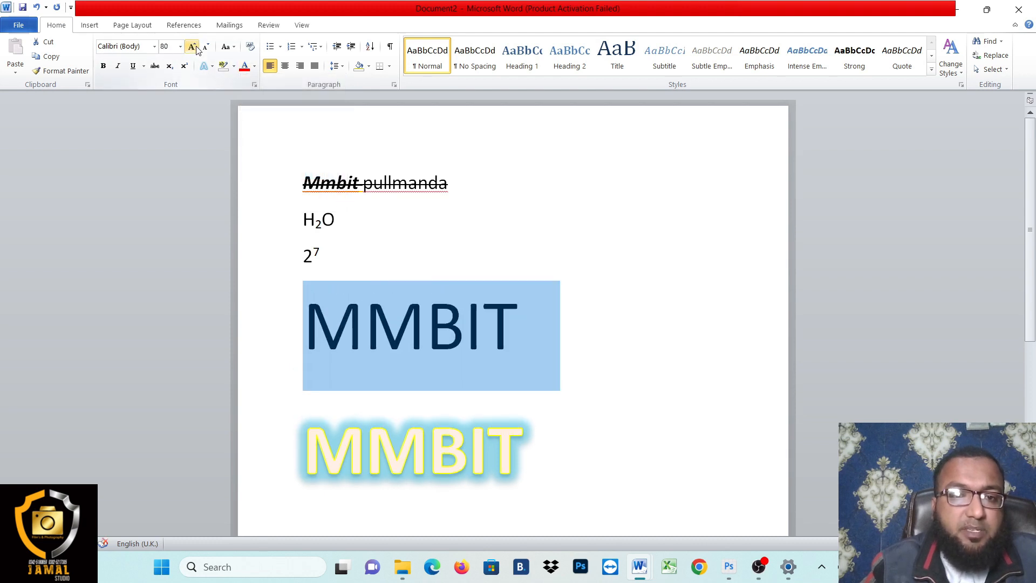
pyautogui.click(254, 66)
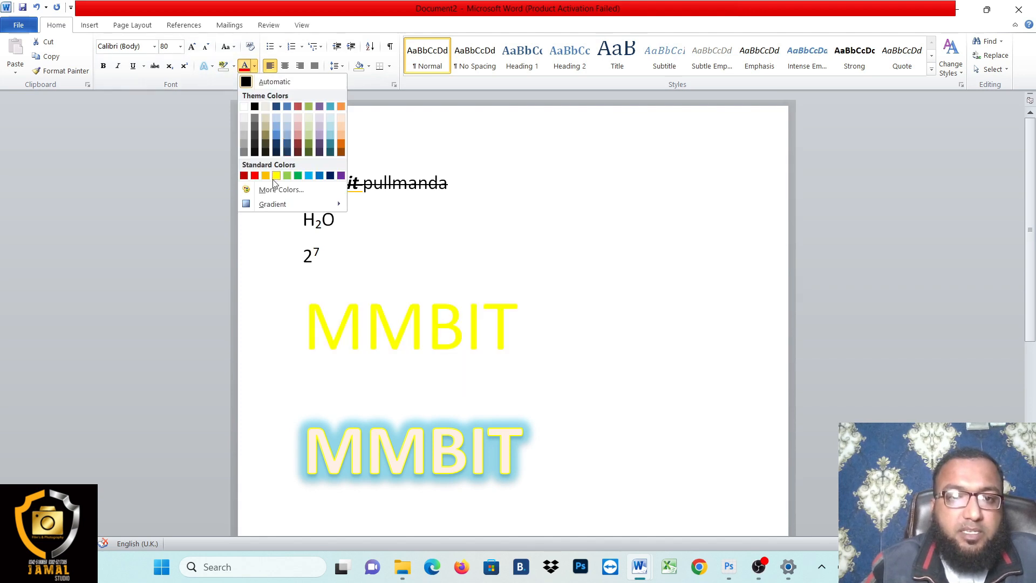
pyautogui.click(340, 142)
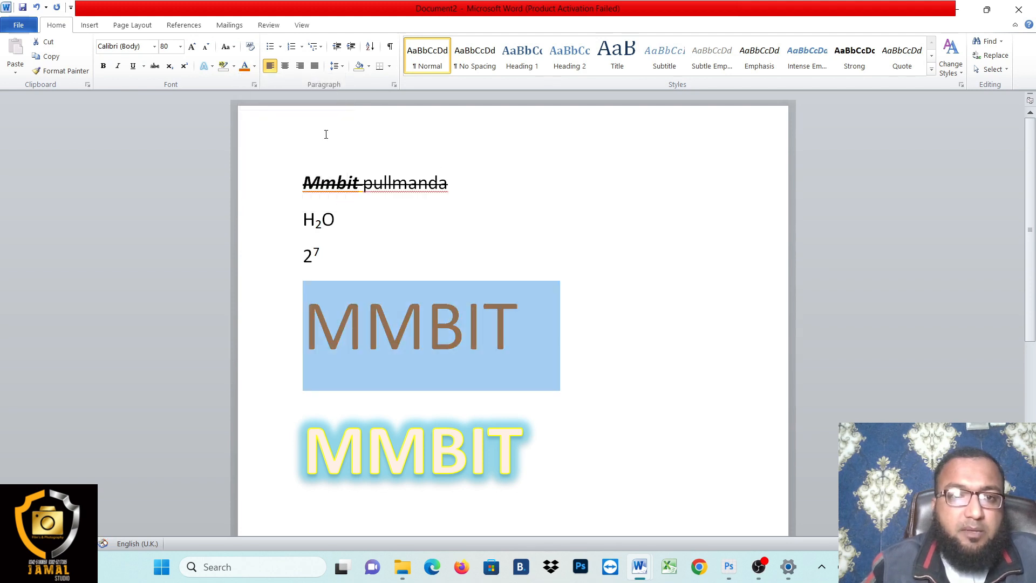
# - Try a custom green and several standard colors for the orange MMBIT text in the Colors dialog, and cancel the choice
pyautogui.click(255, 65)
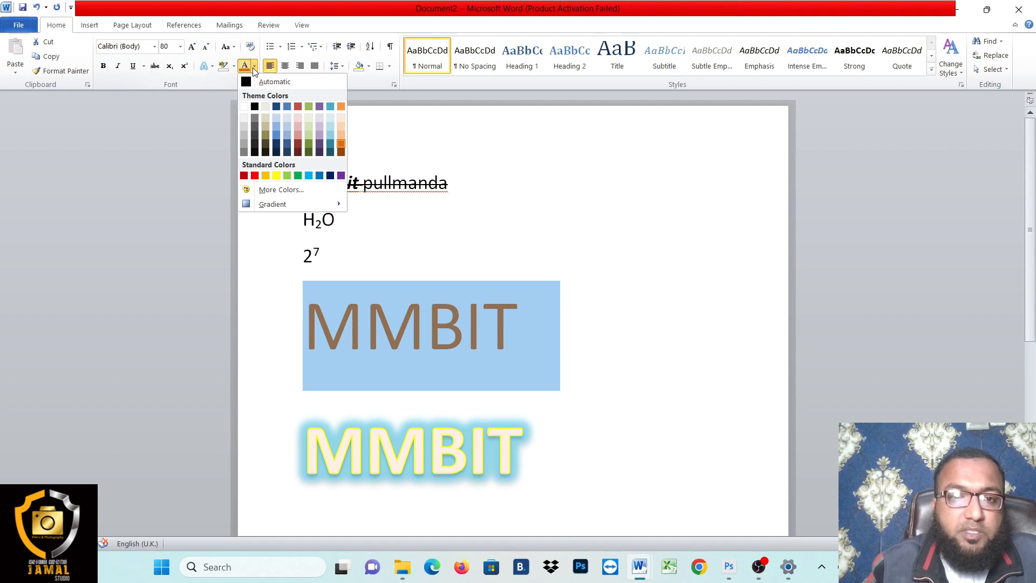
pyautogui.click(278, 190)
pyautogui.moveTo(502, 159); pyautogui.dragTo(744, 155)
pyautogui.click(712, 230)
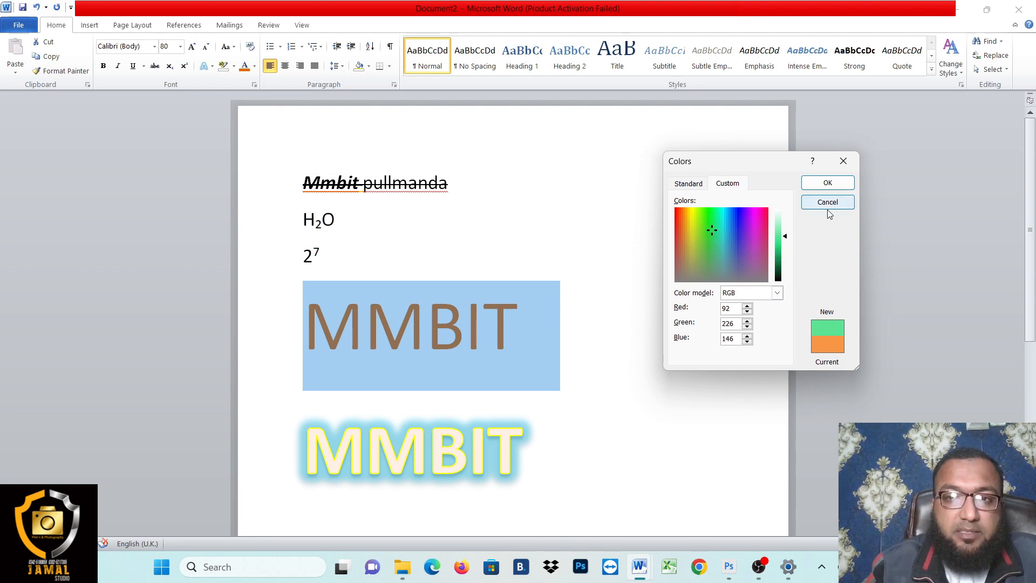
pyautogui.click(689, 185)
pyautogui.click(725, 220)
pyautogui.click(727, 243)
pyautogui.click(698, 258)
pyautogui.click(828, 203)
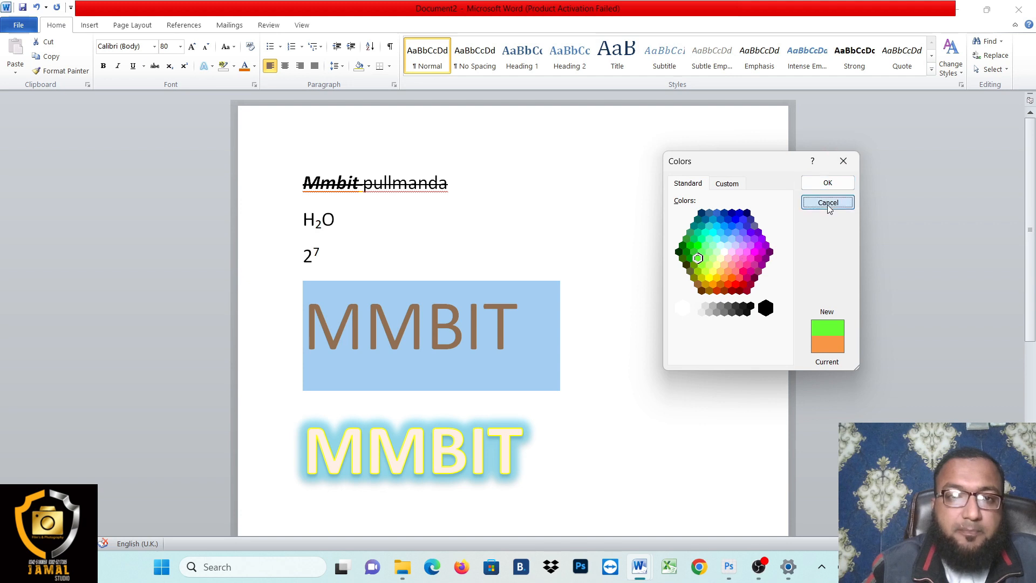
# - Apply a light-variation gradient to the font color of the upper MMBIT line and deselect it
pyautogui.click(254, 67)
pyautogui.moveTo(285, 208)
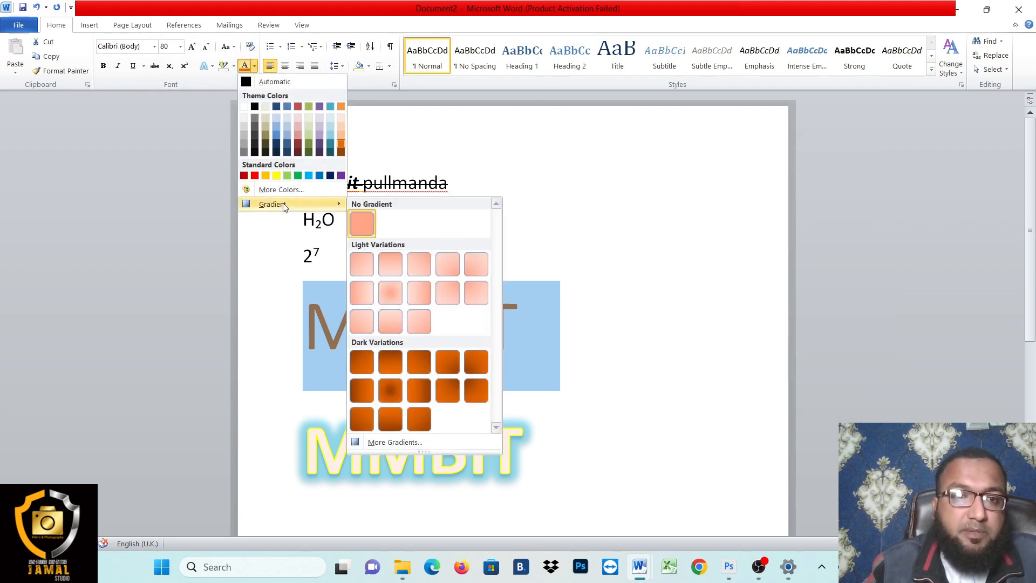
pyautogui.click(398, 319)
pyautogui.click(659, 331)
# - Increase the gradient-colored MMBIT line to 120 pt and deselect it
pyautogui.tripleClick(450, 330)
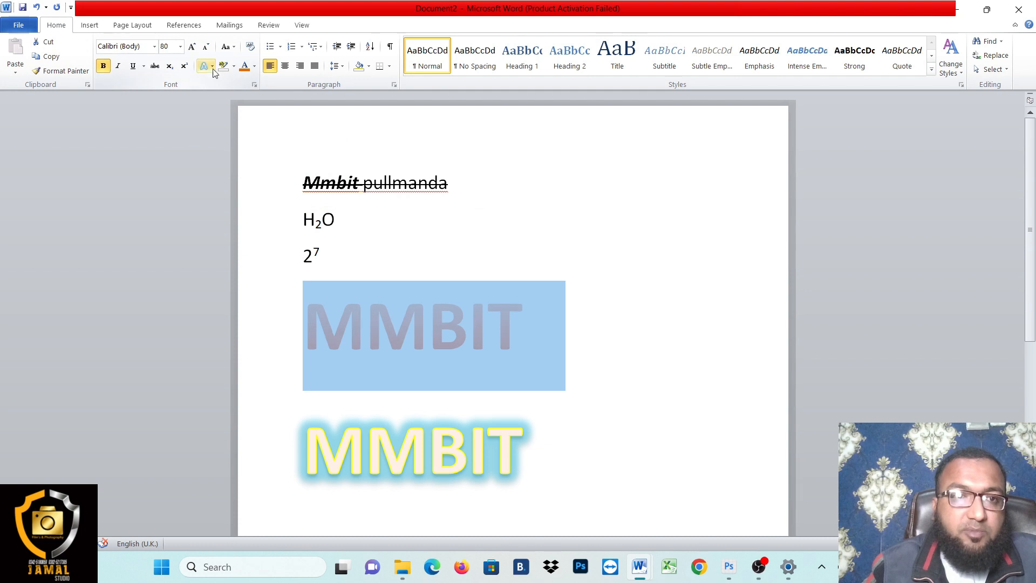
pyautogui.click(193, 47)
pyautogui.click(192, 47)
pyautogui.click(192, 47)
pyautogui.click(192, 47)
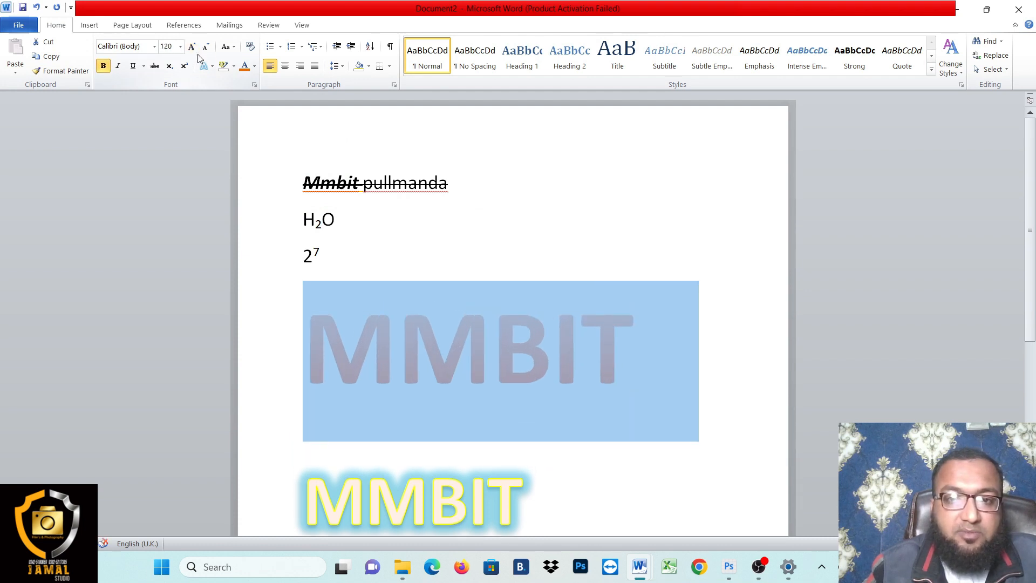
pyautogui.click(677, 245)
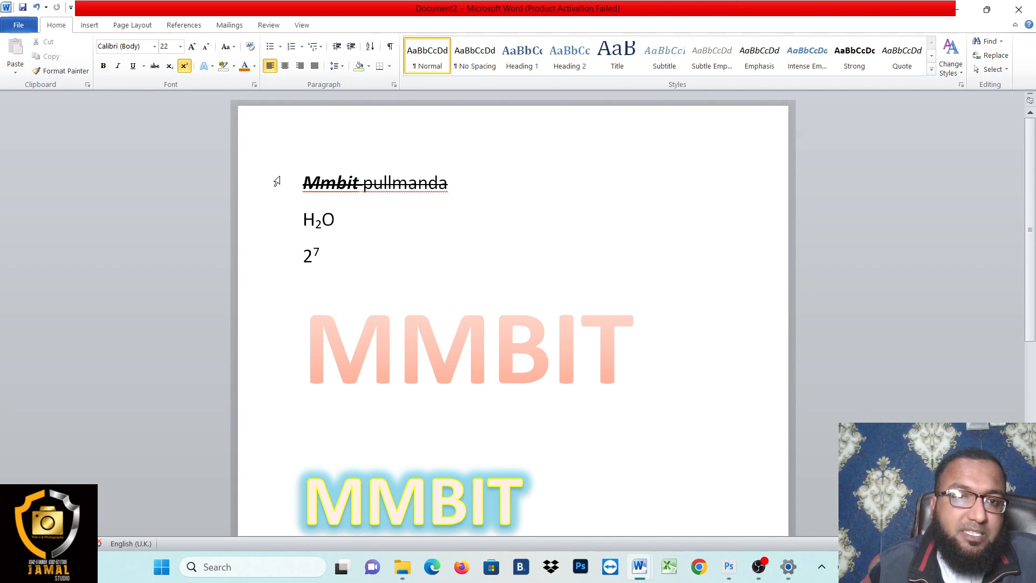
# - Clear all formatting from the first four text lines and from the glowing MMBIT line at the end
pyautogui.moveTo(277, 181); pyautogui.dragTo(497, 328)
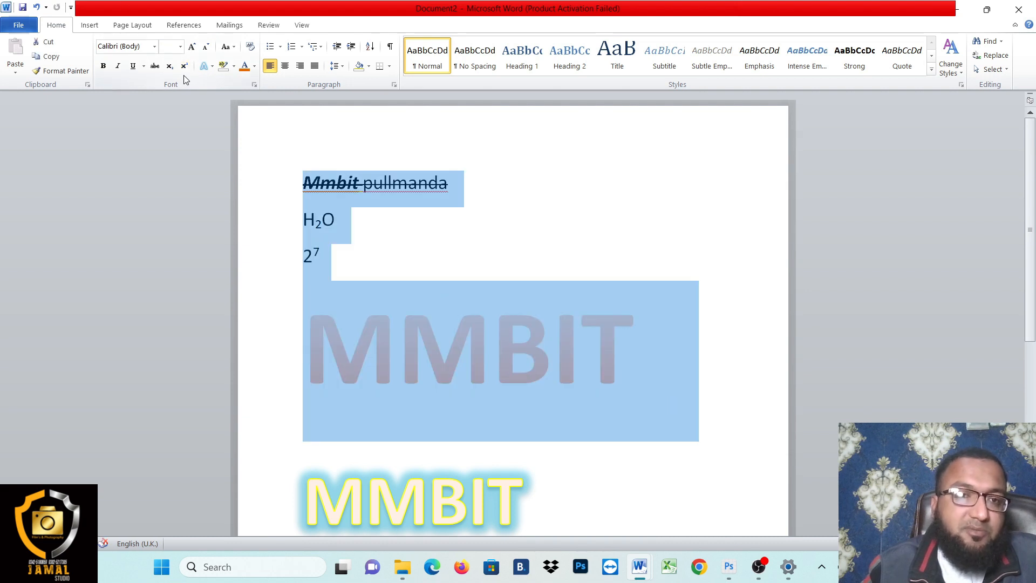
pyautogui.click(250, 51)
pyautogui.click(516, 375)
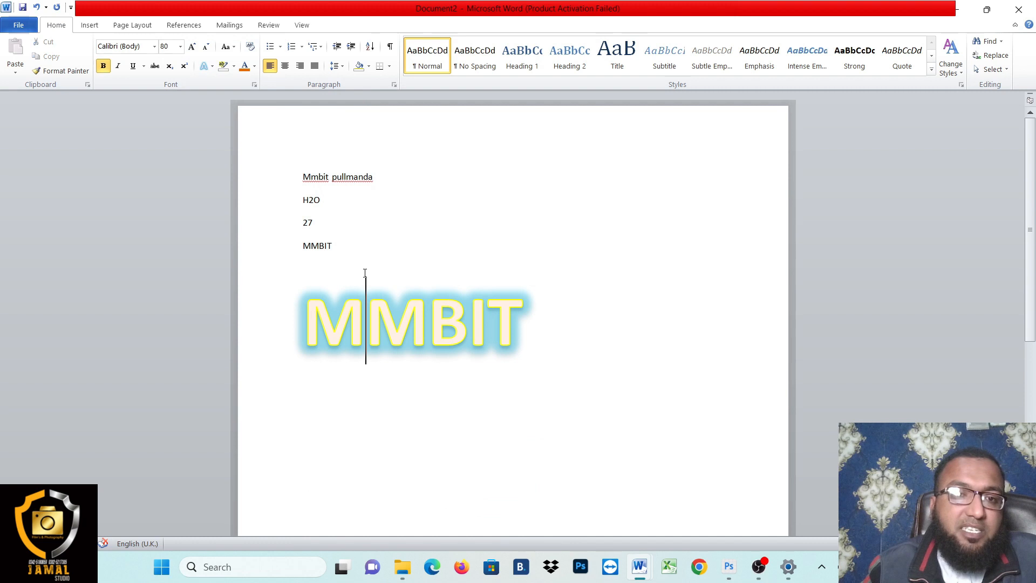
pyautogui.tripleClick(386, 324)
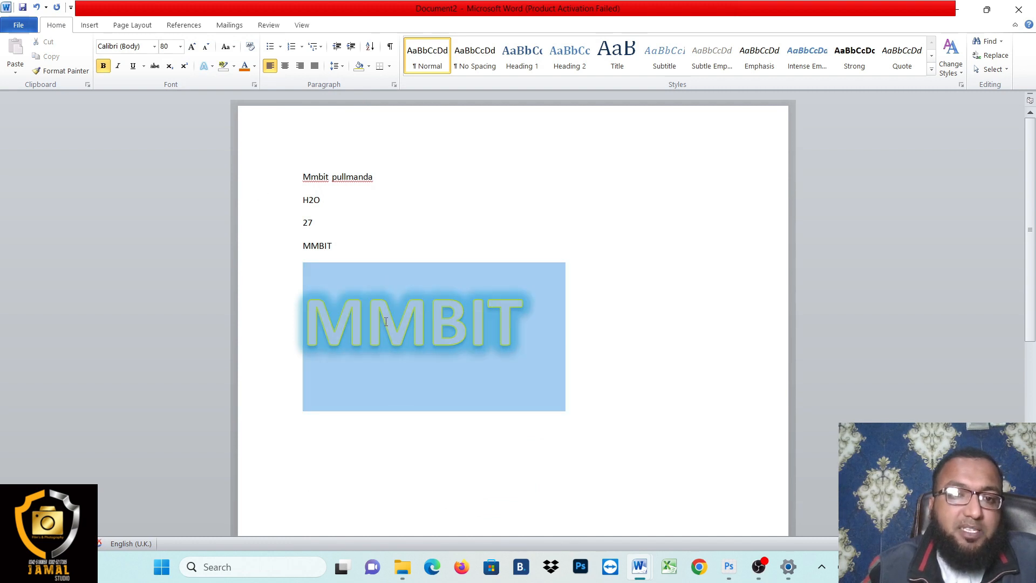
pyautogui.click(250, 46)
pyautogui.click(416, 377)
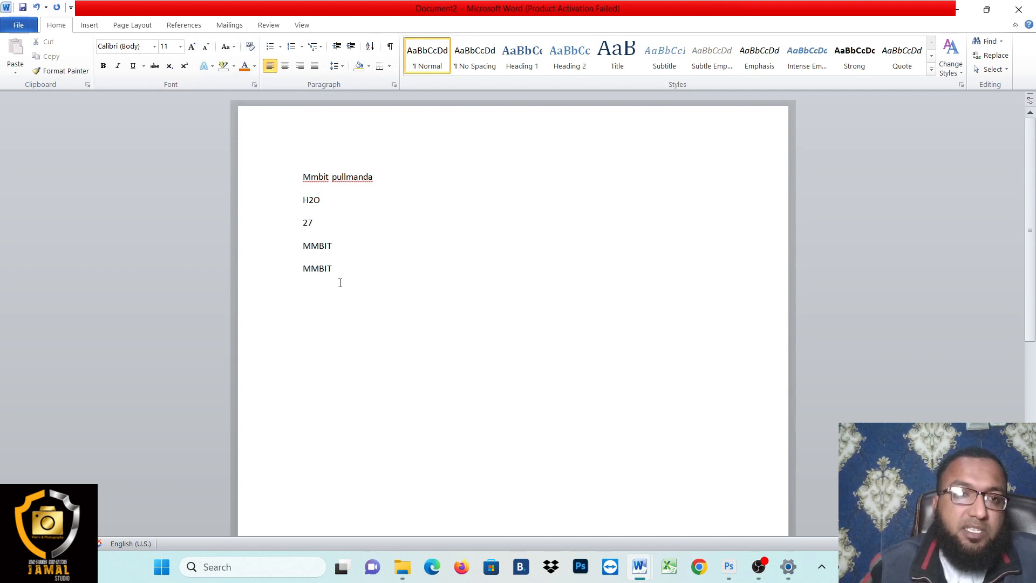
pyautogui.moveTo(300, 174); pyautogui.dragTo(334, 275)
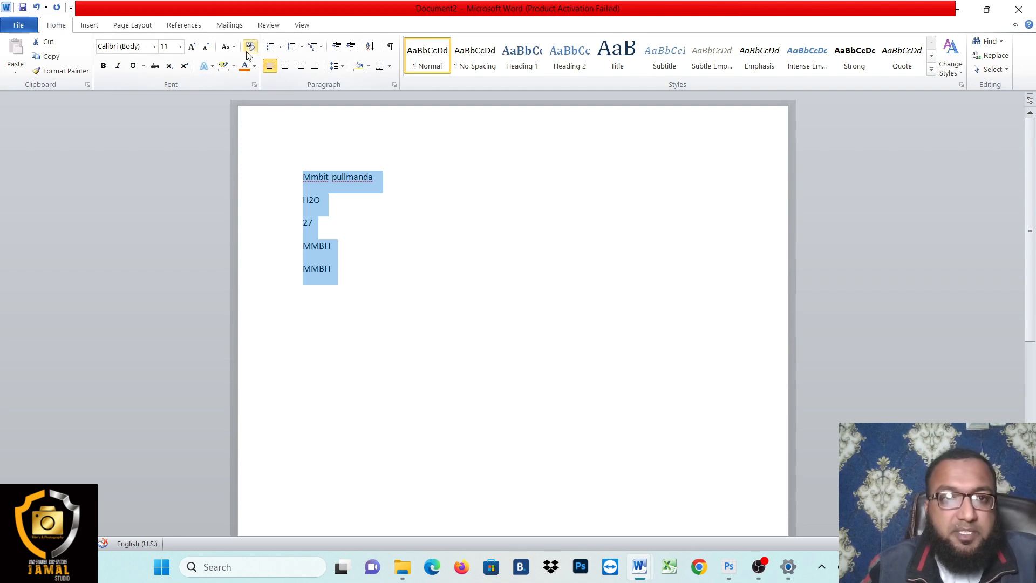
pyautogui.click(341, 283)
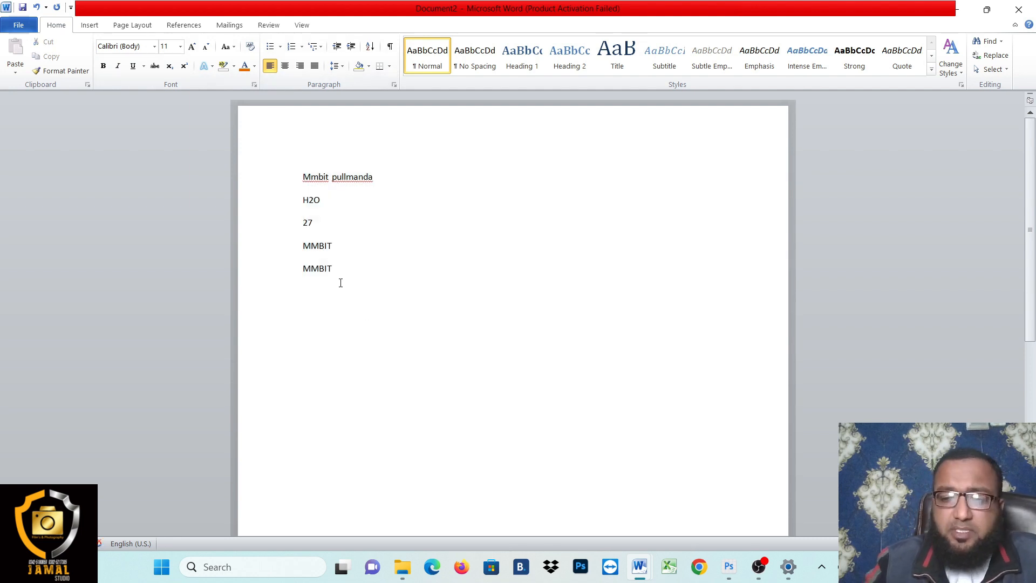
# - Select the whole document, increase its font size to 20 pt and deselect it
pyautogui.hotkey('ctrl', 'a')
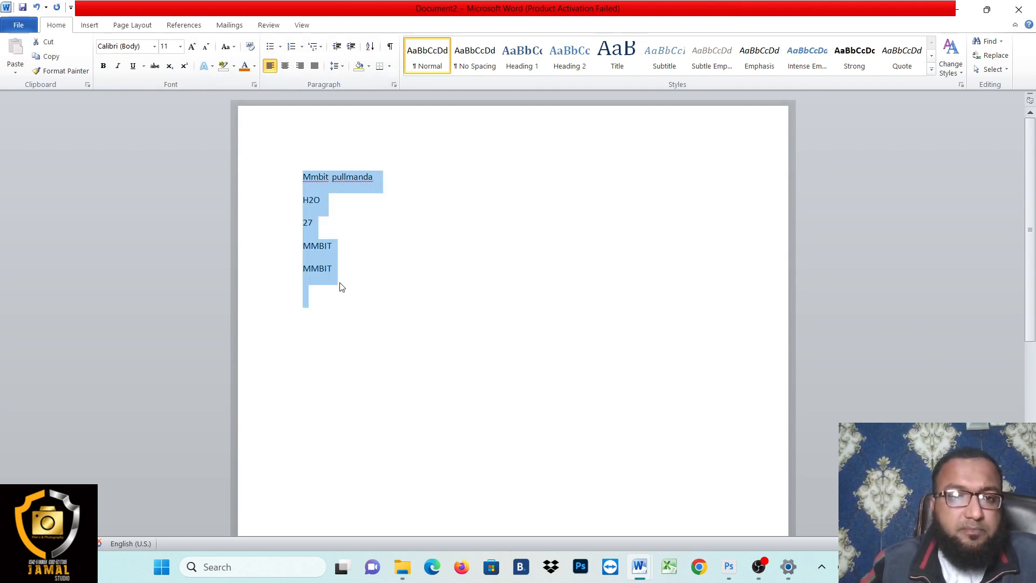
pyautogui.click(192, 47)
pyautogui.click(192, 47)
pyautogui.click(192, 46)
pyautogui.click(191, 46)
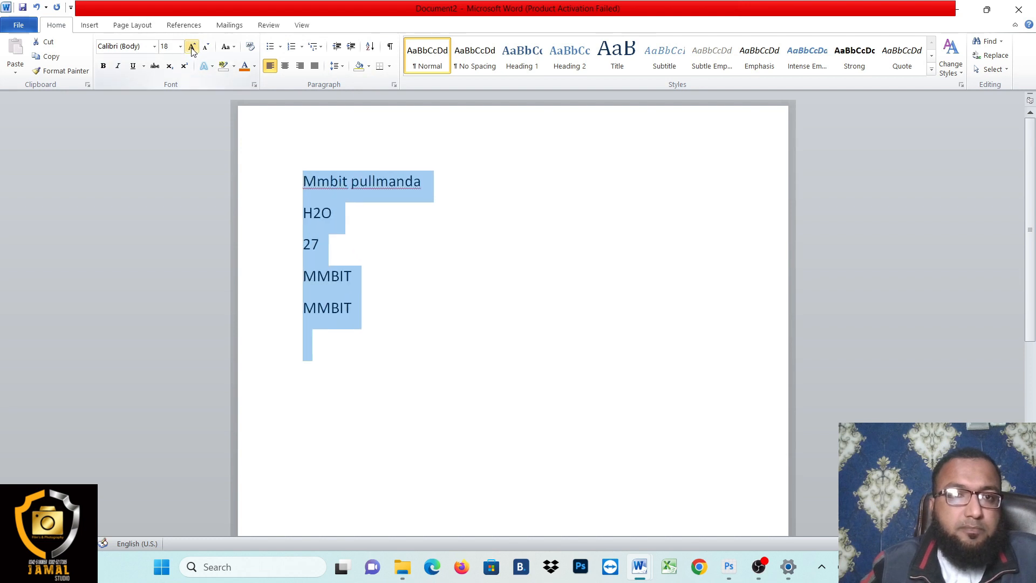
pyautogui.click(192, 46)
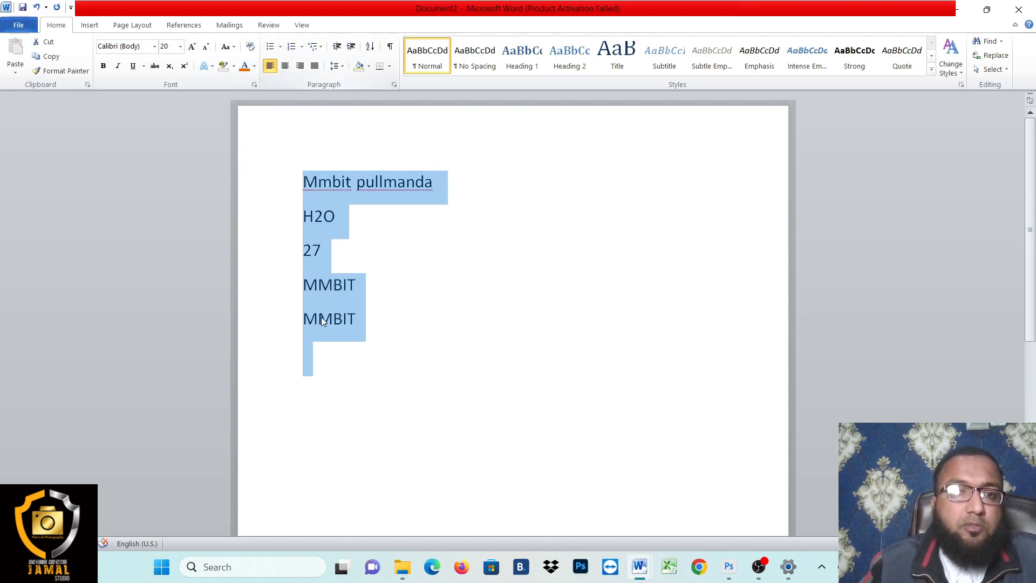
pyautogui.click(400, 322)
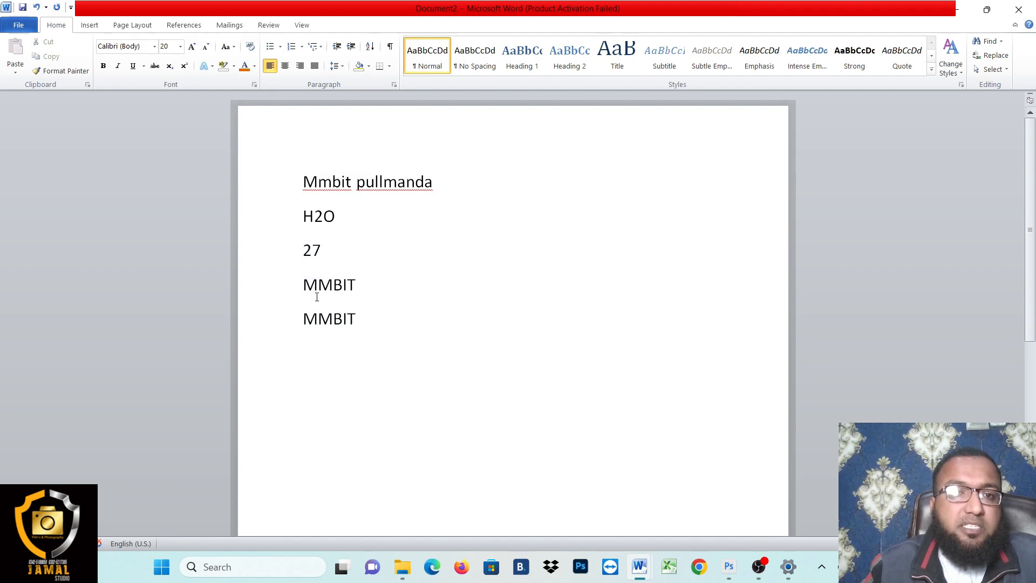
# - Select all five text lines and open the symbol chooser for defining a new bullet
pyautogui.moveTo(357, 320); pyautogui.dragTo(273, 192)
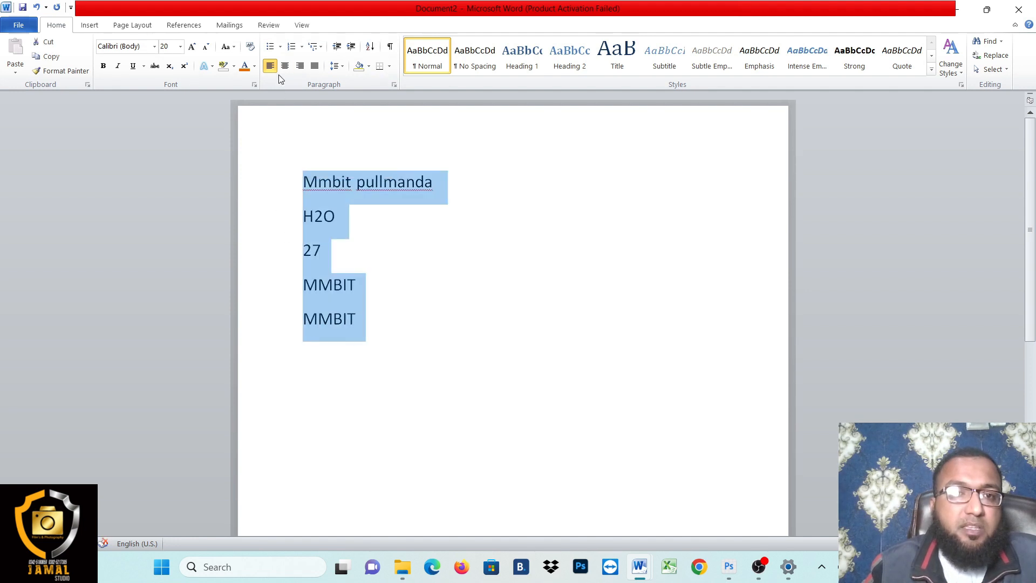
pyautogui.click(280, 46)
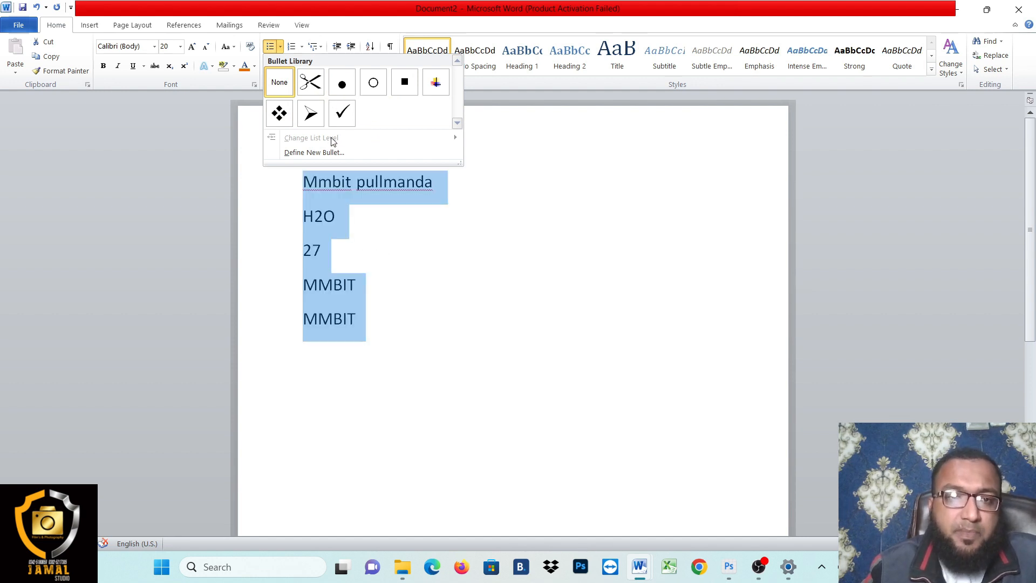
pyautogui.click(305, 156)
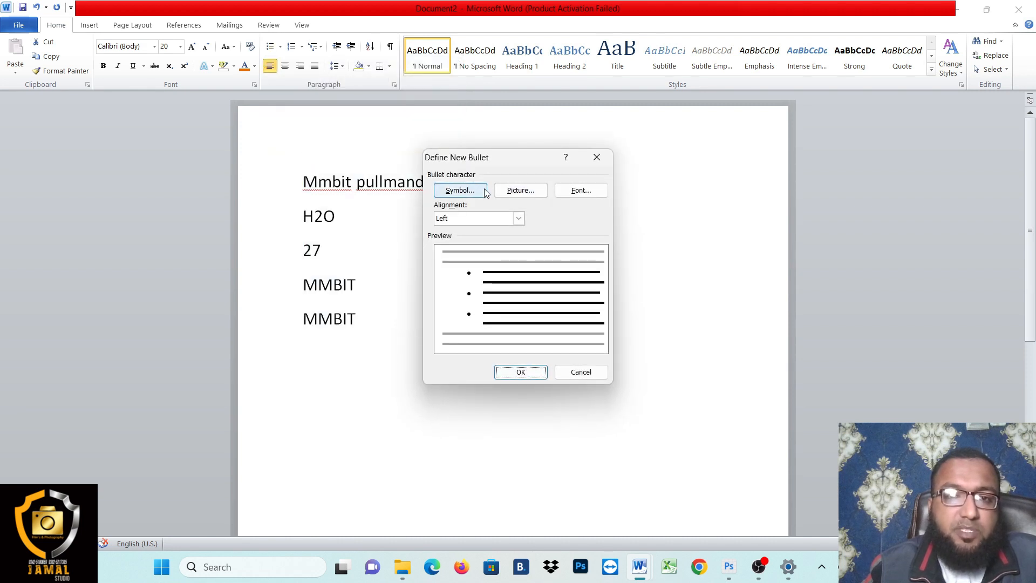
pyautogui.click(462, 191)
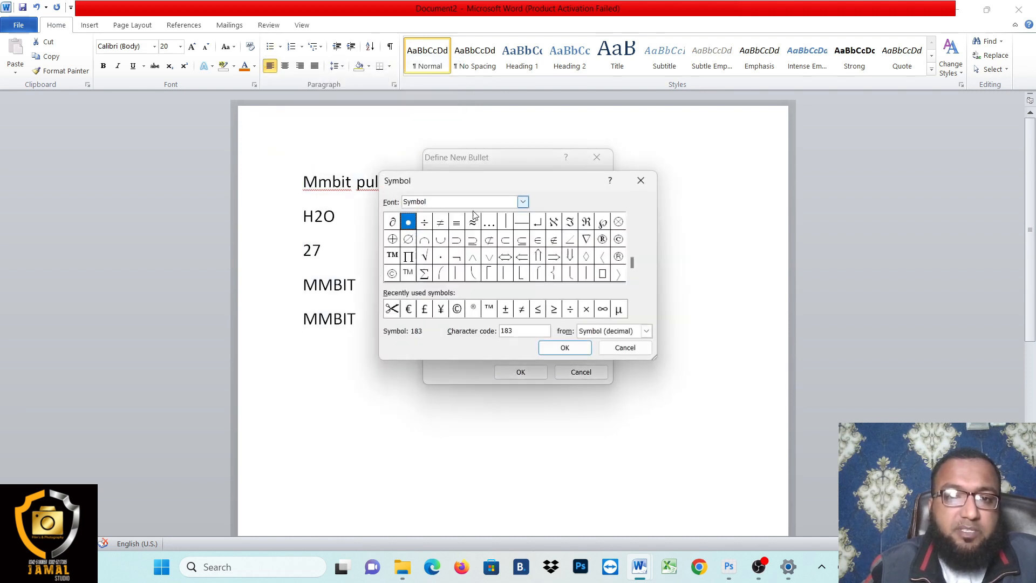
# - Set the bullet symbol font to Webdings and accept its clapperboard symbol as the bullet character
pyautogui.click(507, 202)
pyautogui.click(523, 202)
pyautogui.write('w')
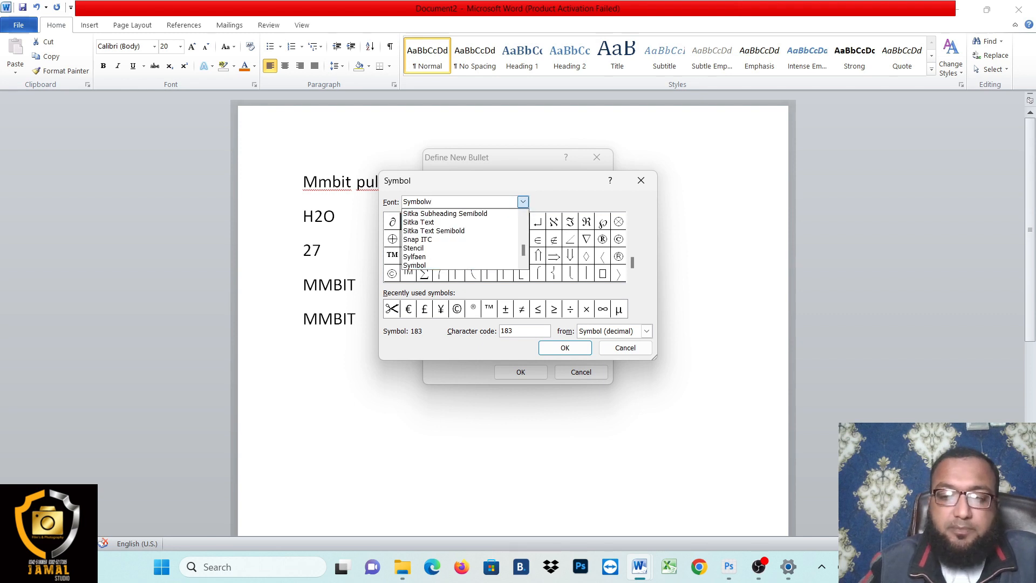
pyautogui.press('BackSpace')
pyautogui.press('BackSpace')
pyautogui.press('BackSpace')
pyautogui.press('BackSpace')
pyautogui.press('BackSpace')
pyautogui.press('BackSpace')
pyautogui.press('BackSpace')
pyautogui.write('w')
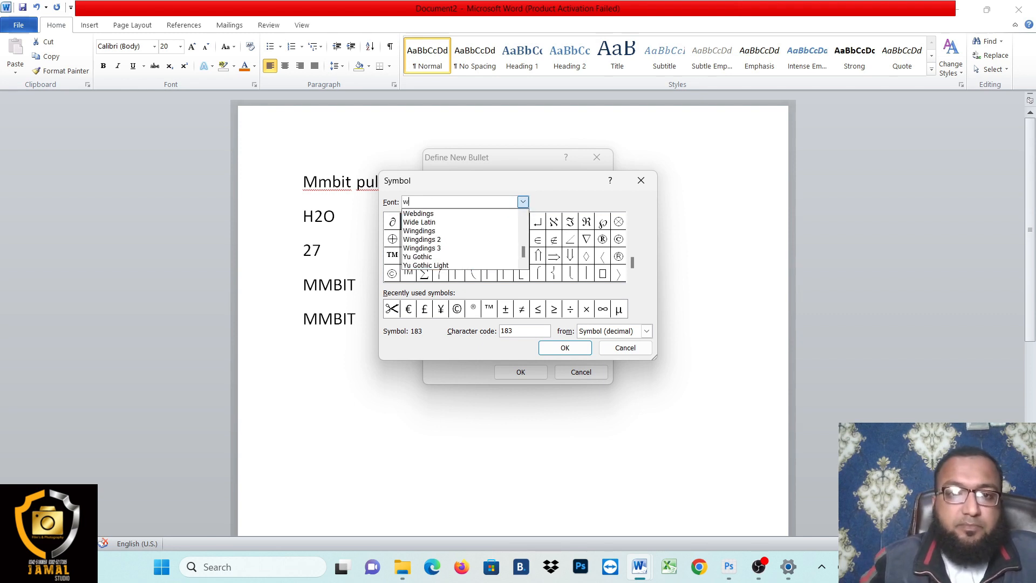
pyautogui.click(464, 204)
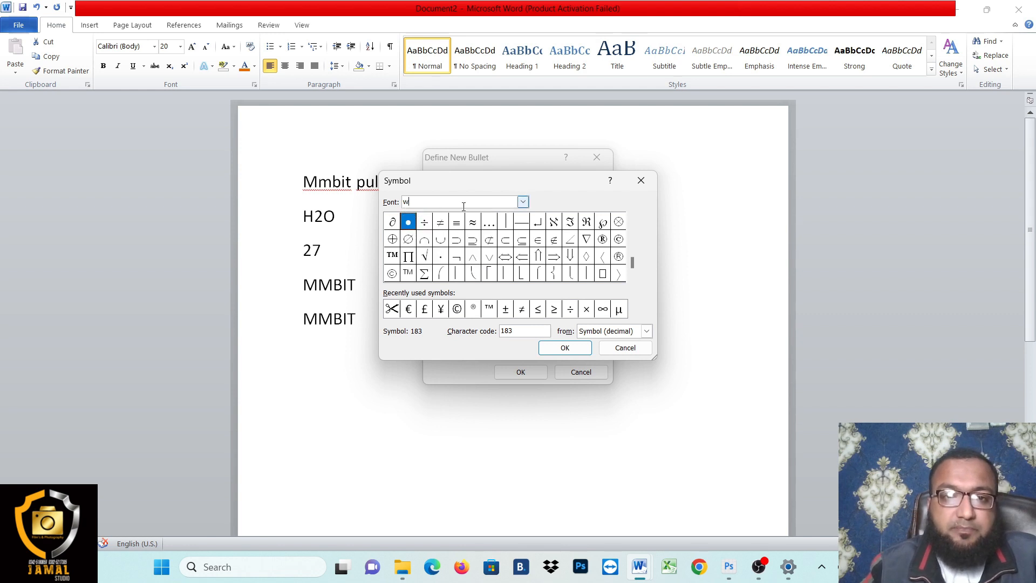
pyautogui.write('e')
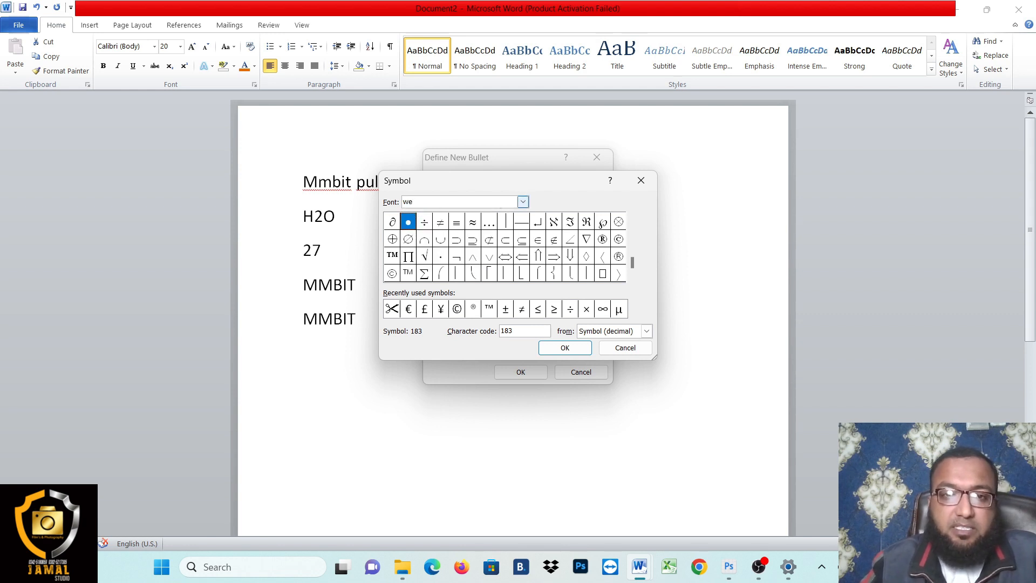
pyautogui.write('b')
pyautogui.press('Return')
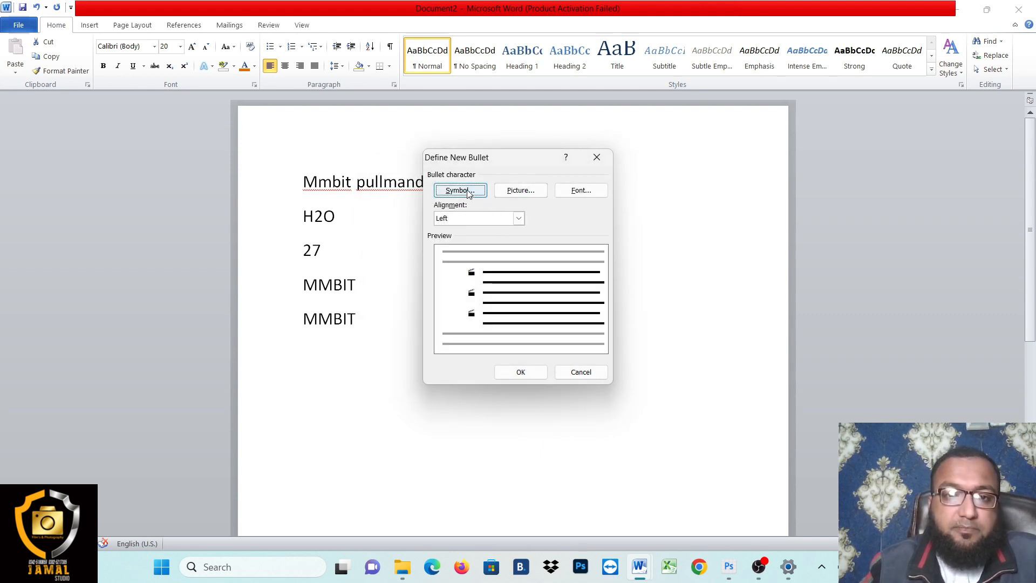
# - Reopen the bullet symbol chooser, then move and enlarge it to show the whole Webdings character set
pyautogui.click(468, 192)
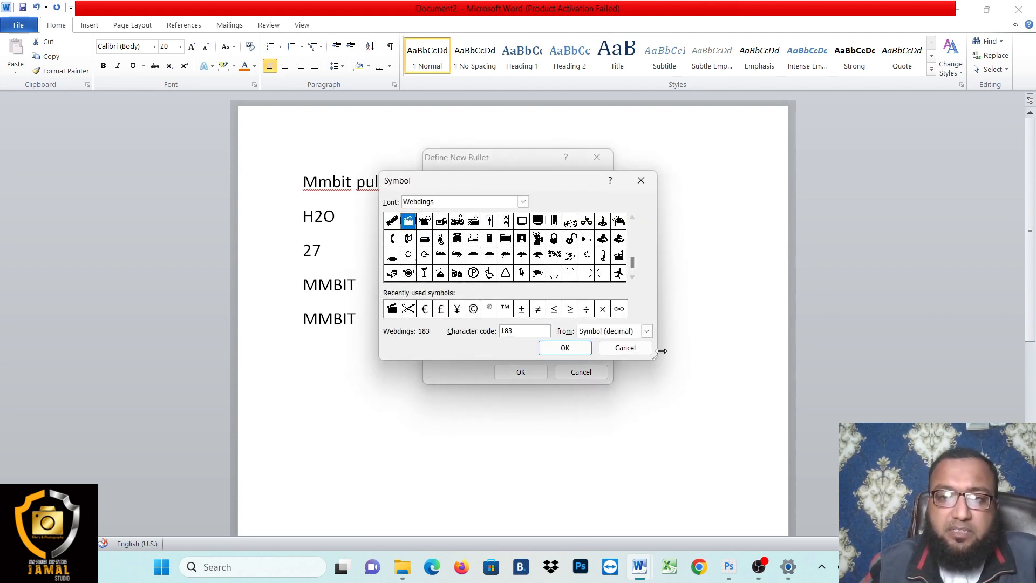
pyautogui.moveTo(659, 357); pyautogui.dragTo(1030, 359)
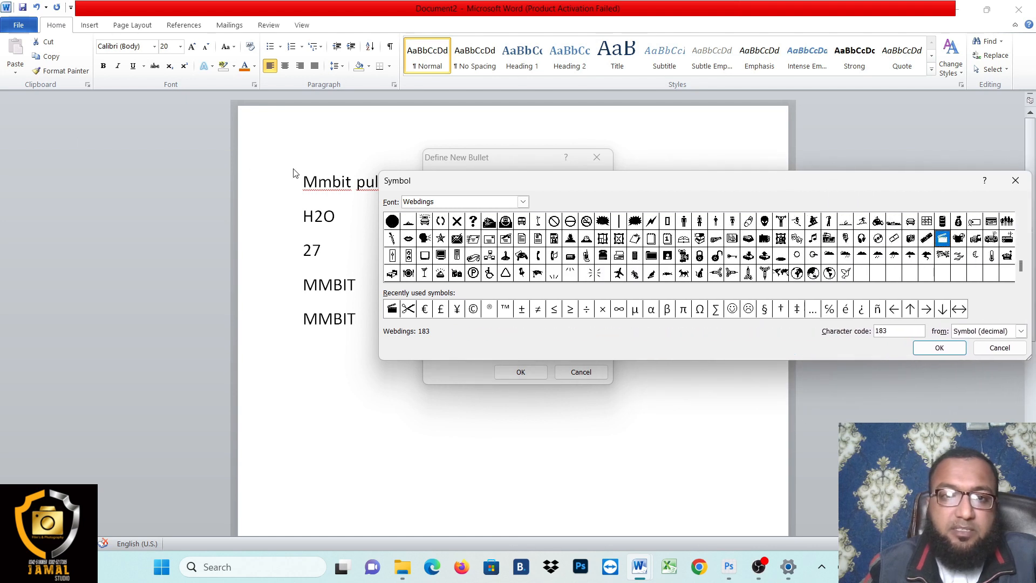
pyautogui.moveTo(423, 190); pyautogui.dragTo(49, 104)
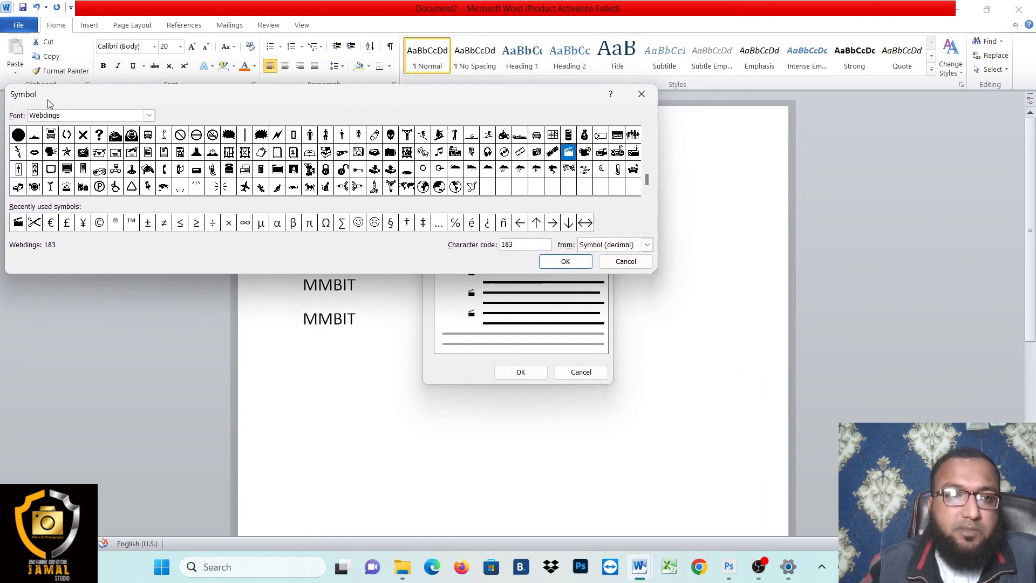
pyautogui.moveTo(655, 271); pyautogui.dragTo(956, 405)
pyautogui.moveTo(723, 278); pyautogui.dragTo(723, 463)
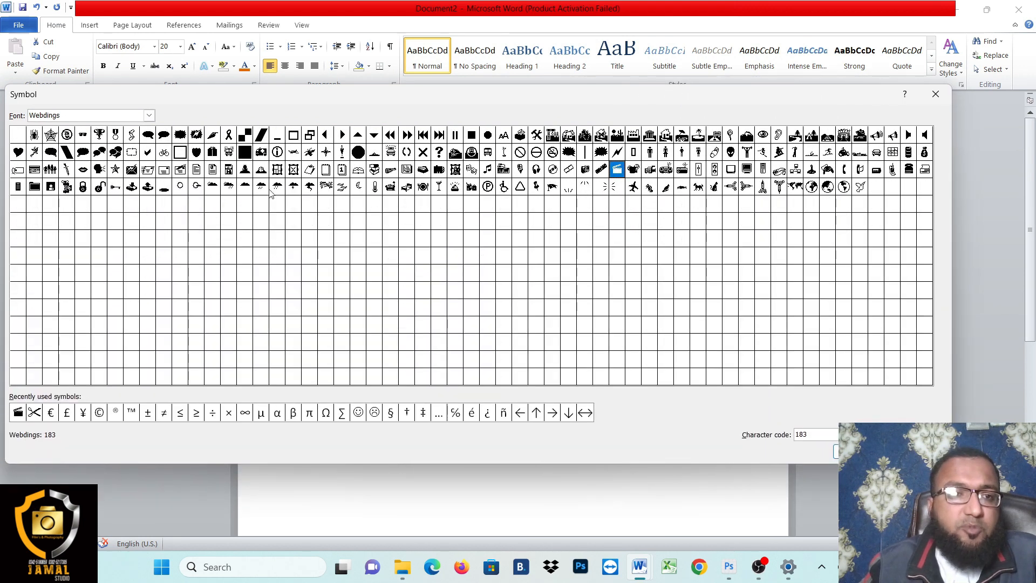
# - Display the Wingdings symbols, then switch the bullet symbol font to Wingdings 2
pyautogui.click(148, 116)
pyautogui.scroll(-2, 81, 157)
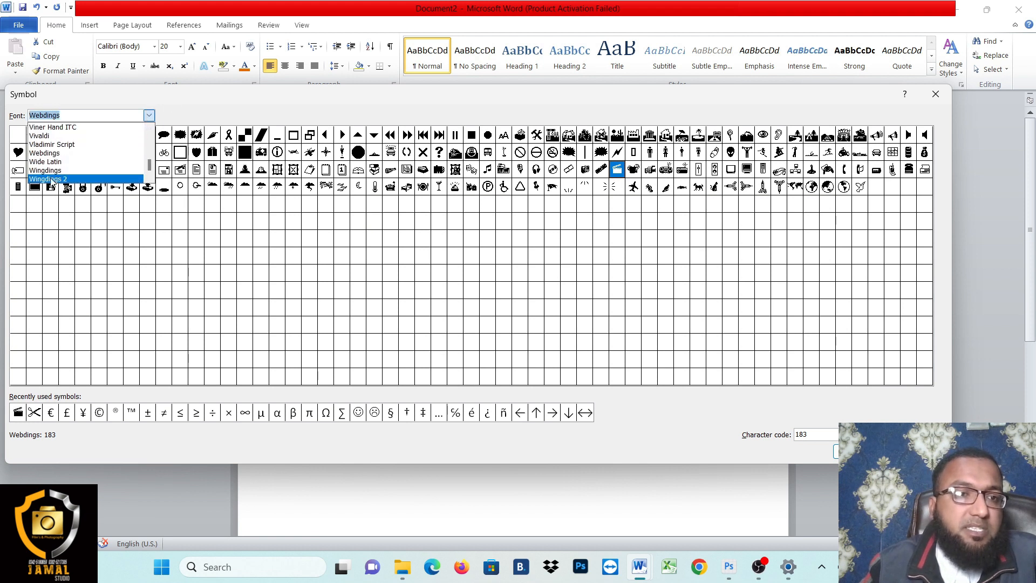
pyautogui.click(51, 173)
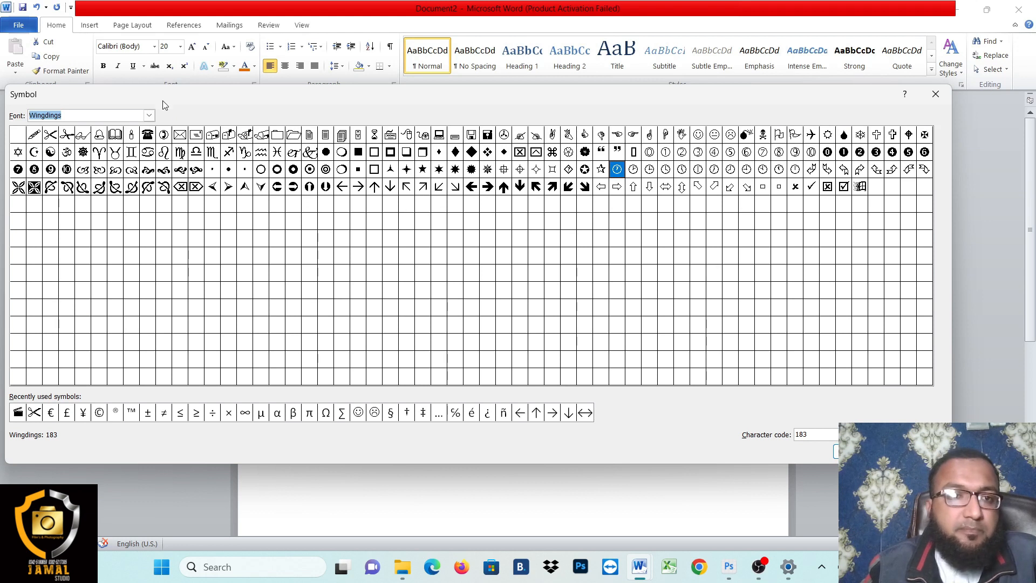
pyautogui.click(149, 115)
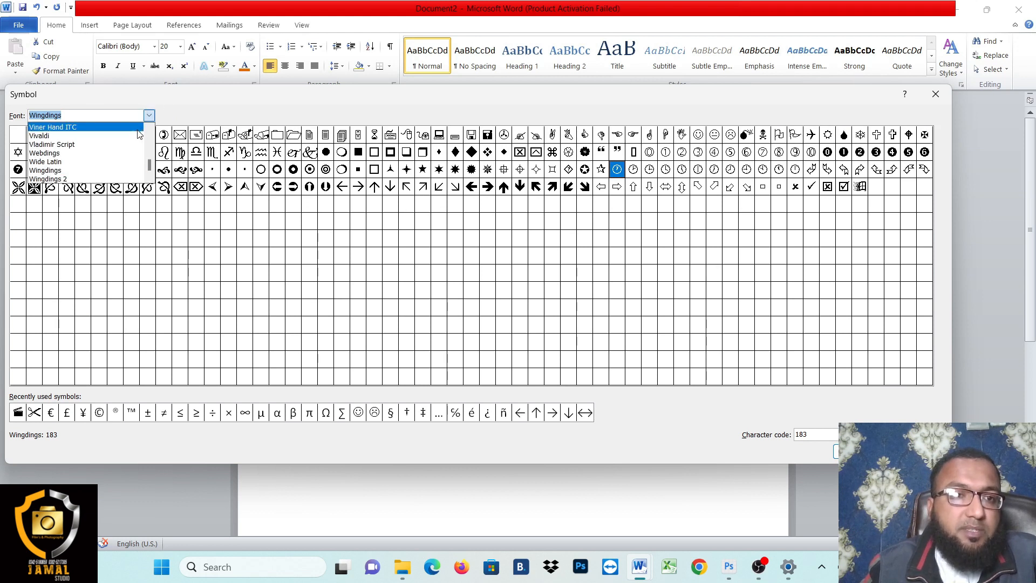
pyautogui.click(106, 182)
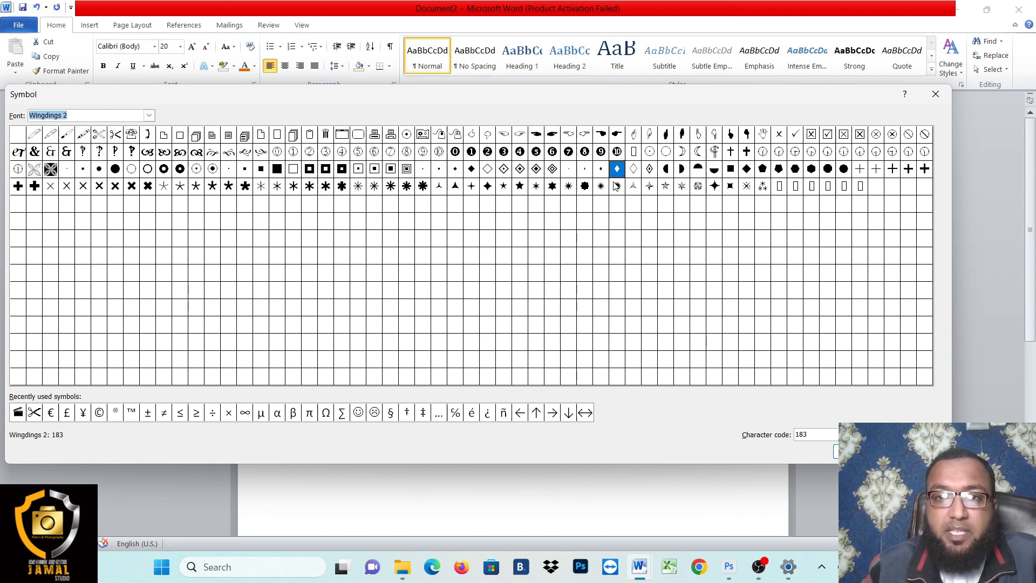
# - Apply the outlined pointing-hand symbol from Wingdings 2 as the bullet for all five lines and deselect them
pyautogui.click(588, 138)
pyautogui.click(859, 452)
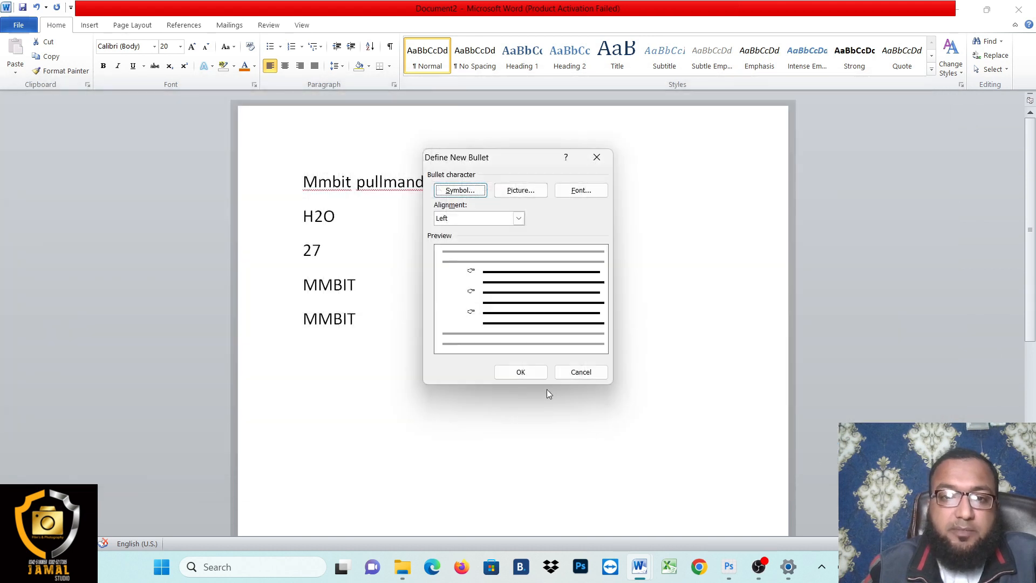
pyautogui.click(523, 372)
pyautogui.click(486, 321)
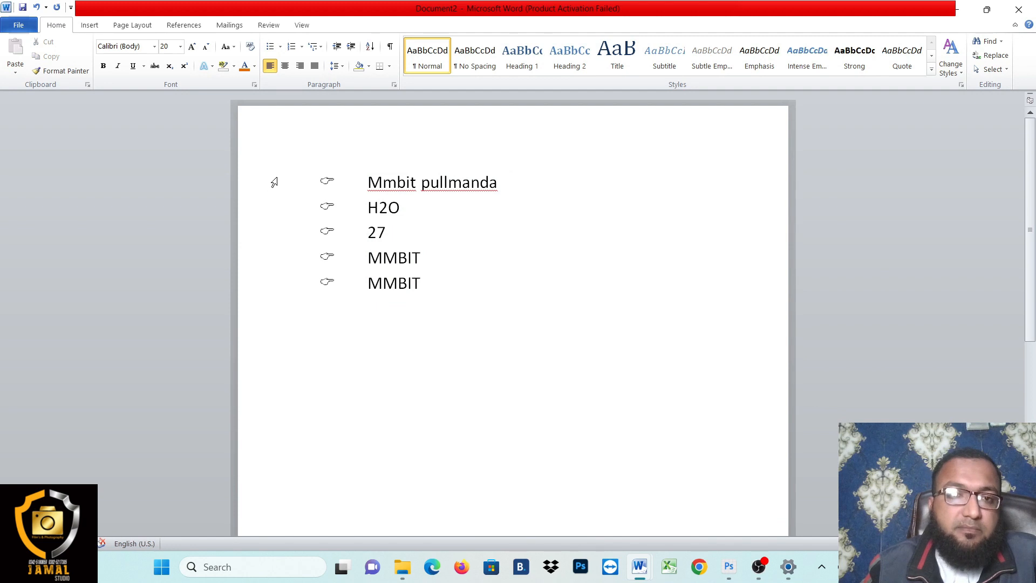
# - View the alignment choices in the new bullet definition for the five lines, cancel it and deselect the text
pyautogui.moveTo(317, 175); pyautogui.dragTo(319, 313)
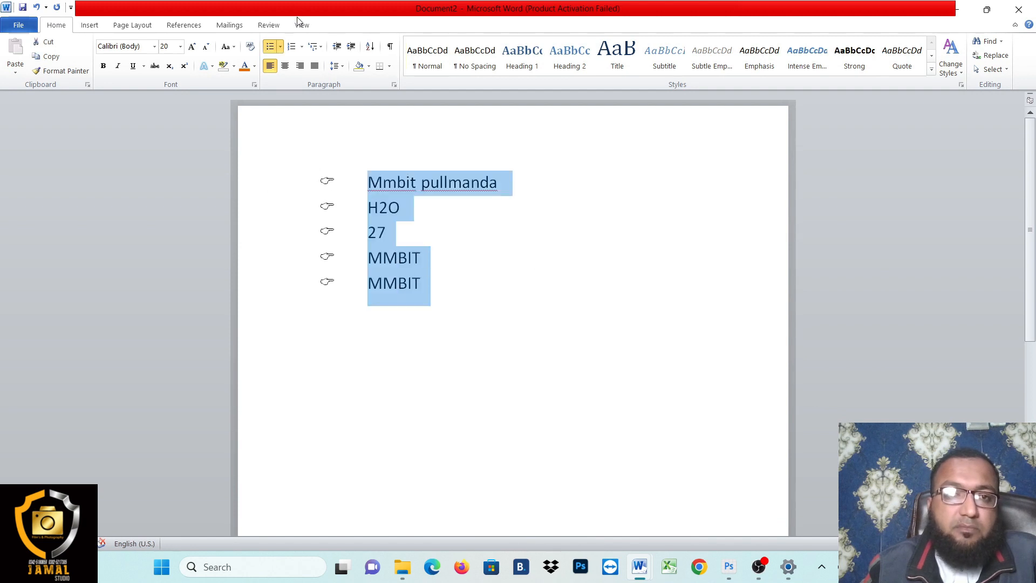
pyautogui.click(281, 47)
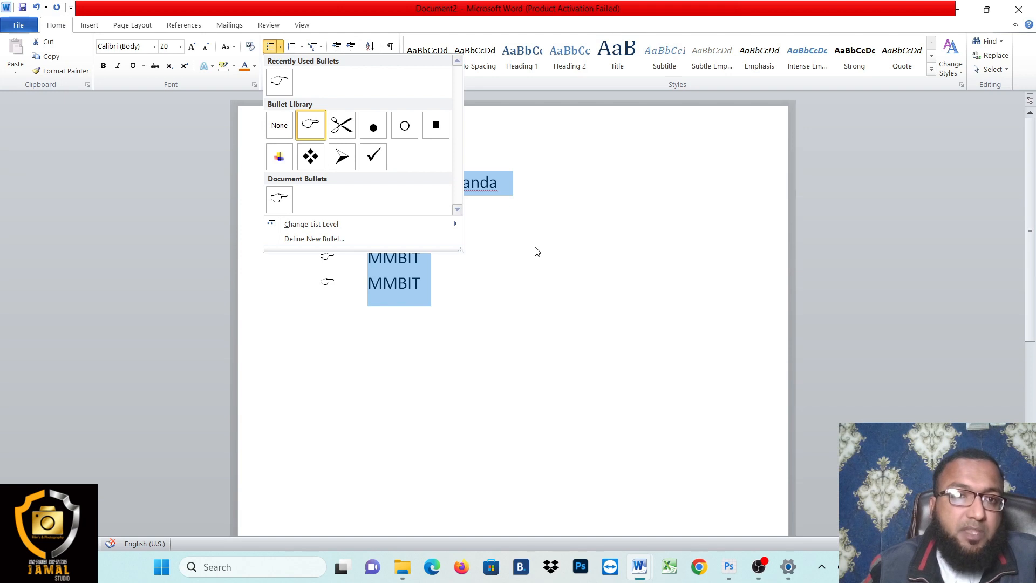
pyautogui.click(314, 239)
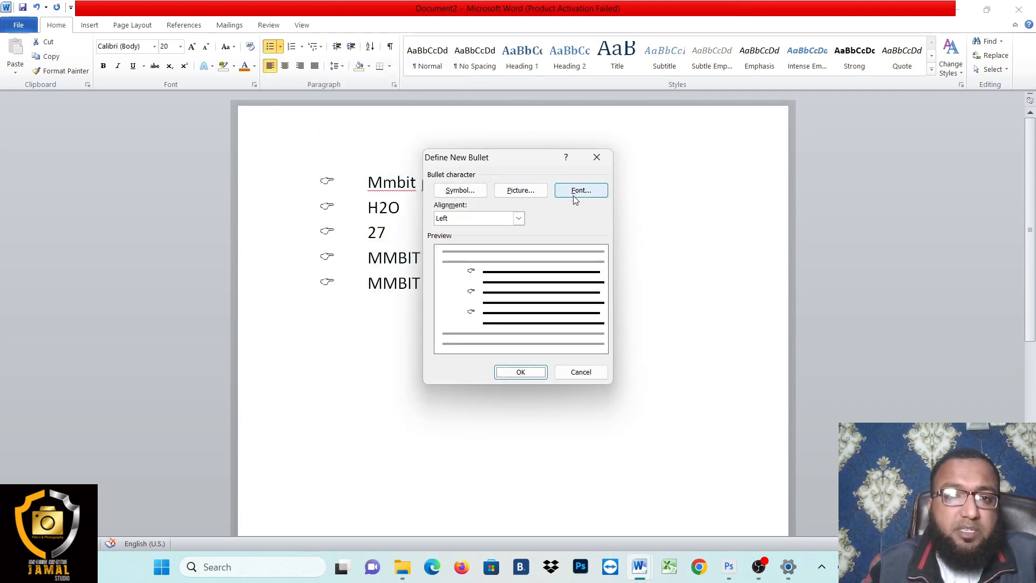
pyautogui.click(497, 225)
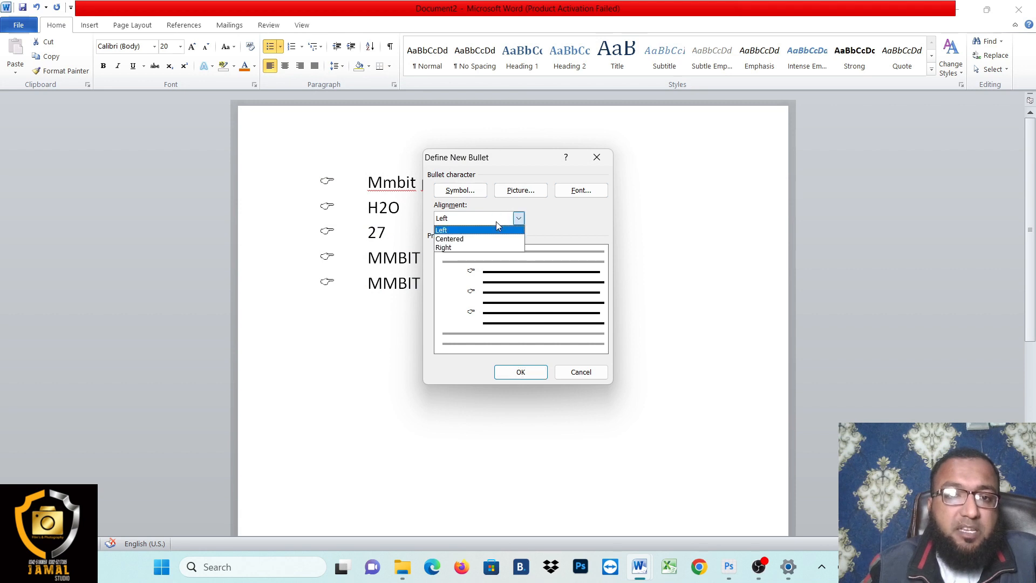
pyautogui.click(568, 376)
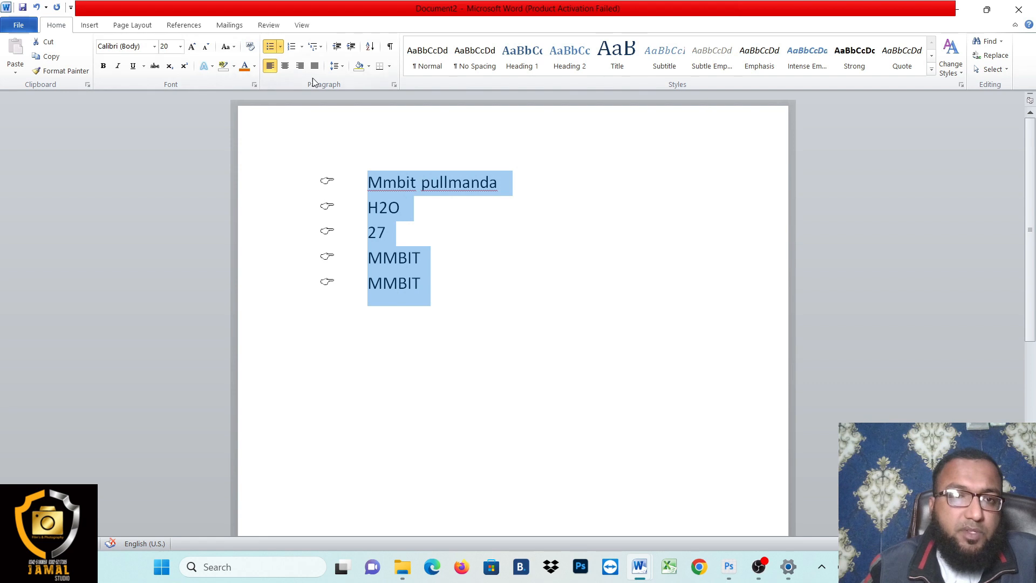
pyautogui.click(425, 297)
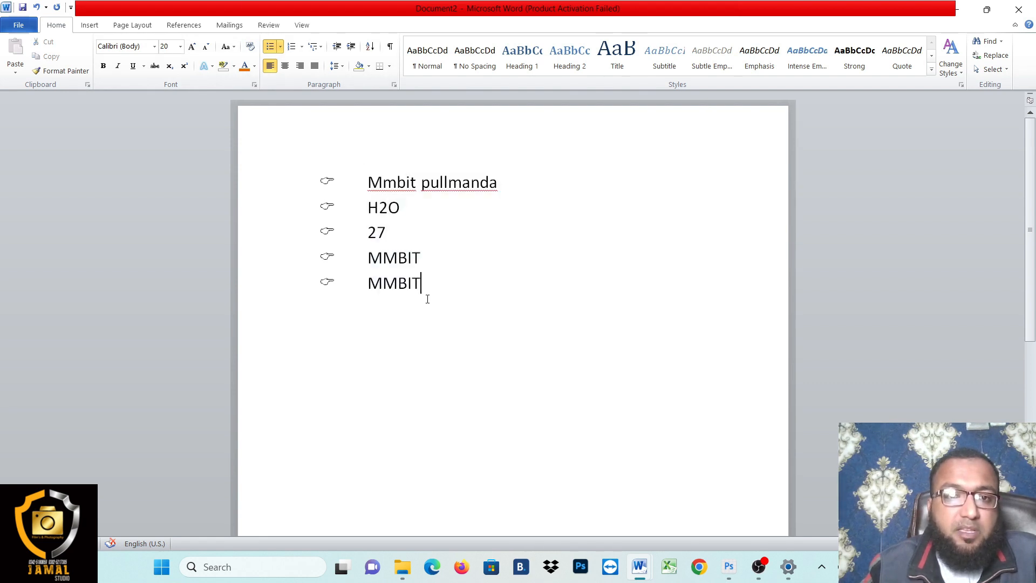
# - Preview the numbering library's formats on the five bulleted lines without applying one
pyautogui.moveTo(426, 292); pyautogui.dragTo(359, 167)
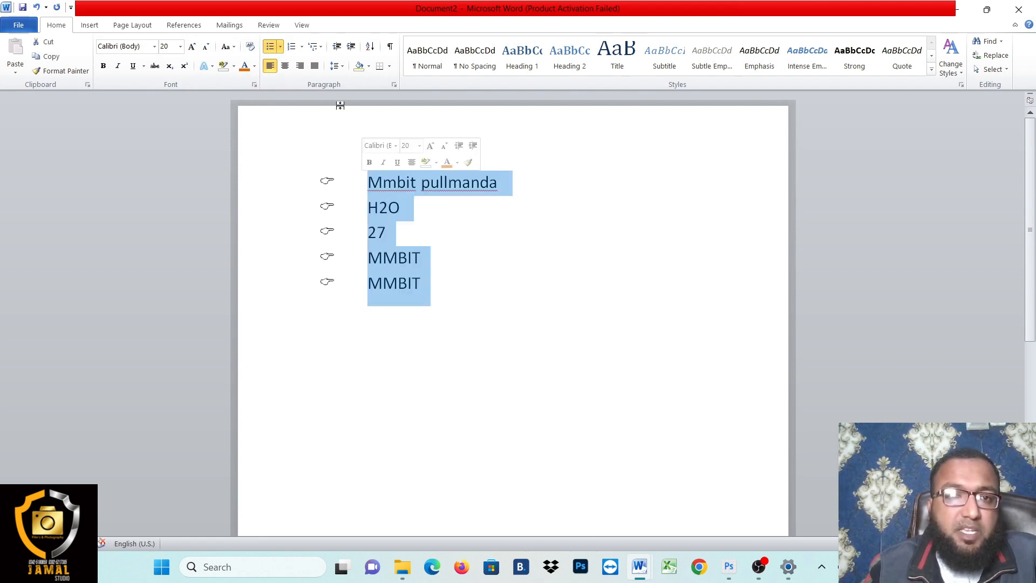
pyautogui.click(303, 48)
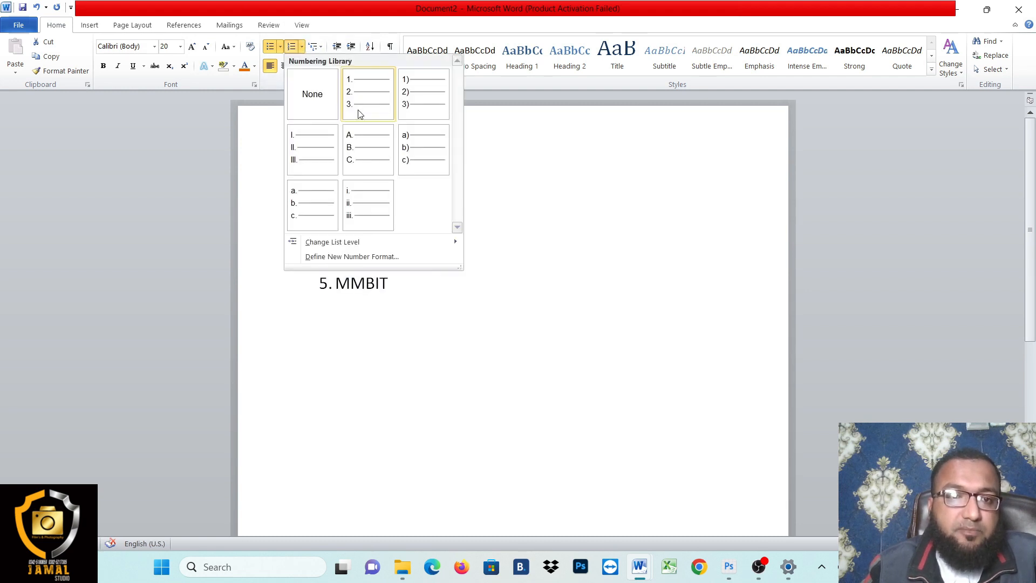
pyautogui.click(472, 310)
# - Insert two empty bulleted paragraphs above the "Mmbit pullmanda" line
pyautogui.click(361, 185)
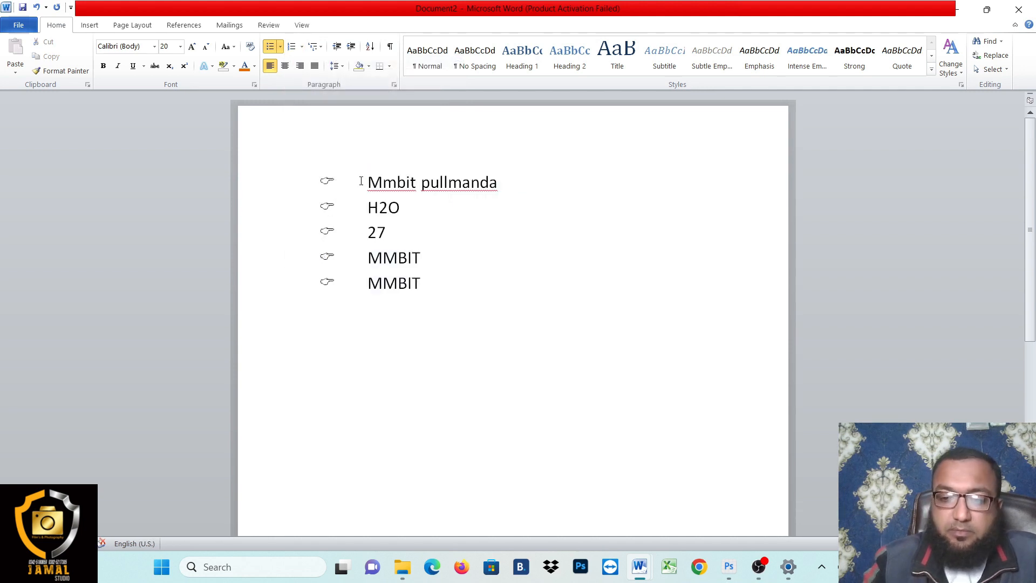
pyautogui.press('Return')
pyautogui.press('Return')
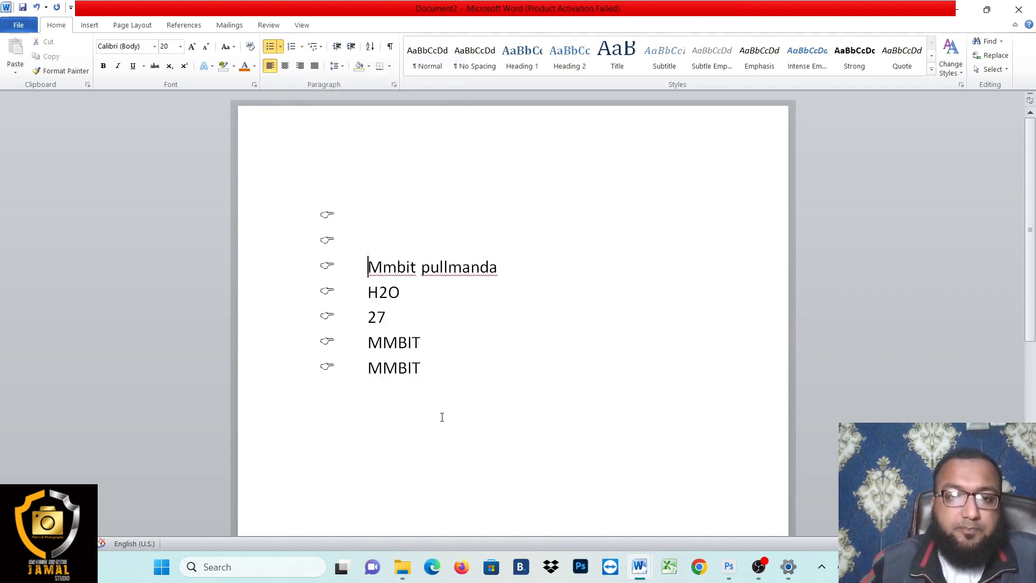
# - Number the five text lines with the 1. 2. 3. format and deselect them
pyautogui.moveTo(428, 370); pyautogui.dragTo(373, 275)
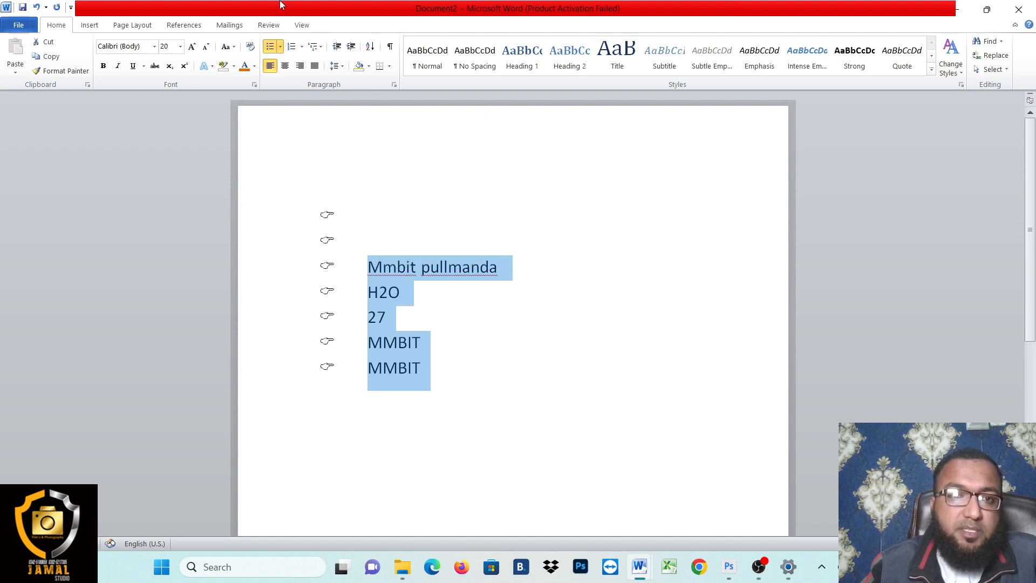
pyautogui.click(301, 48)
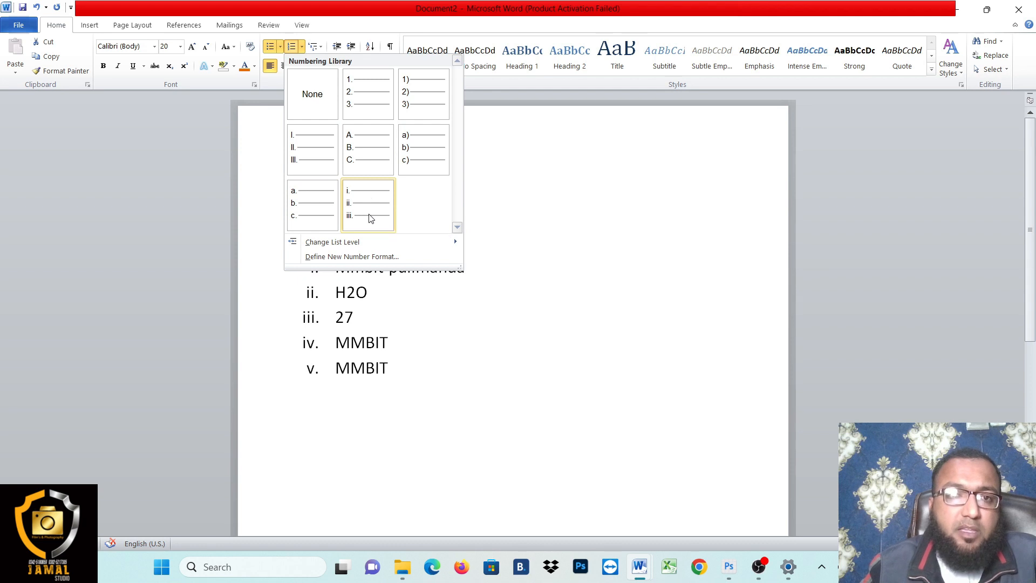
pyautogui.click(379, 102)
pyautogui.click(490, 366)
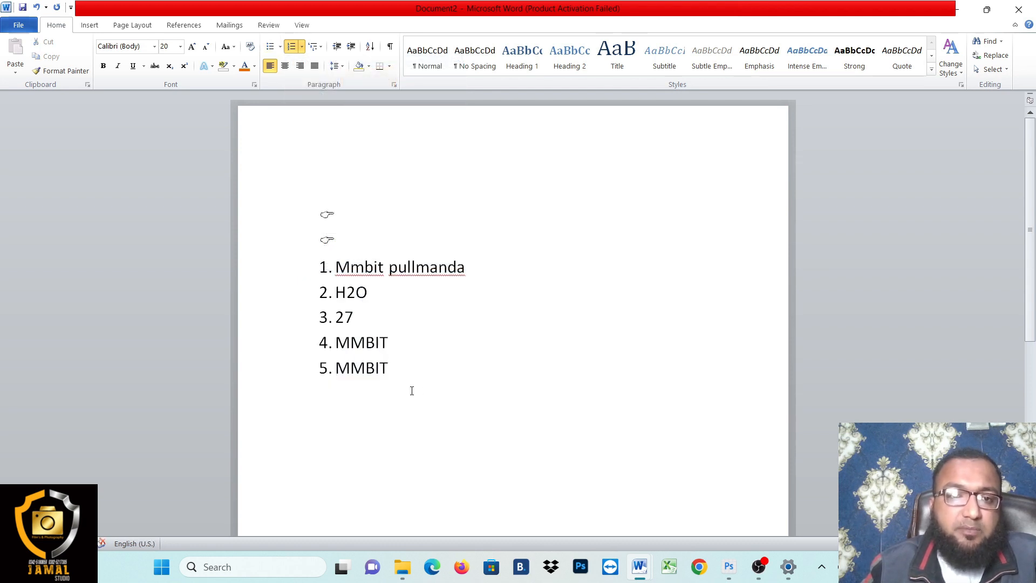
# - View the numbering formats and the multilevel list library for the five numbered lines without applying any
pyautogui.moveTo(403, 375); pyautogui.dragTo(314, 270)
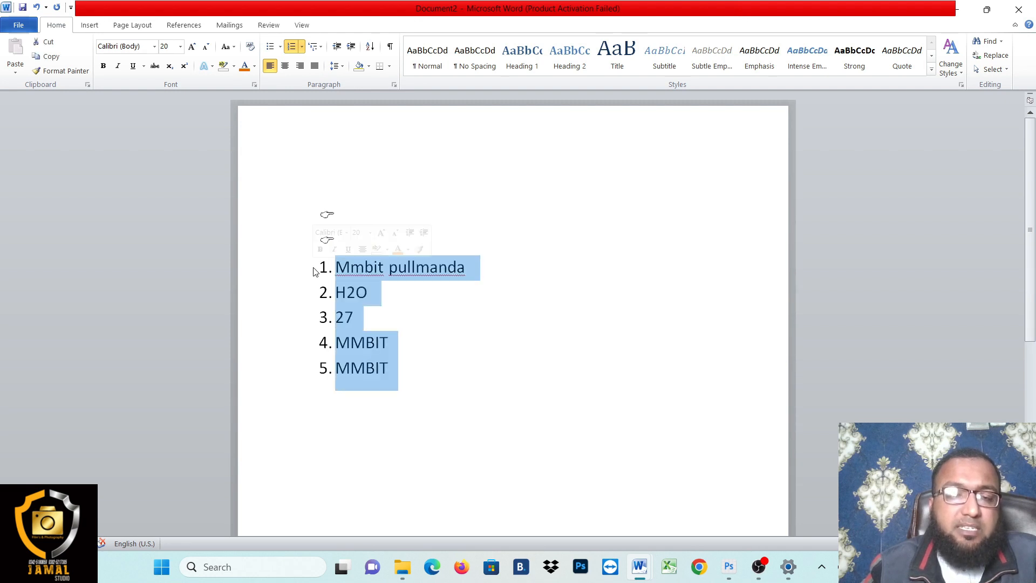
pyautogui.click(302, 47)
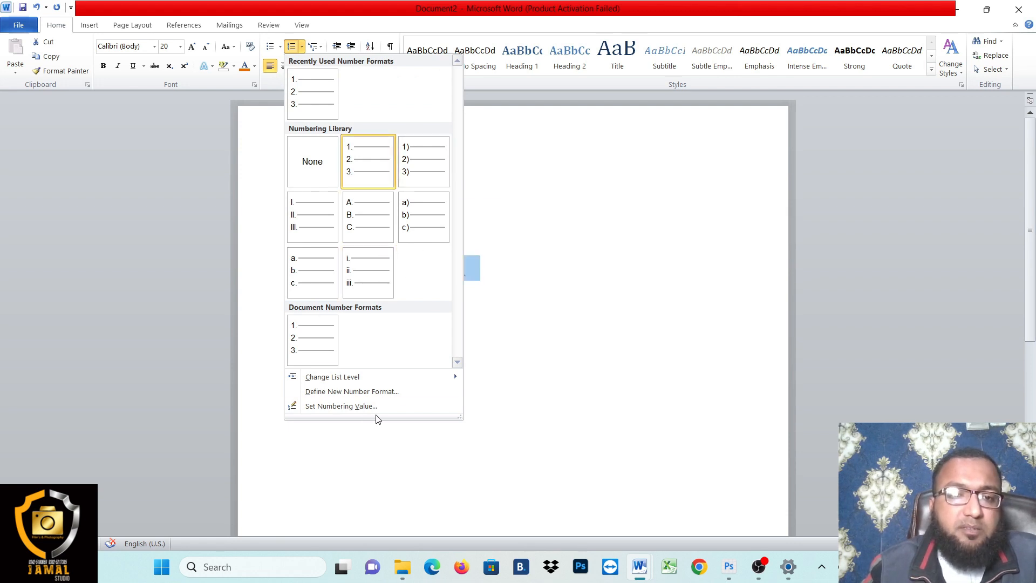
pyautogui.click(321, 47)
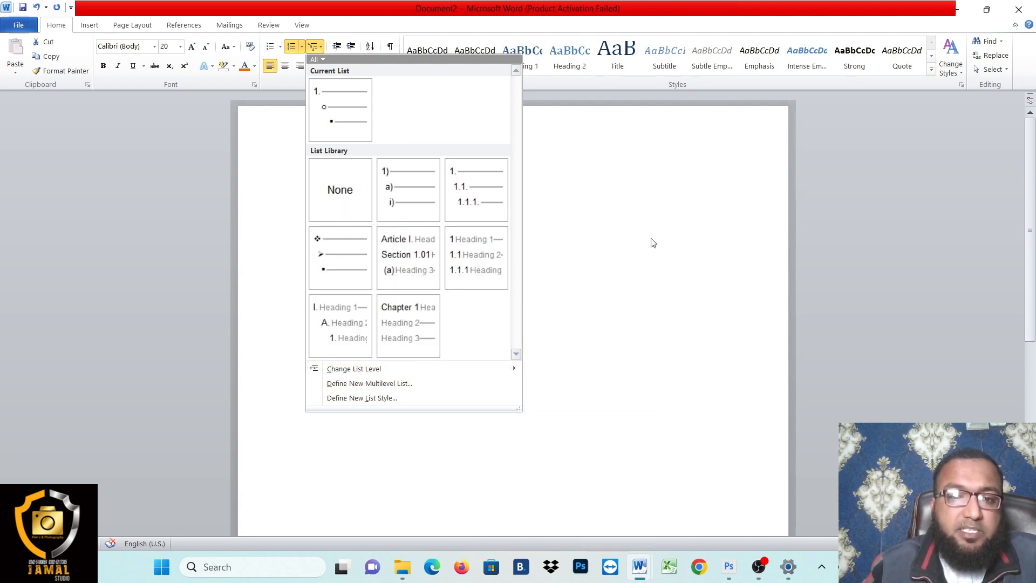
pyautogui.click(562, 201)
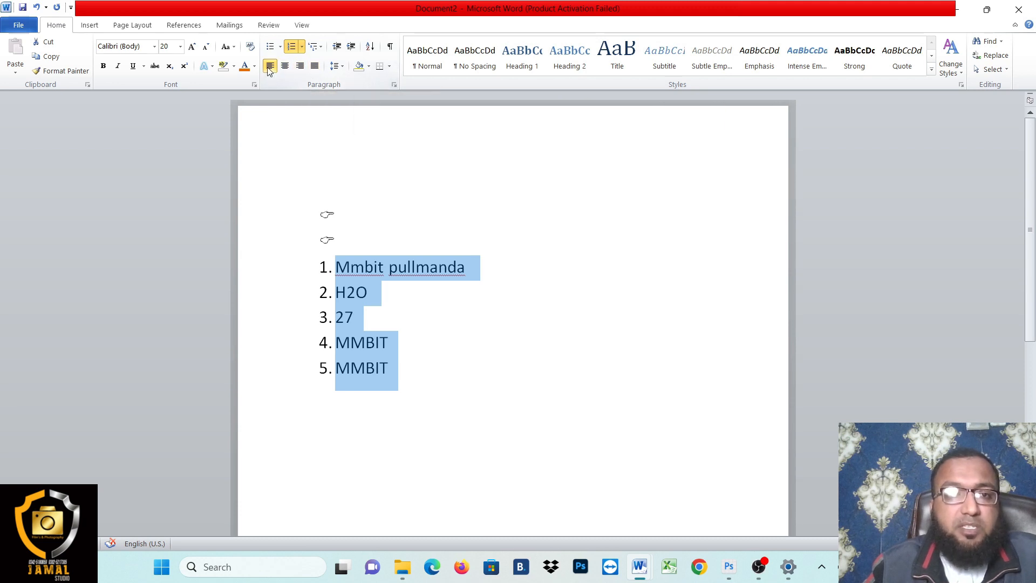
# - Try centered, right and justified alignment on the five numbered lines
pyautogui.click(287, 67)
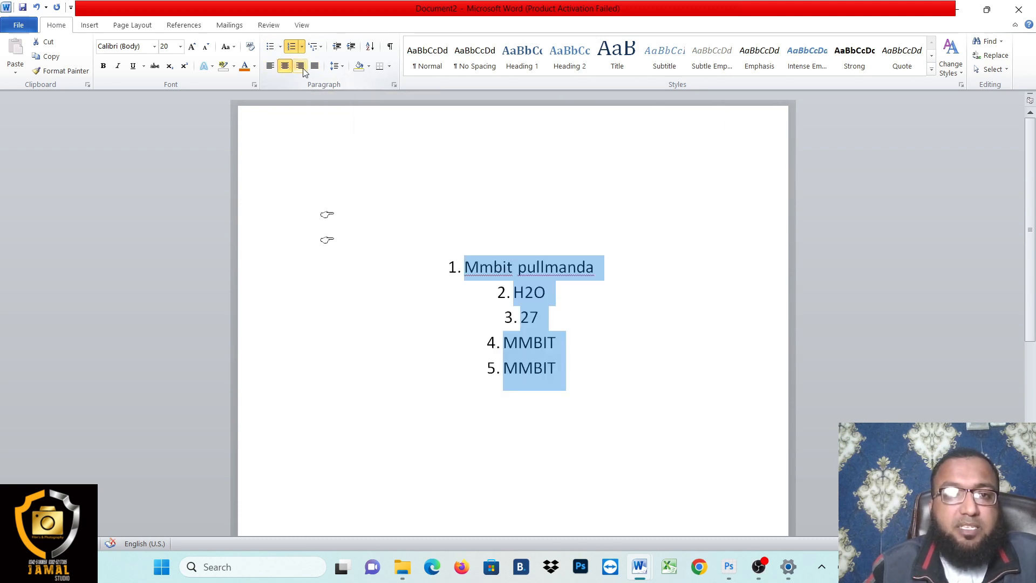
pyautogui.click(302, 70)
pyautogui.click(317, 69)
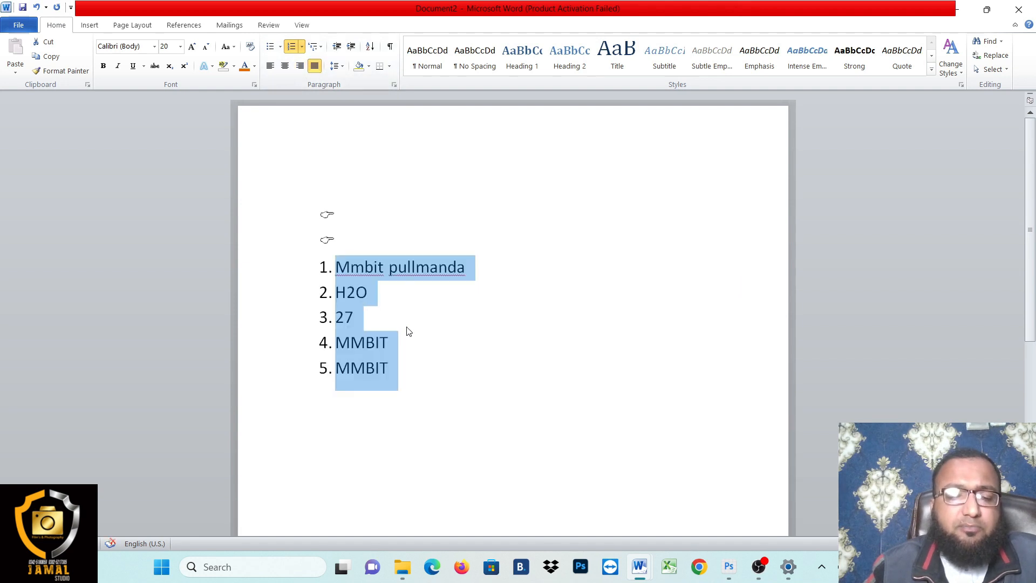
pyautogui.hotkey('ctrl', 'a')
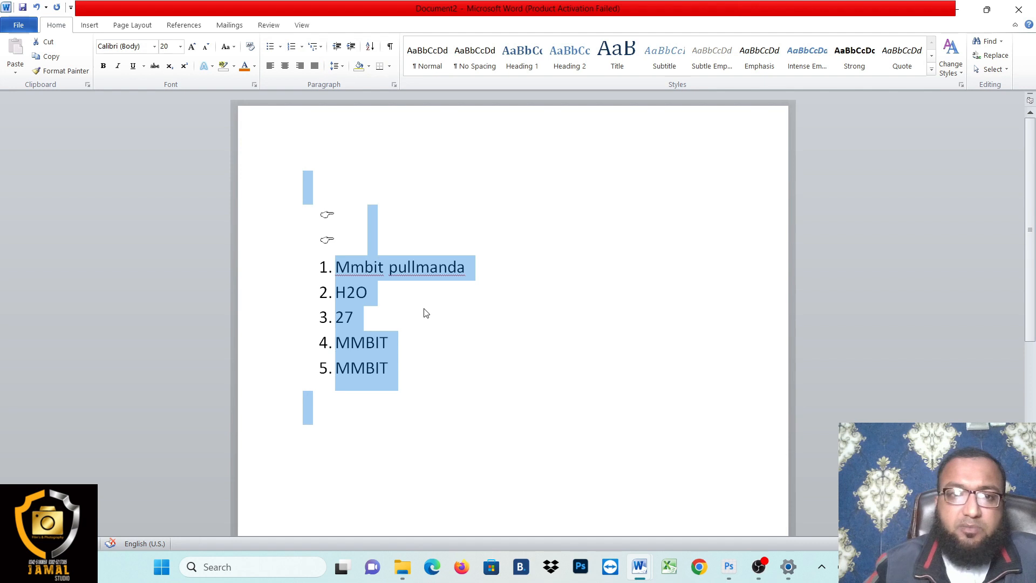
pyautogui.press('Delete')
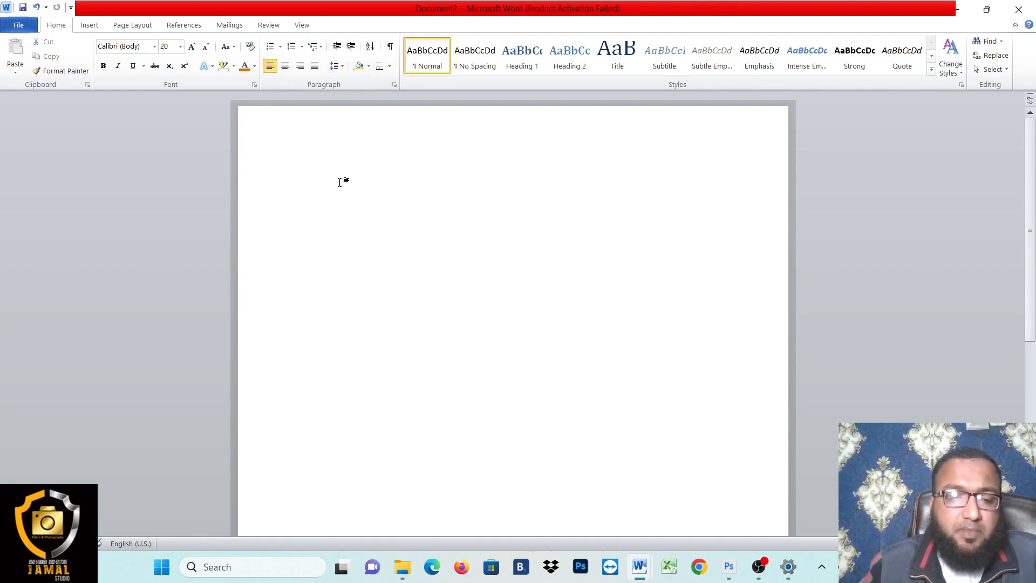
pyautogui.hotkey('ctrl', 'z')
pyautogui.click(414, 348)
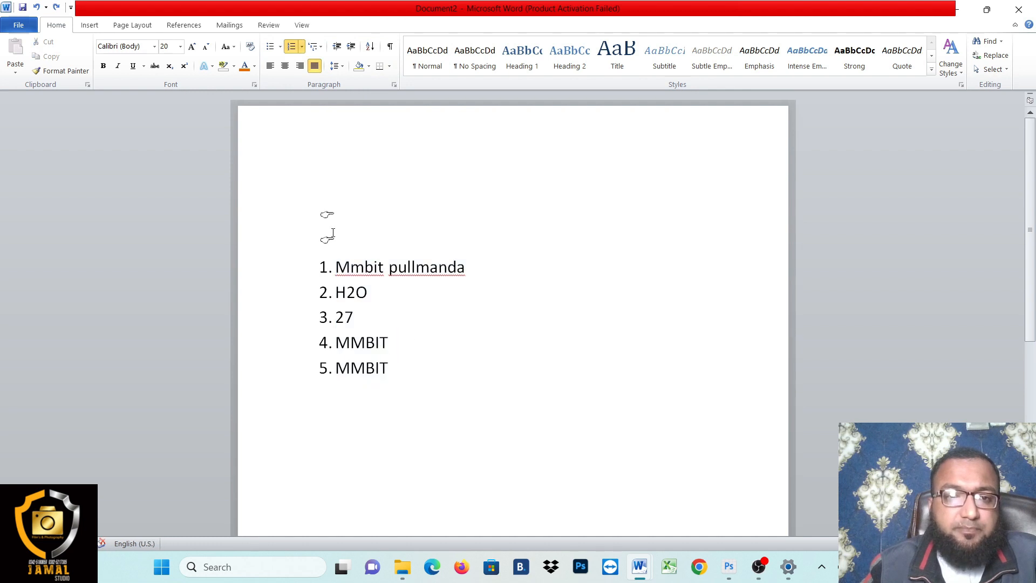
# - Clear all formatting from the five text lines and the empty bullet above, and enlarge their font to 24
pyautogui.moveTo(403, 384); pyautogui.dragTo(336, 231)
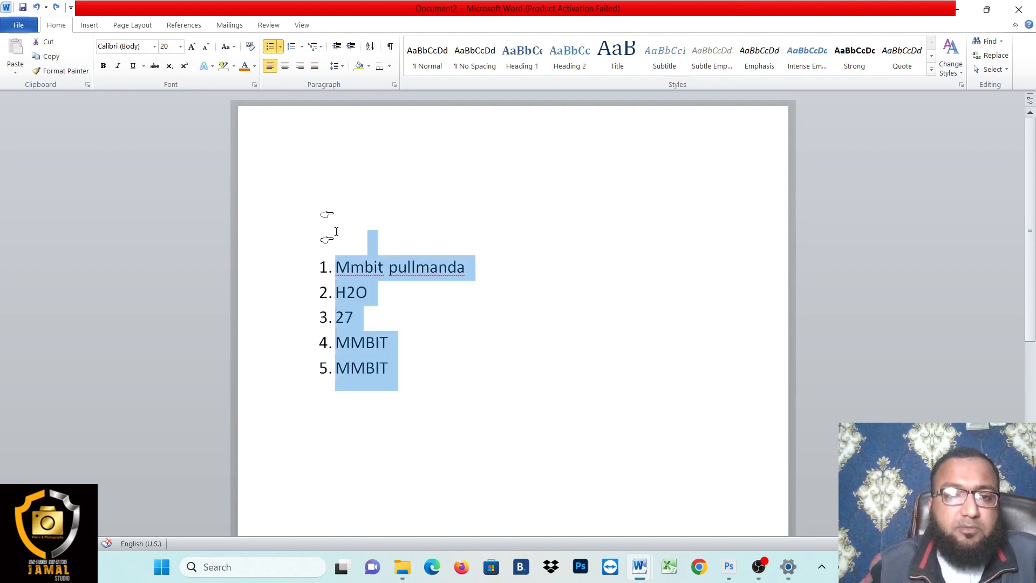
pyautogui.click(250, 49)
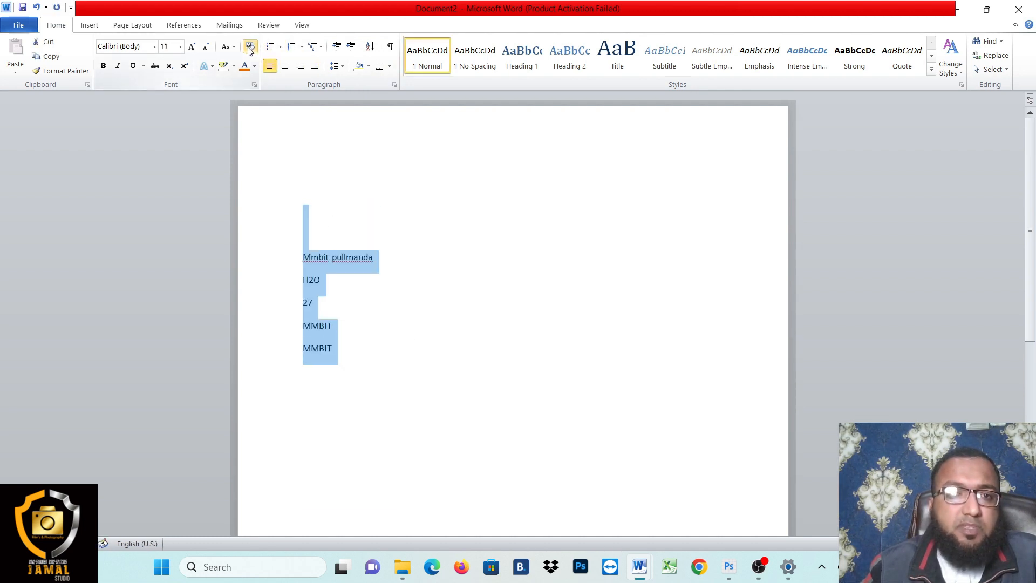
pyautogui.click(193, 48)
pyautogui.click(192, 48)
pyautogui.click(193, 47)
pyautogui.click(192, 48)
pyautogui.click(193, 48)
pyautogui.click(193, 47)
pyautogui.click(193, 48)
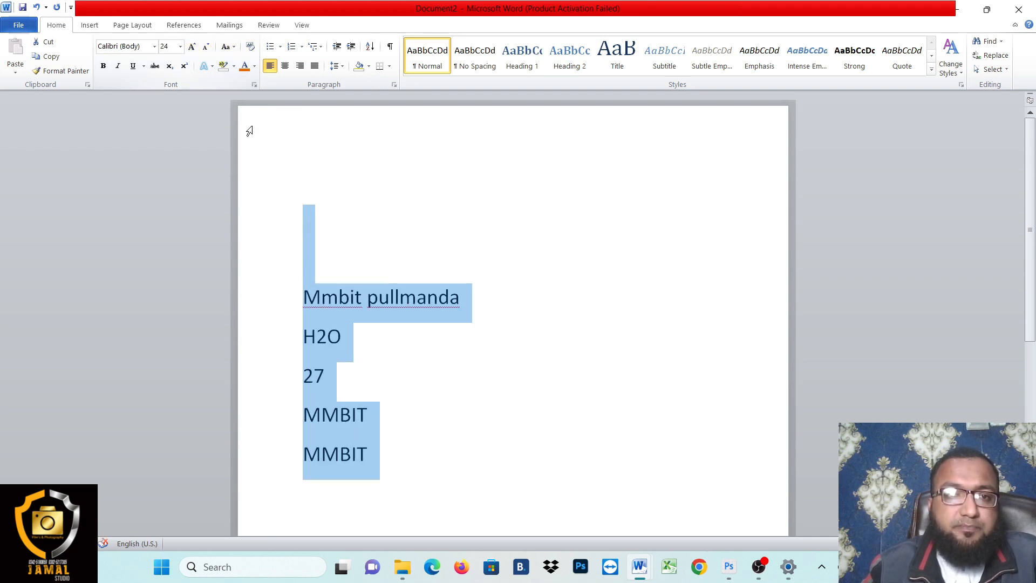
# - Remove the two empty paragraphs above the "Mmbit pullmanda" line
pyautogui.click(359, 260)
pyautogui.press('BackSpace')
pyautogui.press('BackSpace')
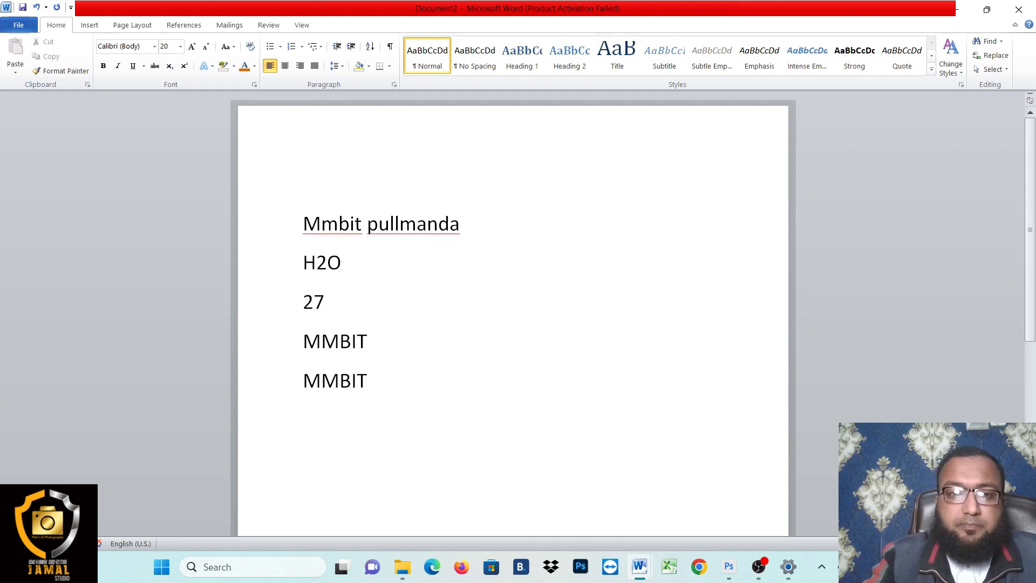
# - Set the line spacing of the five text lines to 1.0 and deselect them
pyautogui.moveTo(374, 384); pyautogui.dragTo(291, 229)
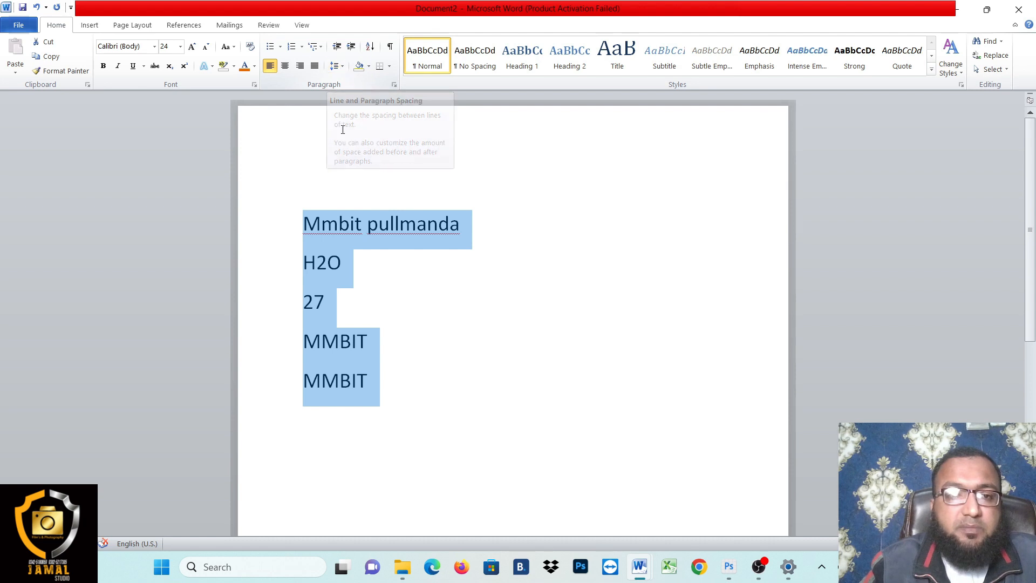
pyautogui.click(341, 66)
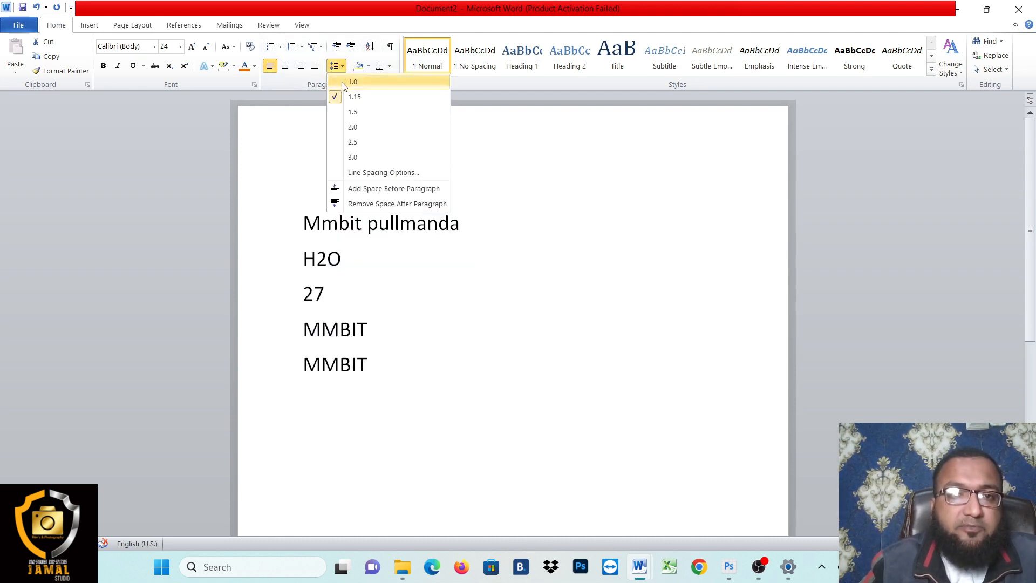
pyautogui.click(342, 84)
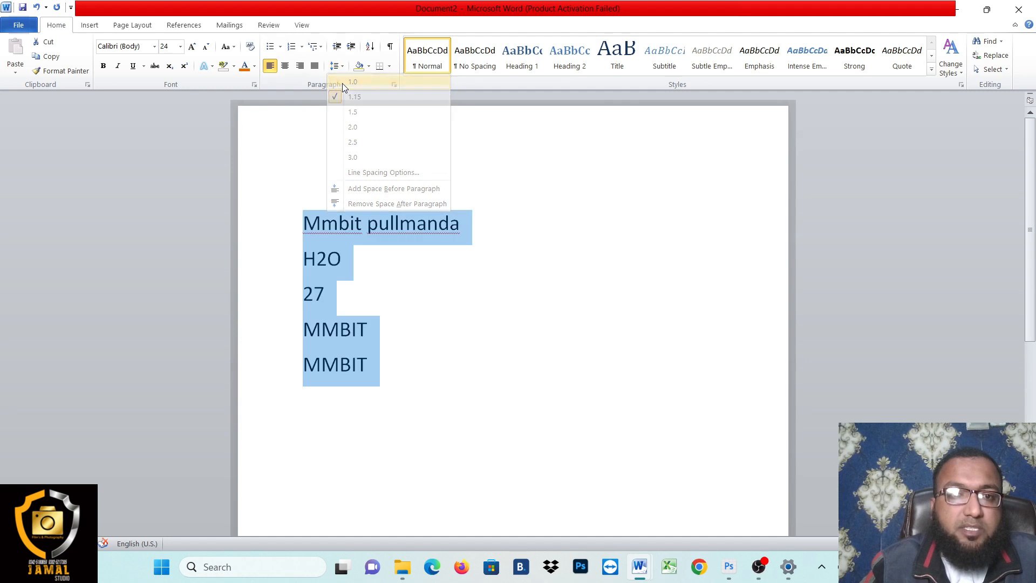
pyautogui.click(409, 272)
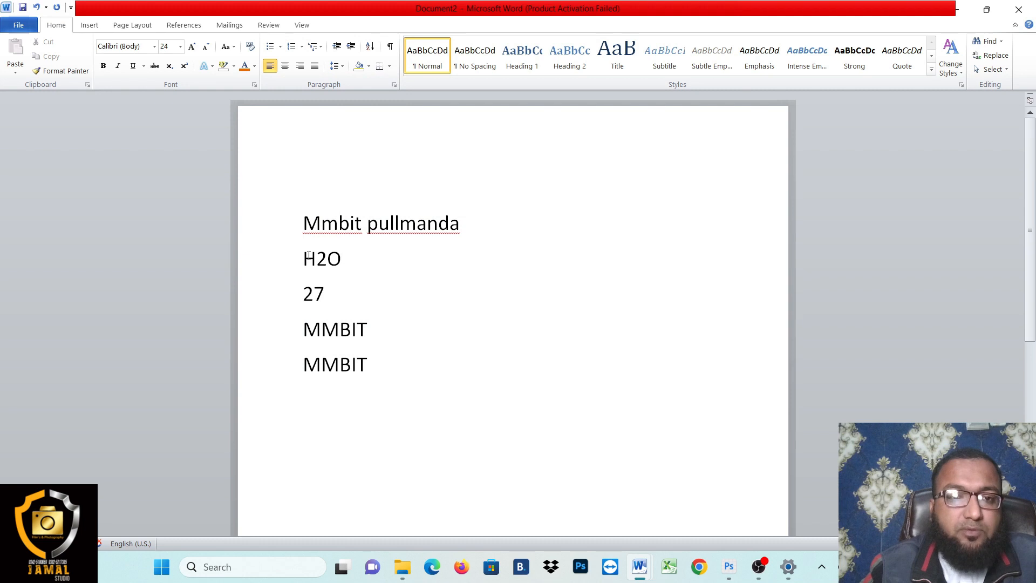
pyautogui.moveTo(303, 222); pyautogui.dragTo(321, 246)
pyautogui.click(313, 257)
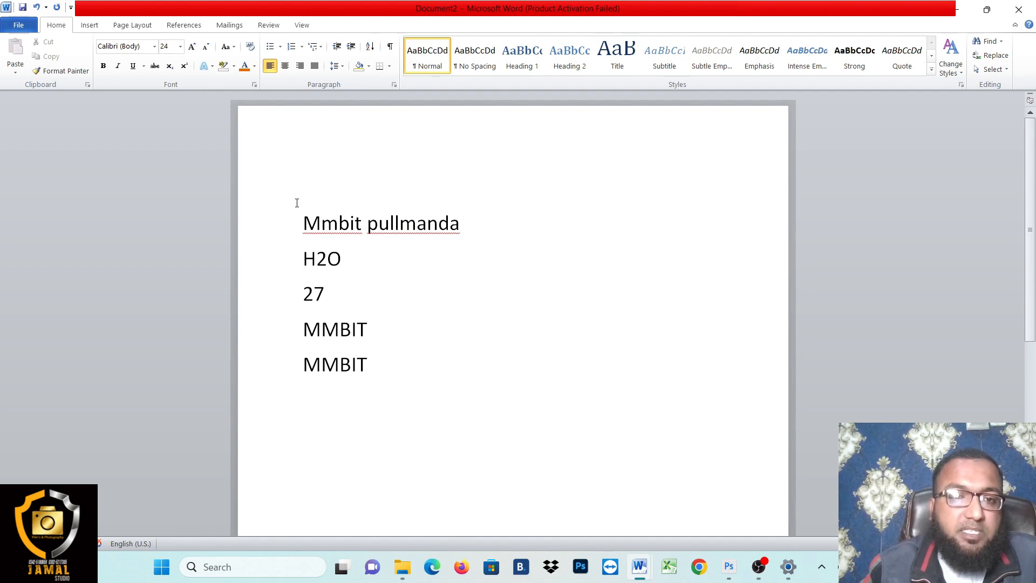
pyautogui.moveTo(300, 219); pyautogui.dragTo(376, 362)
pyautogui.click(386, 405)
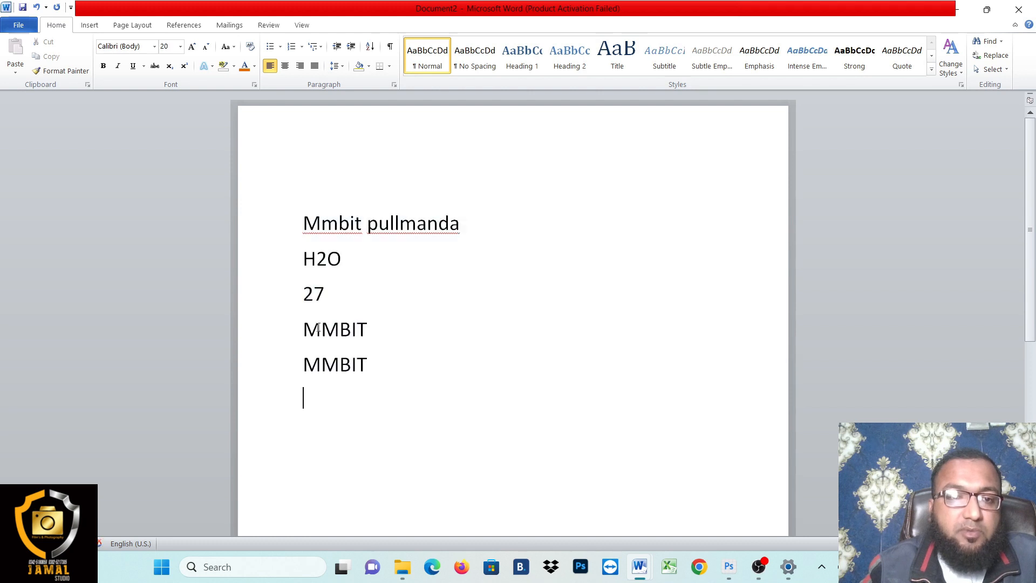
# - Set the line spacing of the two "MMBIT" lines to 2.0 and deselect them
pyautogui.moveTo(301, 324); pyautogui.dragTo(380, 365)
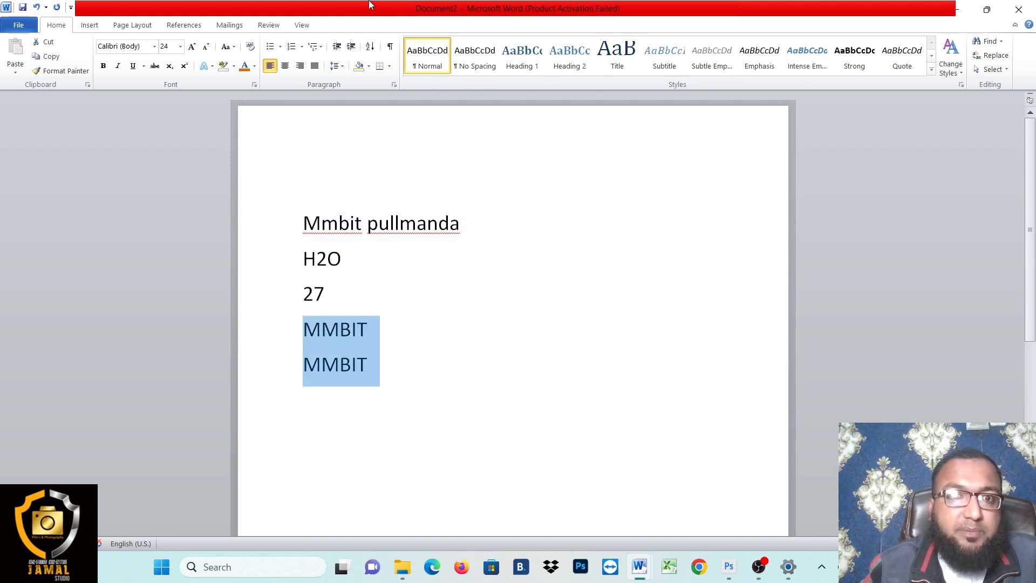
pyautogui.click(343, 67)
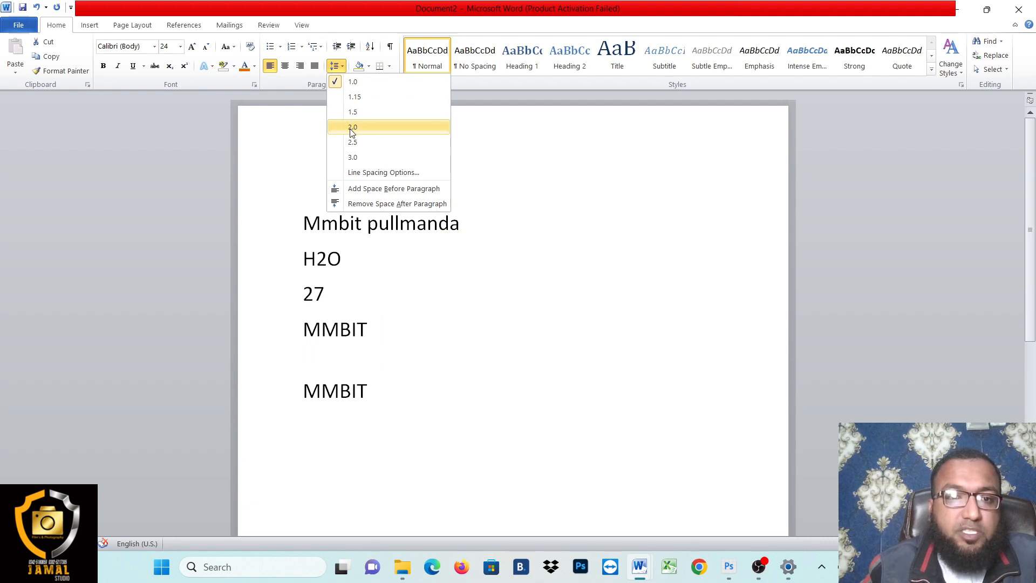
pyautogui.click(352, 128)
pyautogui.click(340, 490)
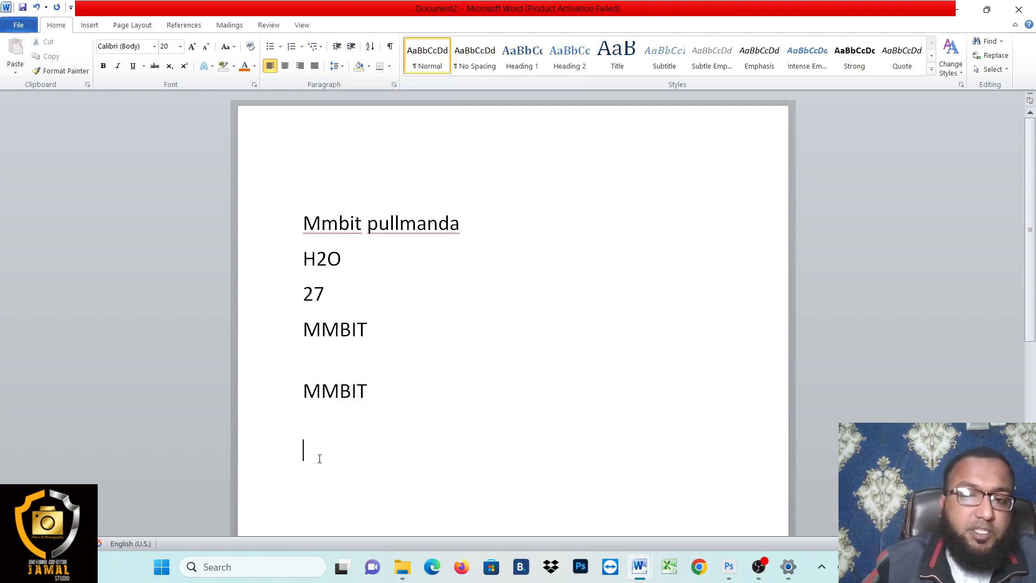
# - Preview 3.0 line spacing on the two "MMBIT" lines, set it to 1.0 and deselect them
pyautogui.moveTo(303, 348); pyautogui.dragTo(345, 432)
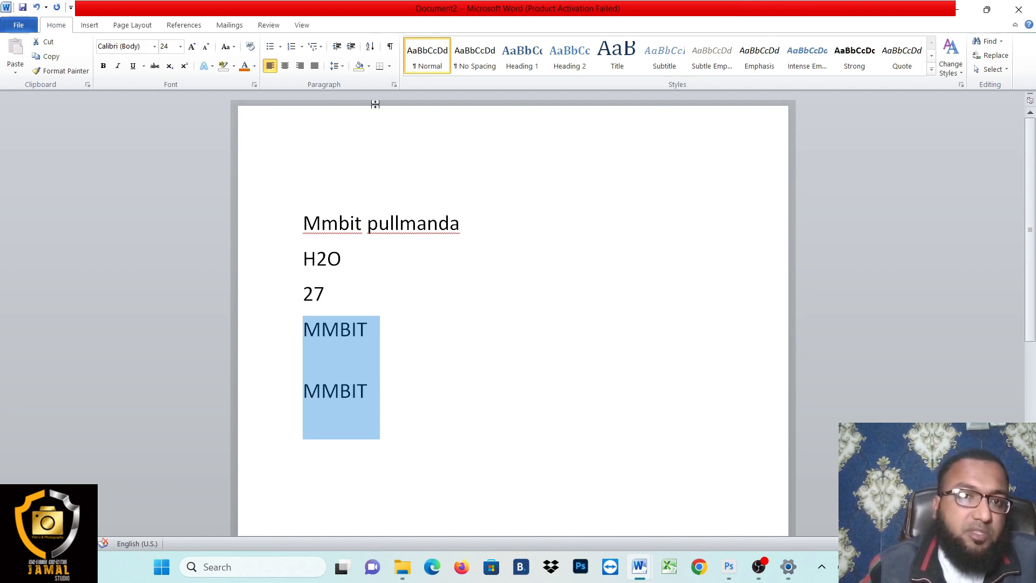
pyautogui.click(334, 66)
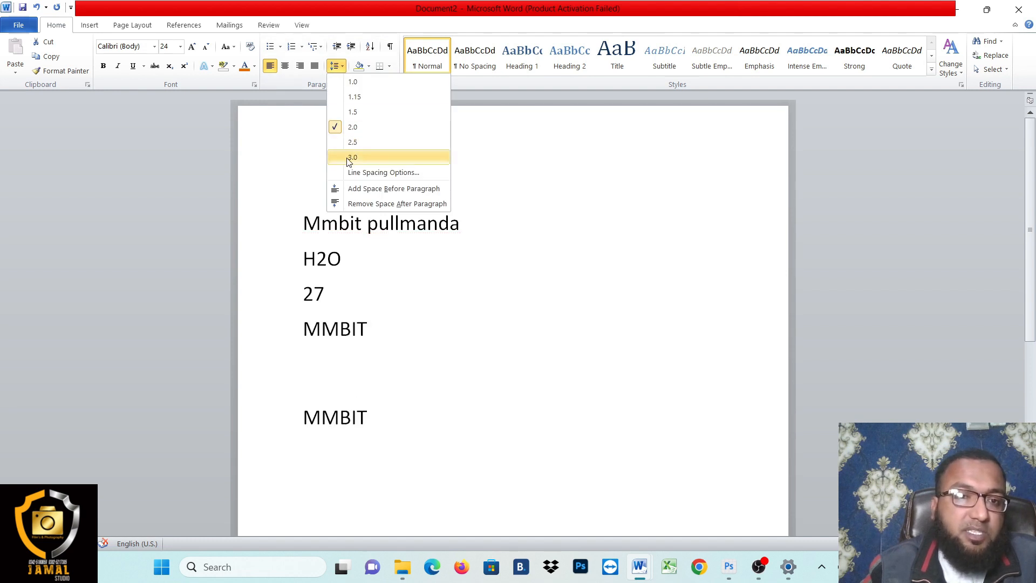
pyautogui.click(347, 86)
pyautogui.click(514, 486)
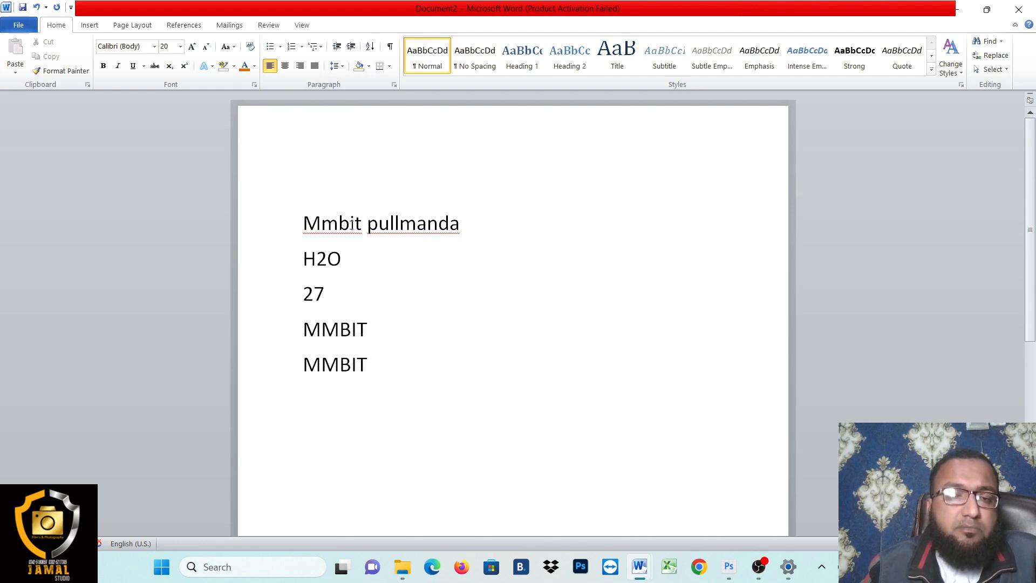
# - Shade the "Mmbit pullmanda" paragraph with the aqua theme color and highlight the "H2O" text in yellow
pyautogui.click(369, 66)
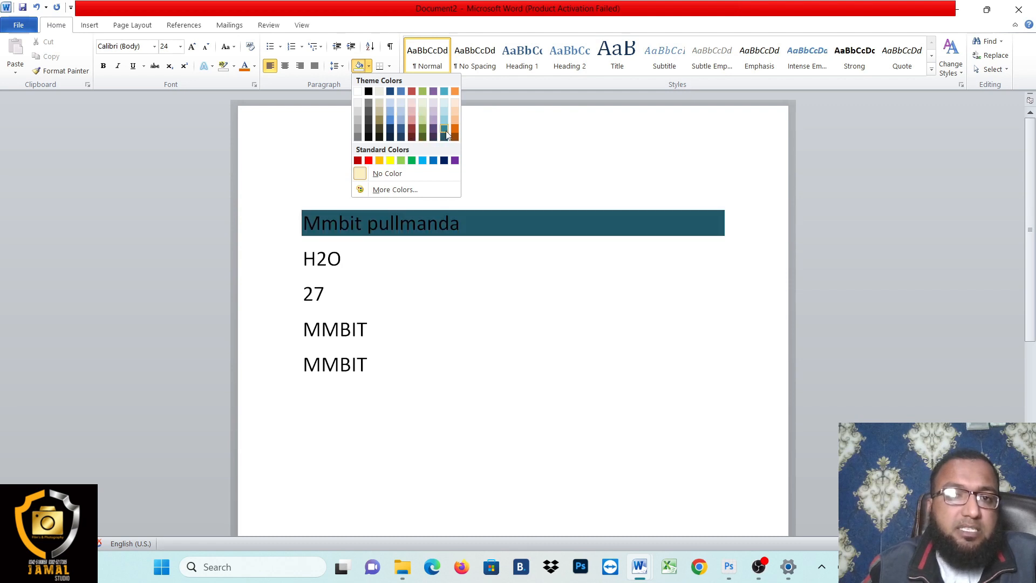
pyautogui.click(442, 92)
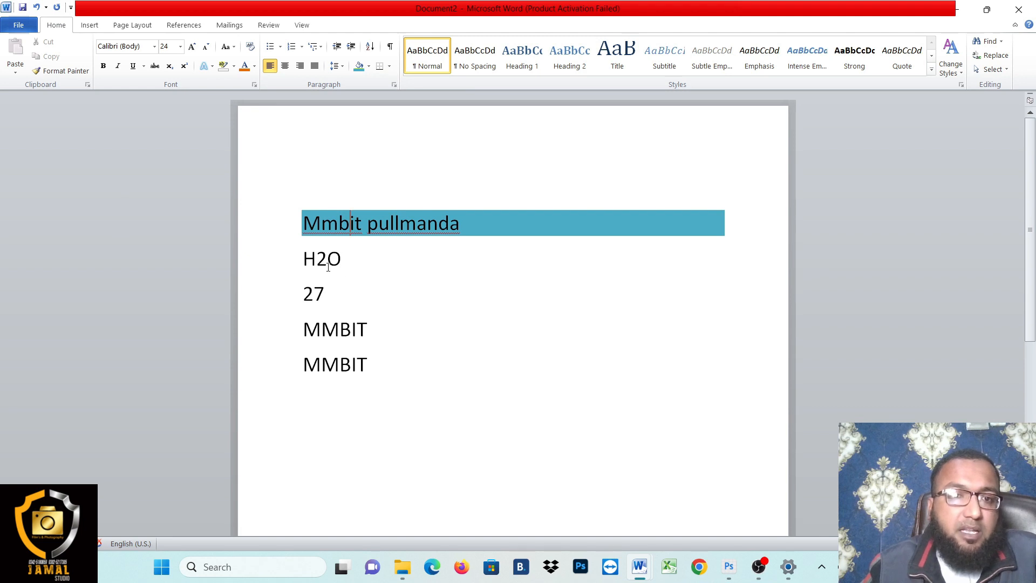
pyautogui.click(232, 67)
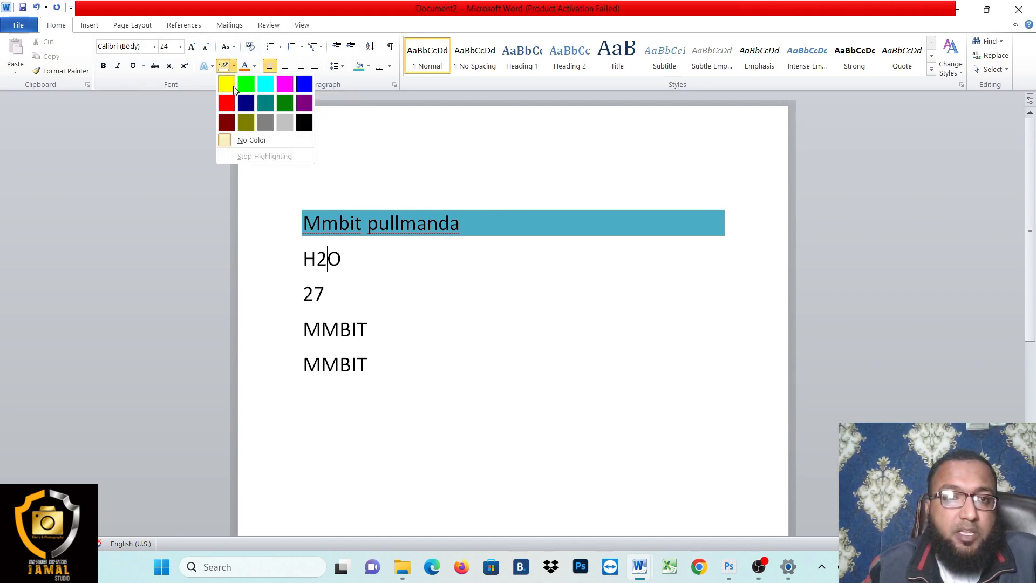
pyautogui.click(320, 268)
pyautogui.doubleClick(321, 267)
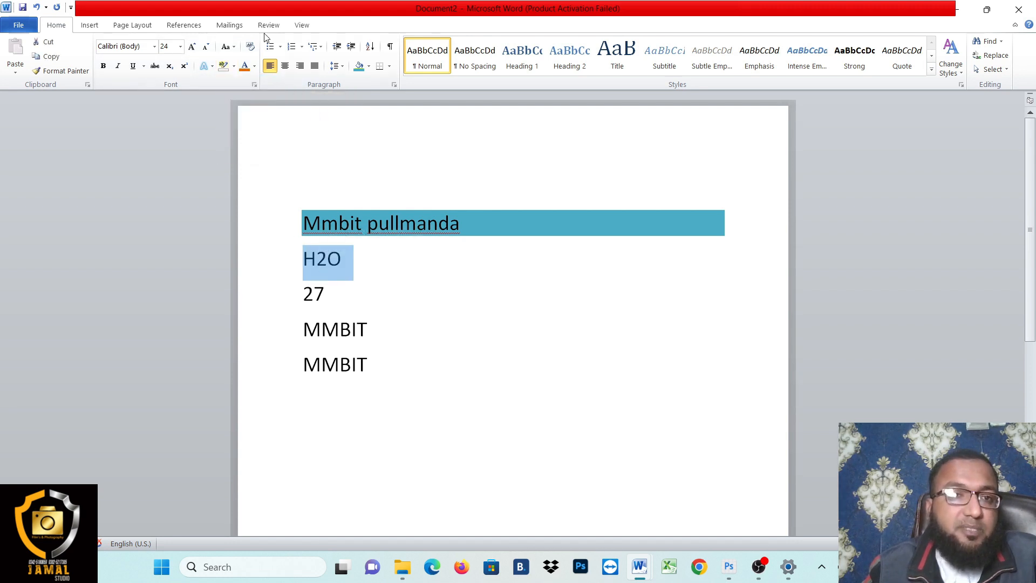
pyautogui.click(233, 65)
pyautogui.click(225, 86)
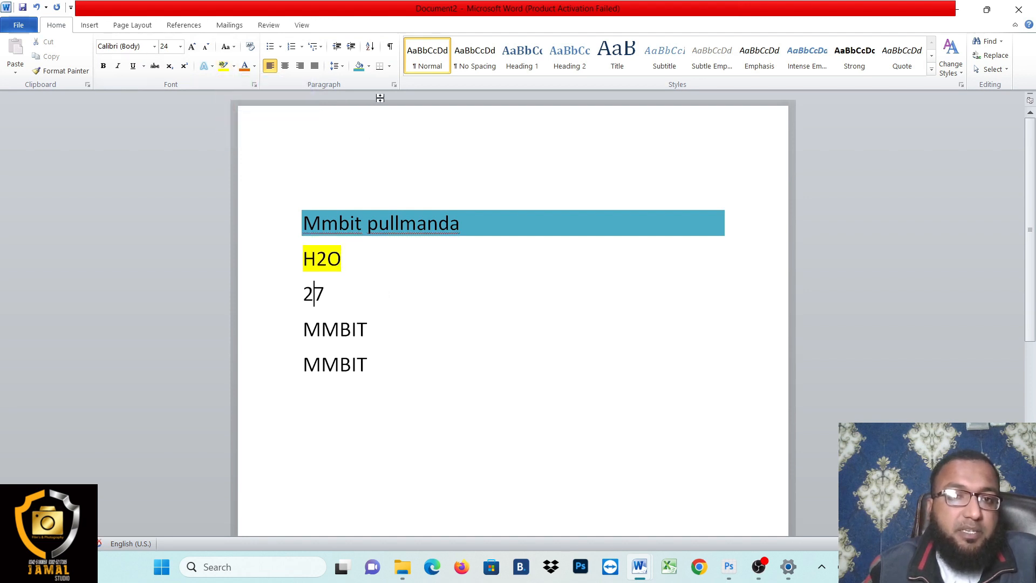
# - Shade the "27" paragraph with a light orange theme color
pyautogui.click(368, 69)
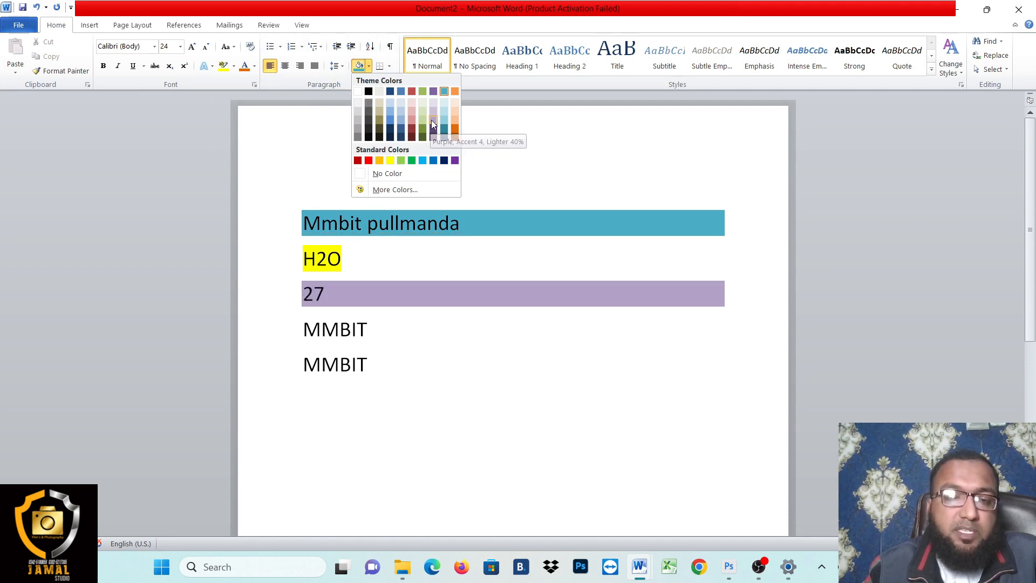
pyautogui.click(456, 110)
pyautogui.click(414, 298)
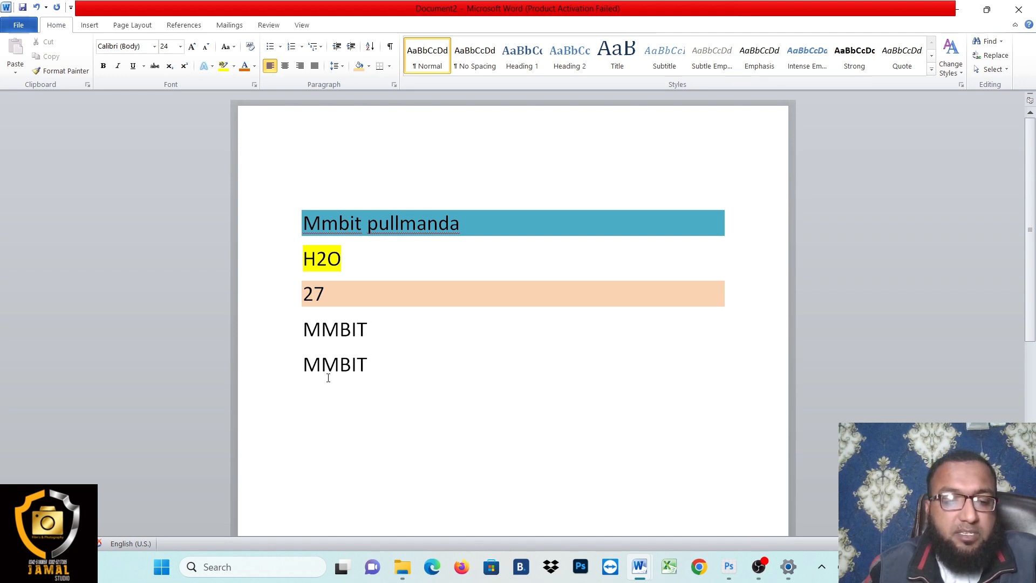
# - Undo the orange shading, the yellow highlight and the aqua shading
pyautogui.hotkey('ctrl', 'z')
pyautogui.hotkey('ctrl', 'z')
pyautogui.hotkey('ctrl', 'z')
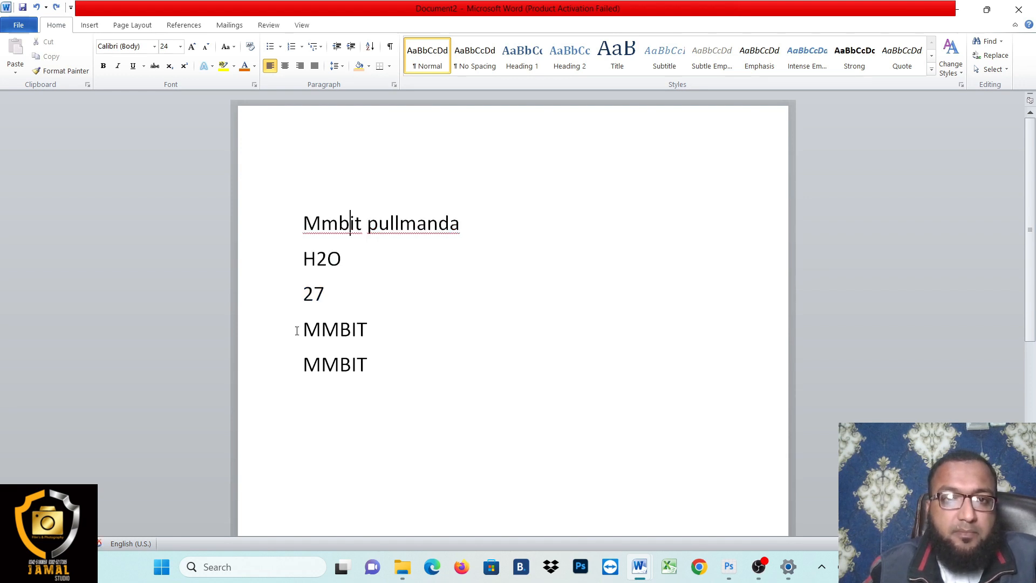
# - Apply all borders to the five text lines from "Mmbit pullmanda" to the last "MMBIT"
pyautogui.click(410, 202)
pyautogui.moveTo(305, 222); pyautogui.dragTo(392, 365)
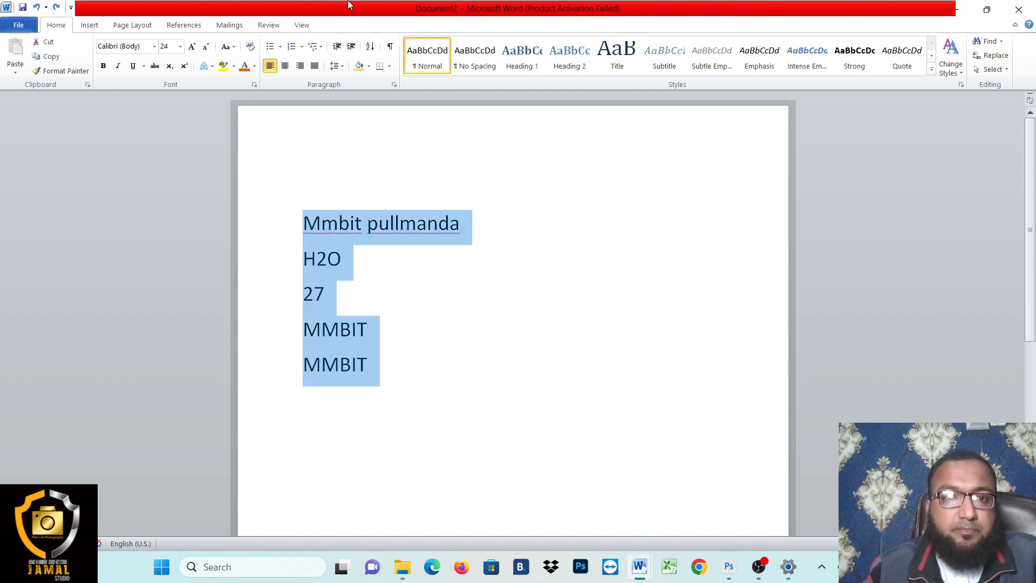
pyautogui.click(390, 69)
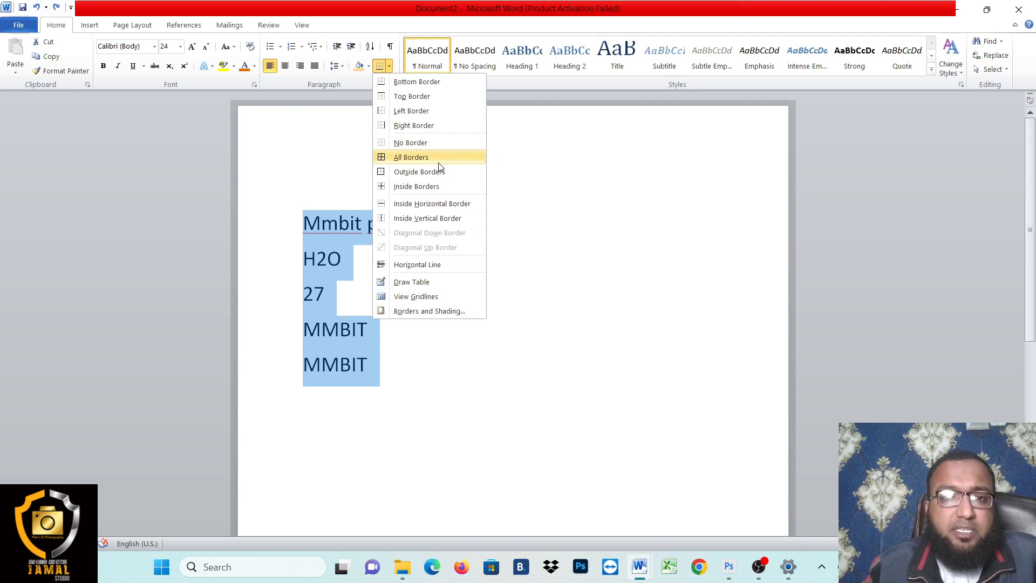
pyautogui.click(402, 159)
pyautogui.click(412, 396)
# - Set up a Box border with the diagonally striped line style for the five bordered lines in Borders and Shading
pyautogui.moveTo(326, 222); pyautogui.dragTo(378, 394)
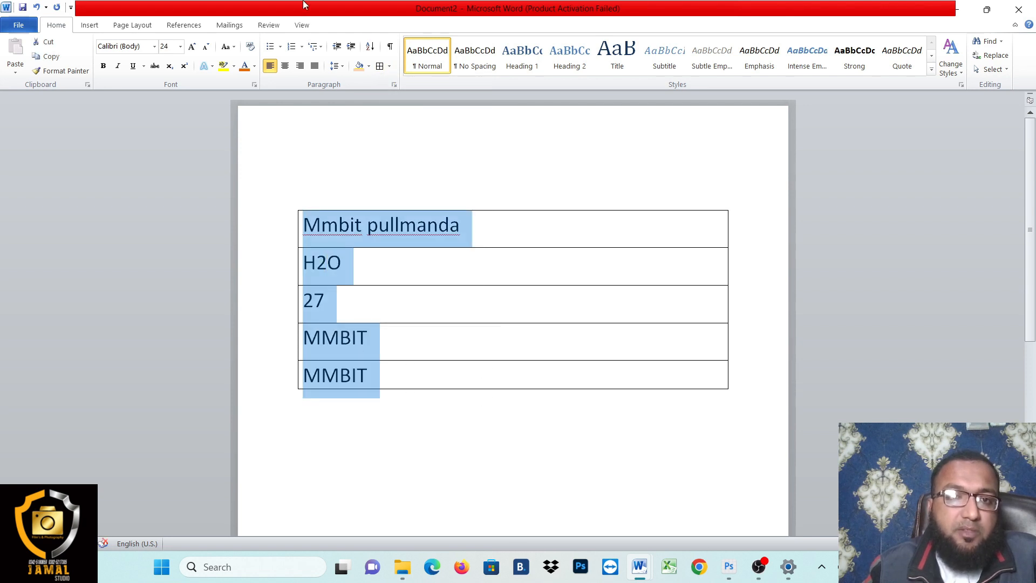
pyautogui.click(389, 68)
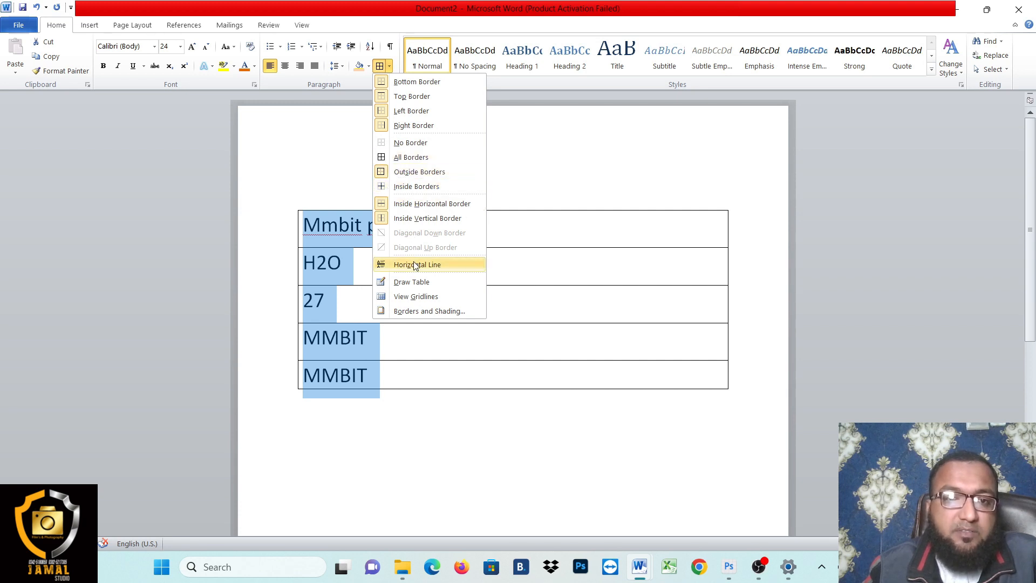
pyautogui.click(416, 312)
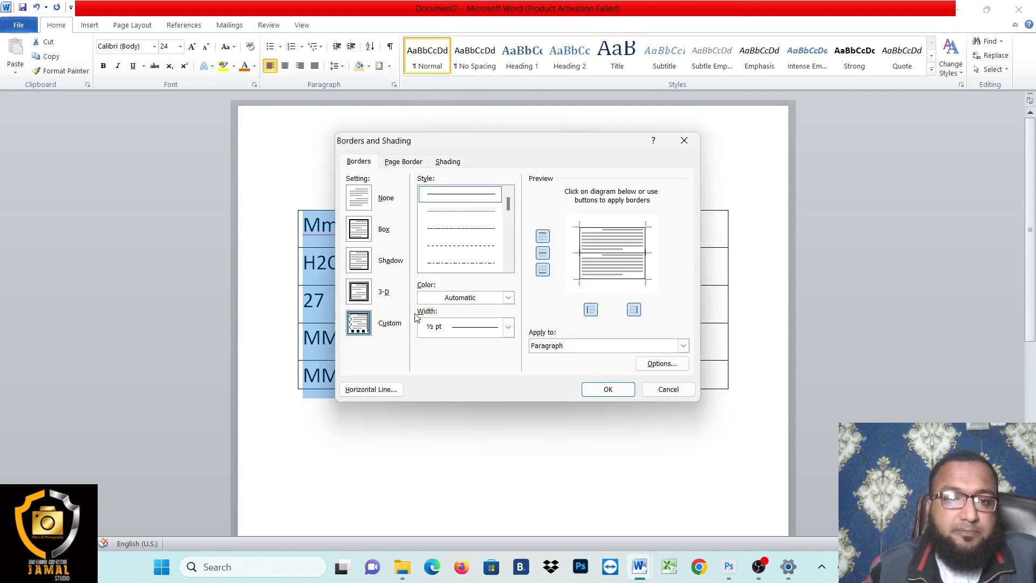
pyautogui.click(384, 228)
pyautogui.scroll(-2, 511, 243)
pyautogui.click(485, 263)
pyautogui.scroll(-2, 507, 253)
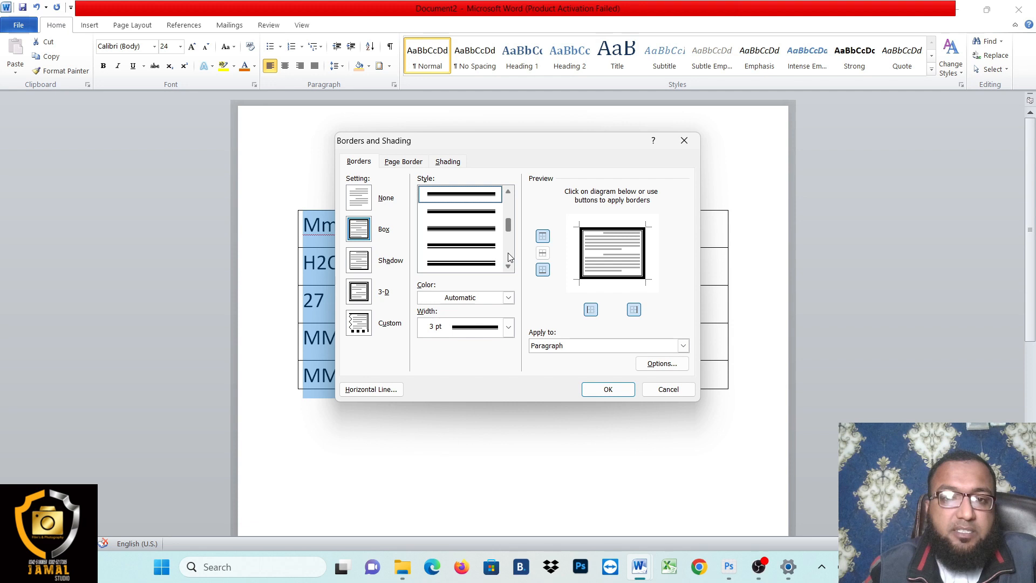
pyautogui.click(480, 265)
pyautogui.click(509, 266)
pyautogui.click(509, 267)
pyautogui.click(509, 266)
pyautogui.click(508, 266)
pyautogui.click(509, 267)
pyautogui.click(509, 267)
pyautogui.moveTo(470, 144); pyautogui.dragTo(602, 164)
pyautogui.click(613, 283)
# - Color the striped box border standard red and apply it to the selected paragraphs
pyautogui.click(640, 347)
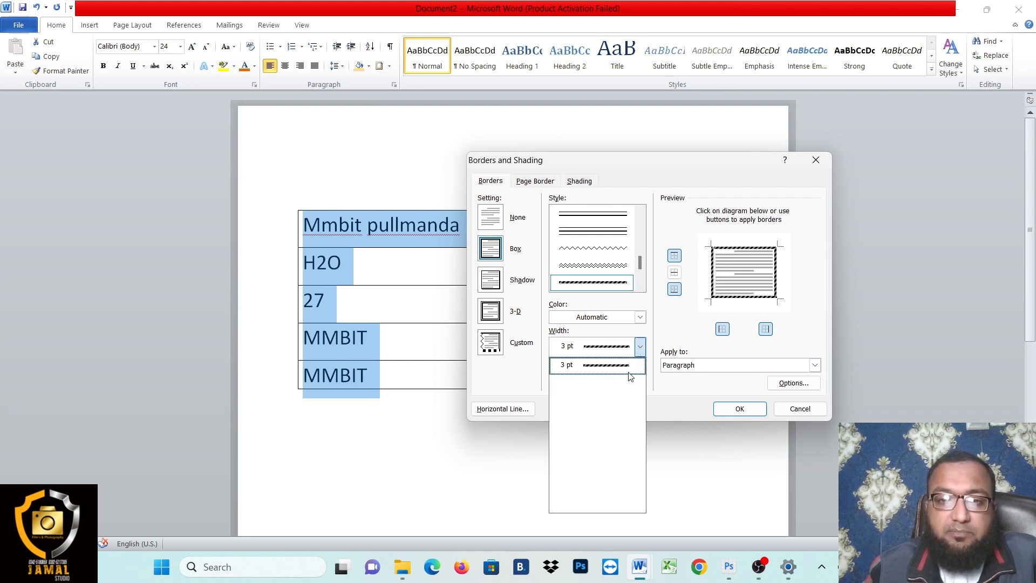
pyautogui.click(640, 318)
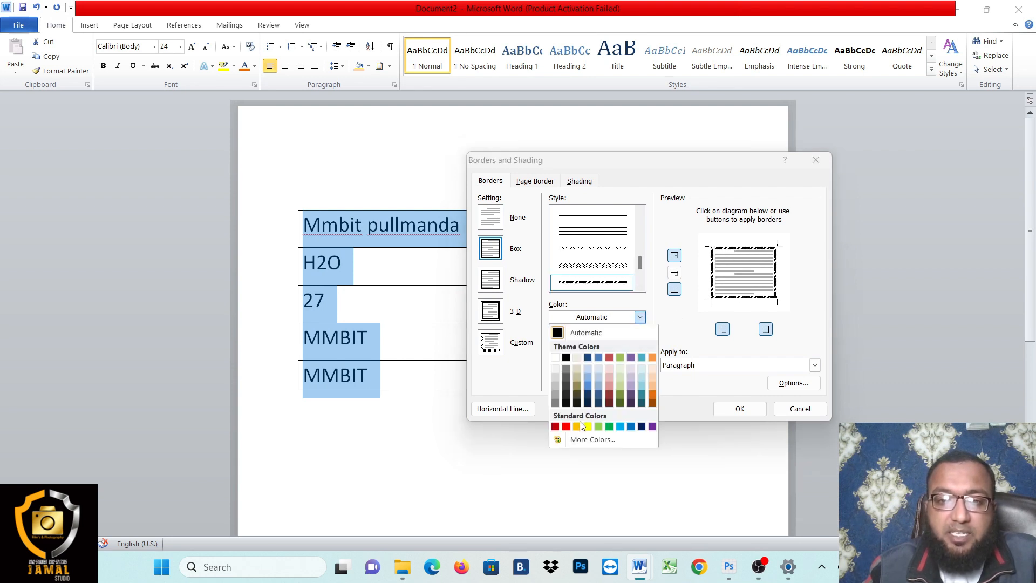
pyautogui.click(567, 426)
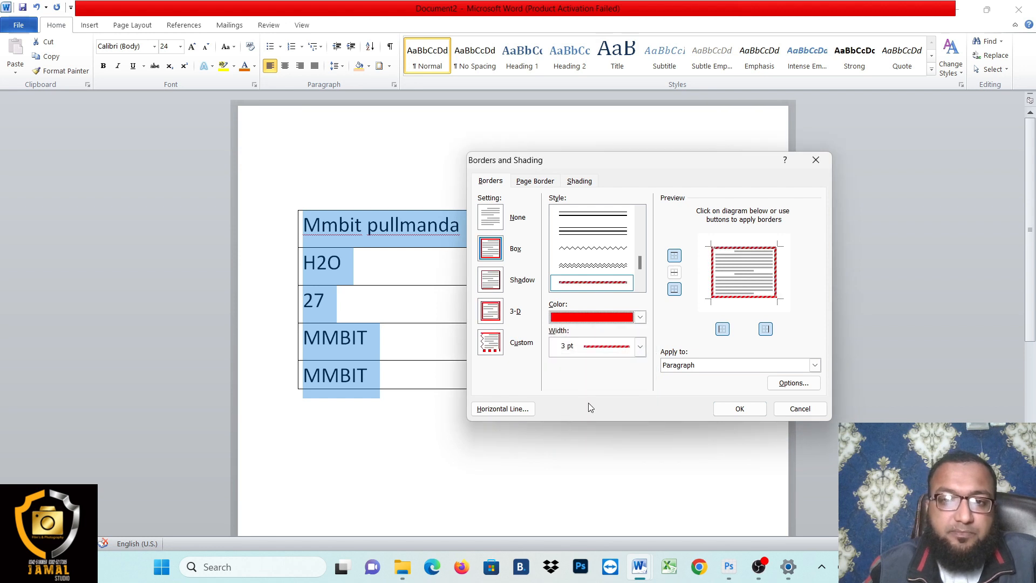
pyautogui.click(738, 408)
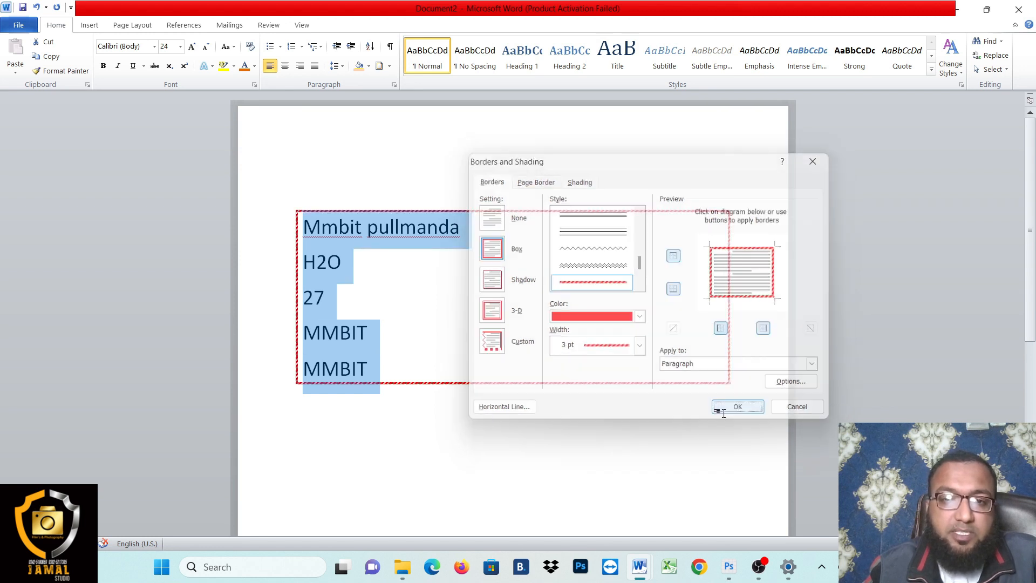
pyautogui.click(608, 430)
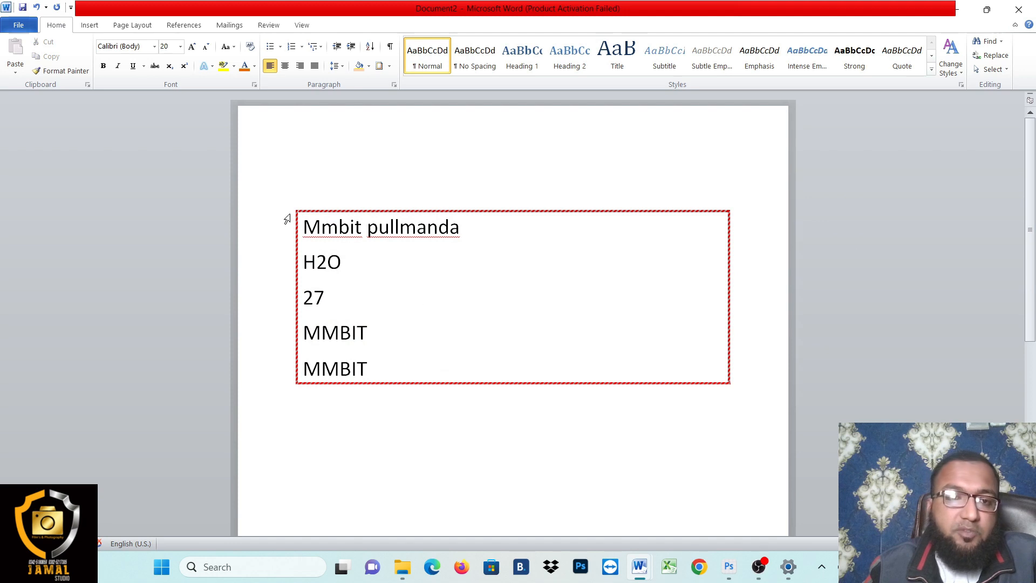
# - Apply all borders to the five lines inside the red striped box and deselect them
pyautogui.moveTo(305, 227); pyautogui.dragTo(414, 363)
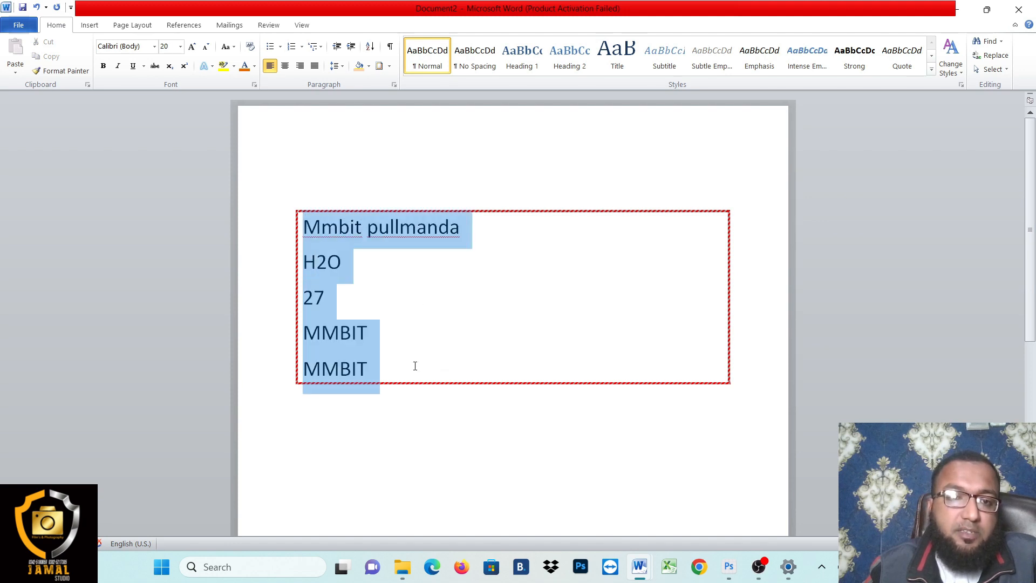
pyautogui.click(390, 69)
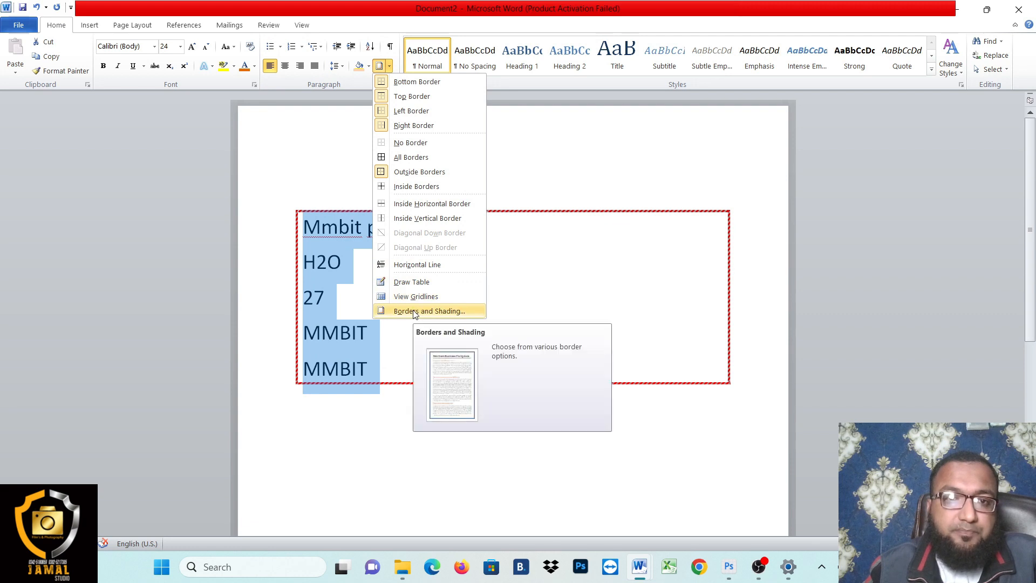
pyautogui.click(411, 157)
pyautogui.click(426, 306)
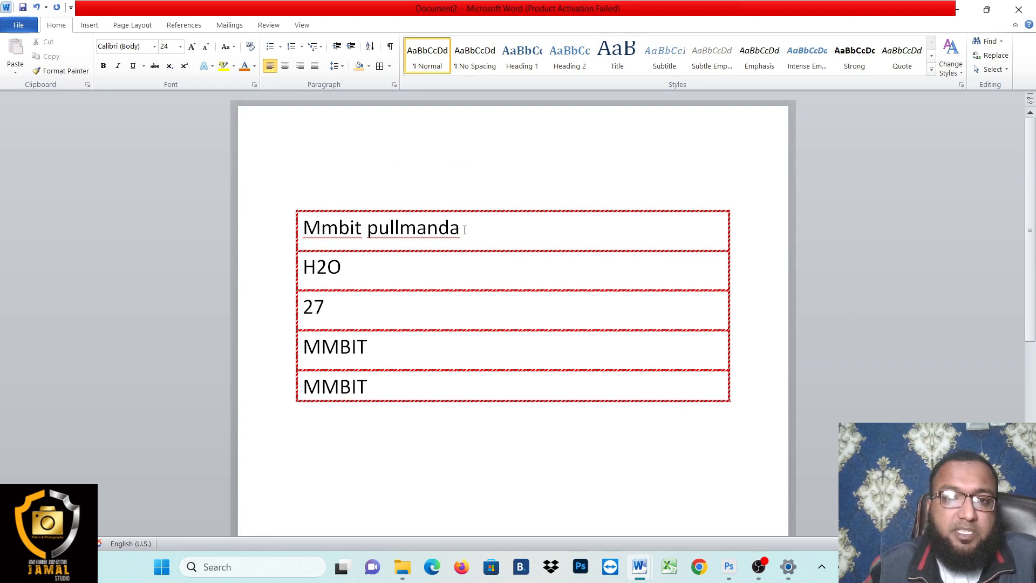
pyautogui.click(508, 229)
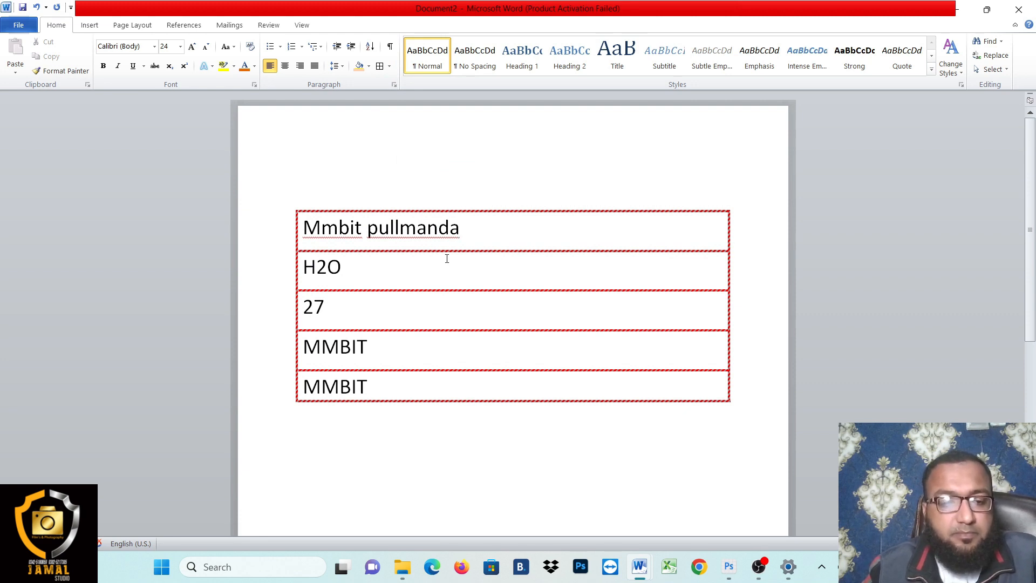
# - Clear all formatting from the entire document and deselect the text
pyautogui.hotkey('ctrl', 'a')
pyautogui.click(250, 46)
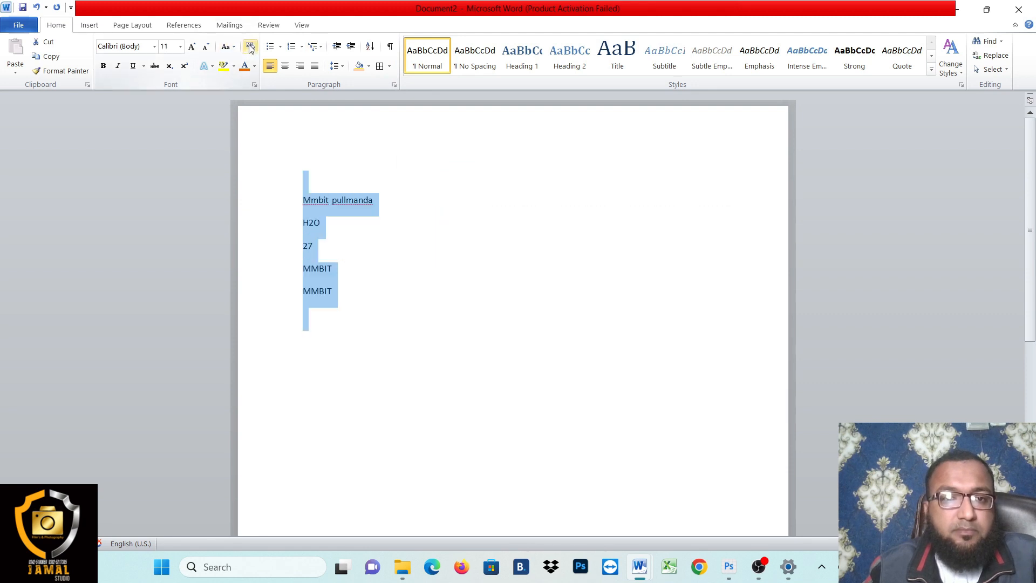
pyautogui.click(387, 270)
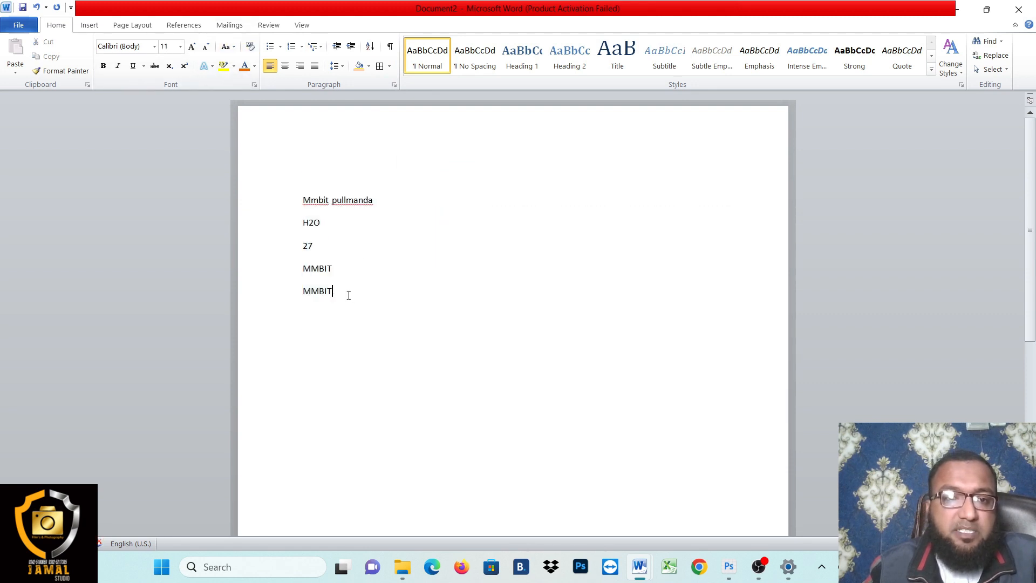
# - Enlarge the five text lines to font size 24
pyautogui.moveTo(349, 295); pyautogui.dragTo(286, 201)
pyautogui.click(192, 46)
pyautogui.click(191, 47)
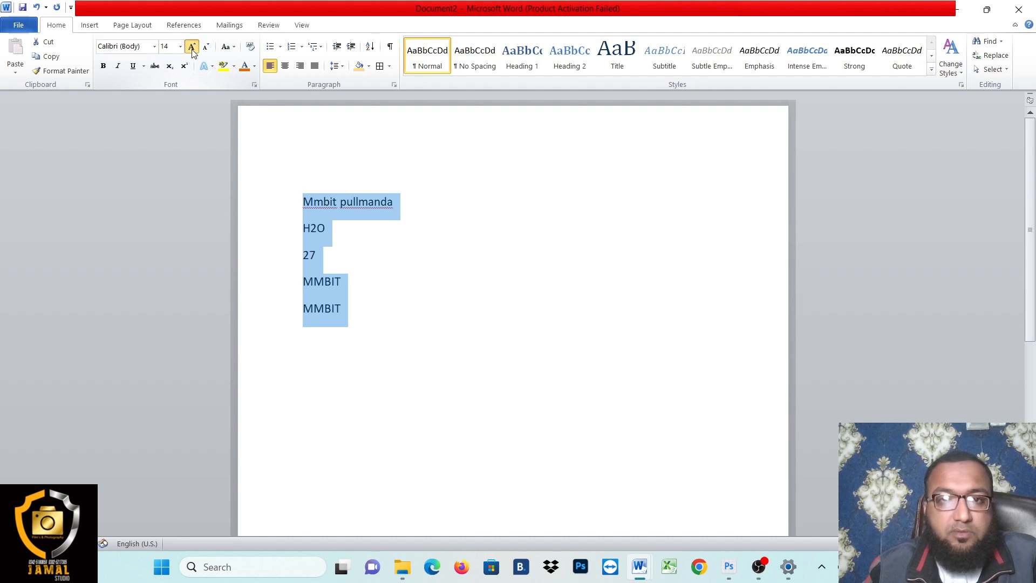
pyautogui.click(192, 47)
pyautogui.click(191, 46)
pyautogui.click(192, 46)
pyautogui.click(192, 46)
pyautogui.click(192, 47)
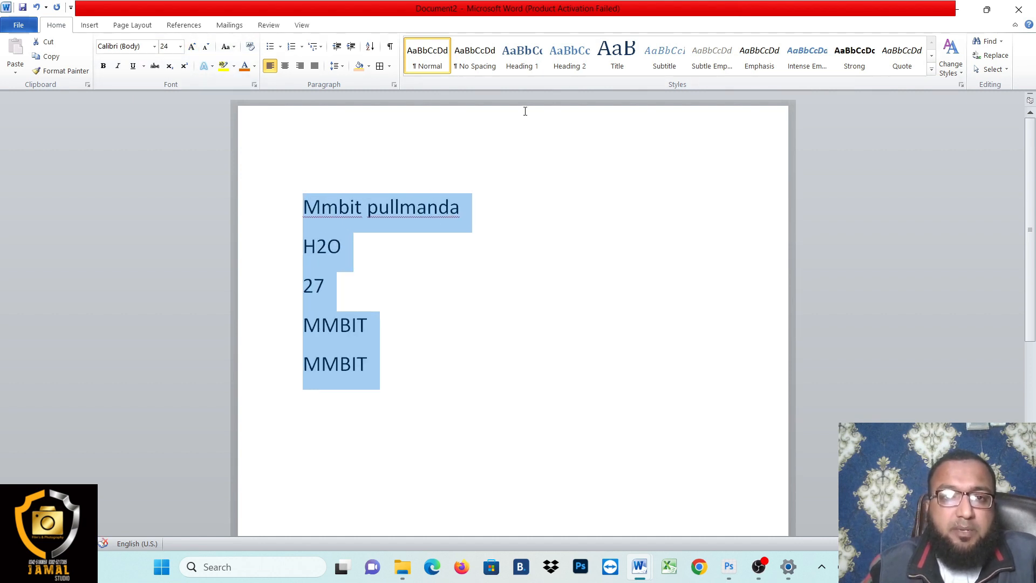
# - Apply the No Spacing style to the five lines and enlarge them to font size 26
pyautogui.click(930, 70)
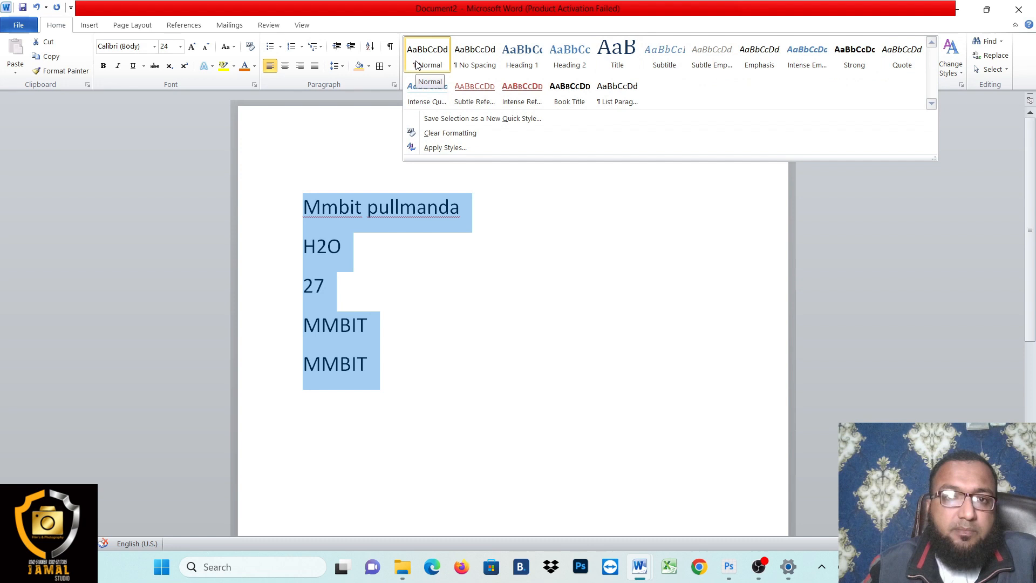
pyautogui.click(467, 61)
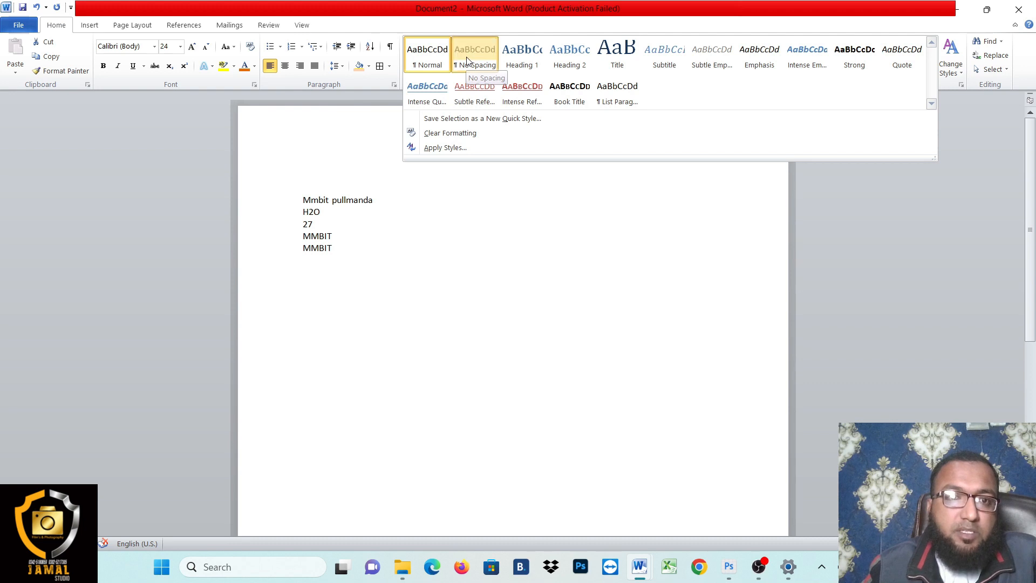
pyautogui.click(192, 46)
pyautogui.click(192, 46)
pyautogui.click(191, 46)
pyautogui.click(192, 47)
pyautogui.click(192, 46)
pyautogui.click(192, 46)
pyautogui.click(191, 46)
pyautogui.click(191, 47)
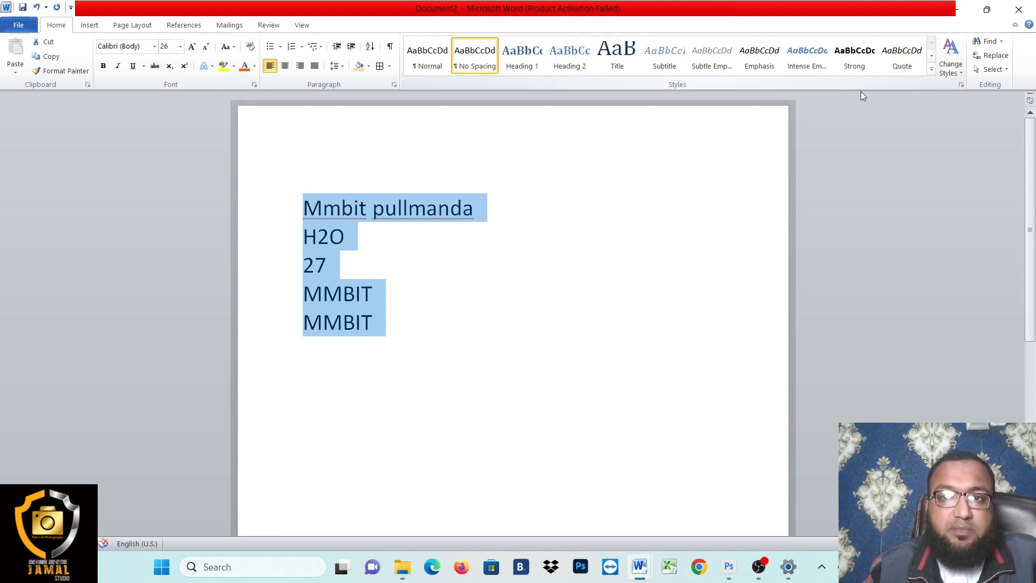
# - Apply the Heading 2 style to the five lines and deselect them
pyautogui.click(931, 69)
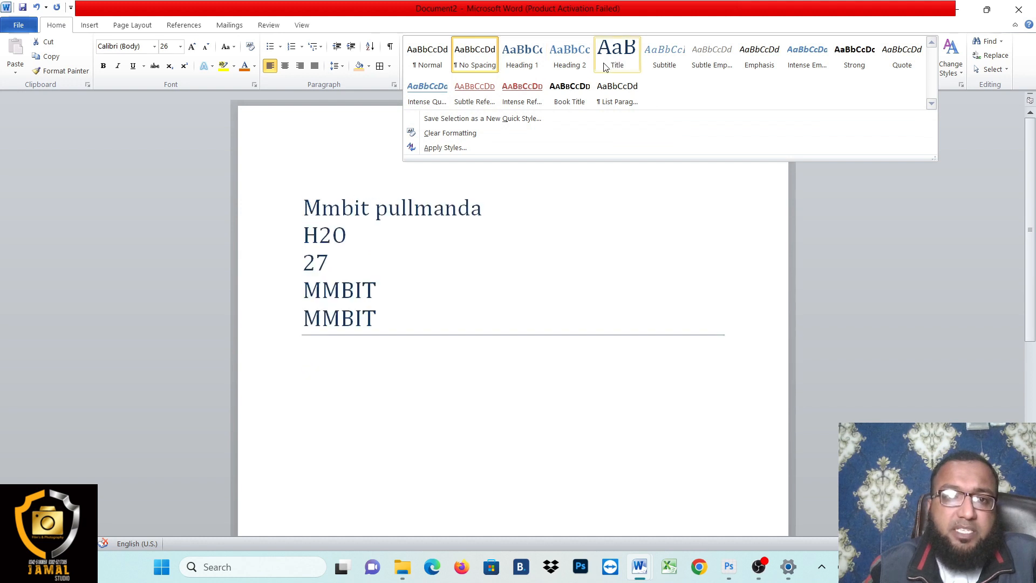
pyautogui.click(571, 58)
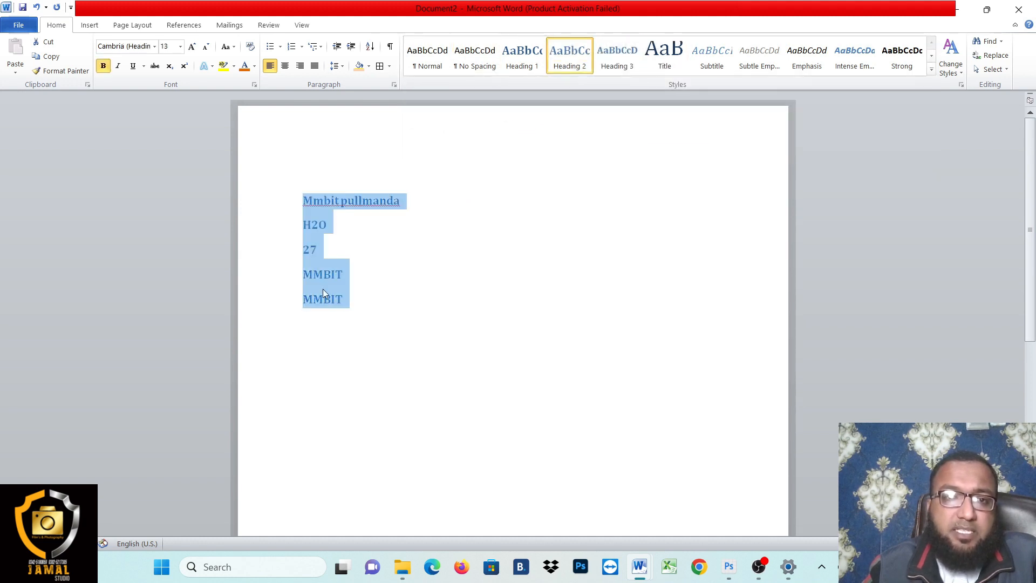
pyautogui.click(410, 290)
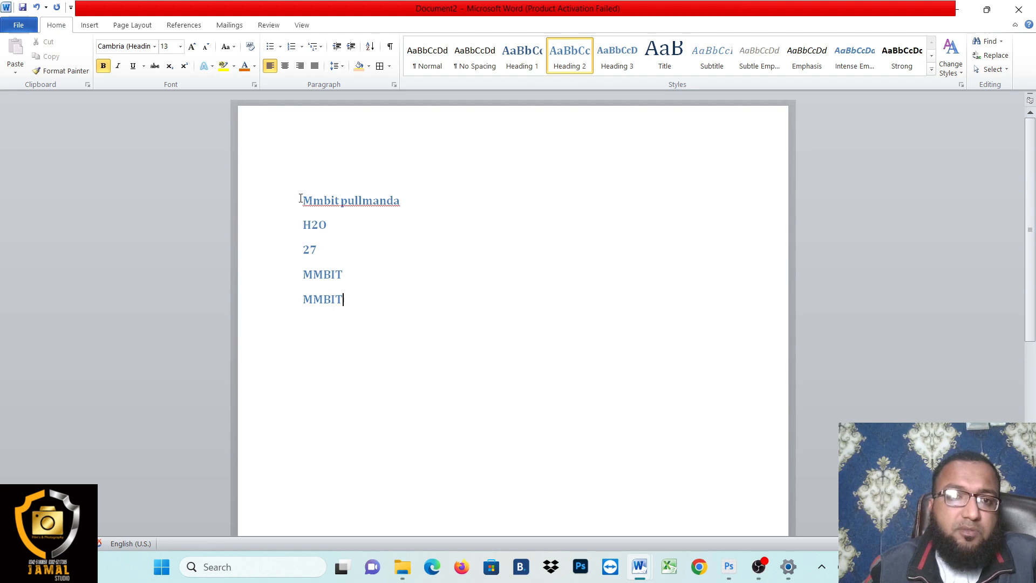
# - Select the five heading lines and change the style colors to the built-in Concourse set
pyautogui.moveTo(301, 198); pyautogui.dragTo(393, 290)
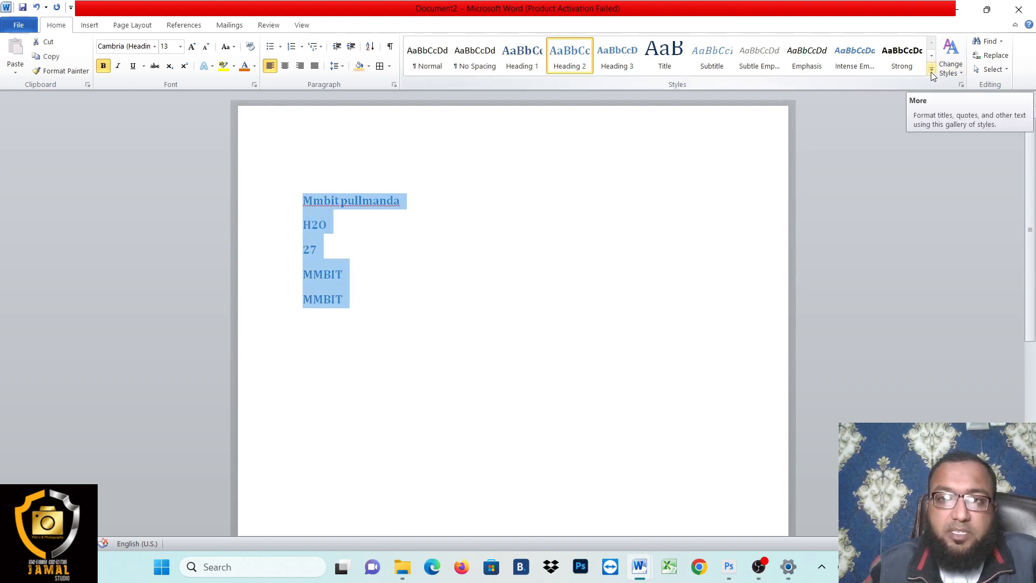
pyautogui.click(951, 64)
pyautogui.moveTo(959, 89)
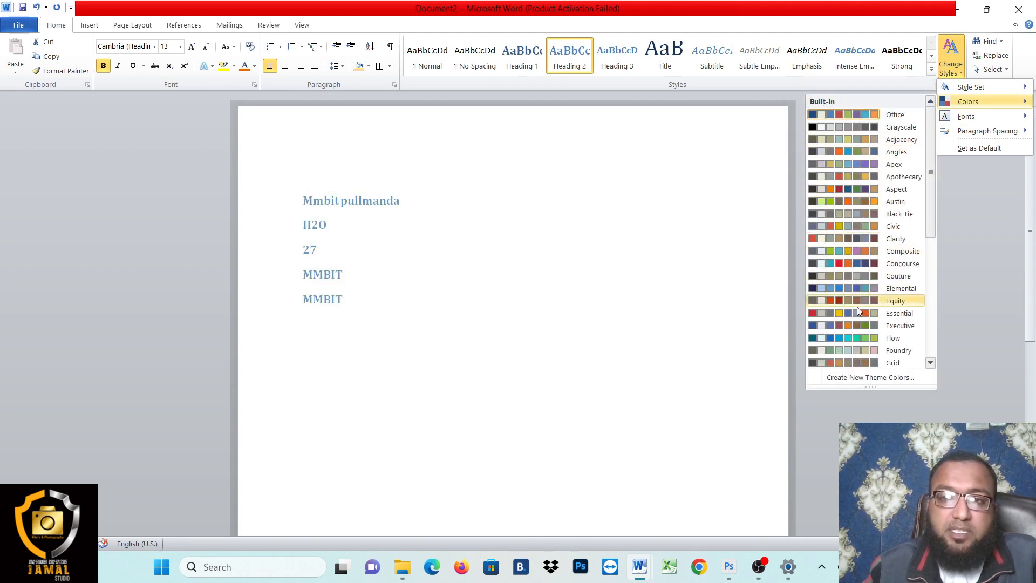
pyautogui.click(839, 263)
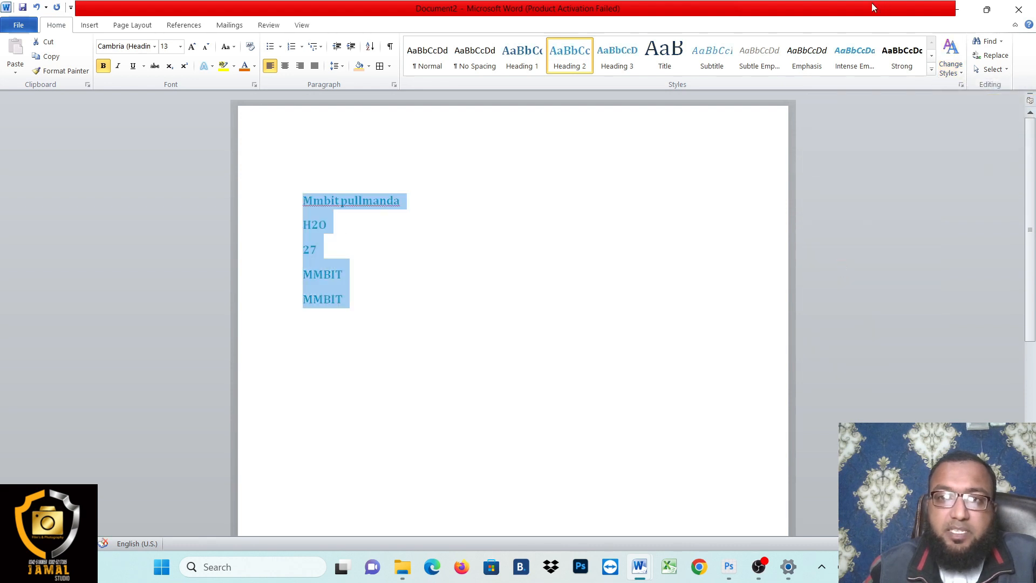
# - Clear the formatting of the five lines through the style gallery and deselect them
pyautogui.click(951, 67)
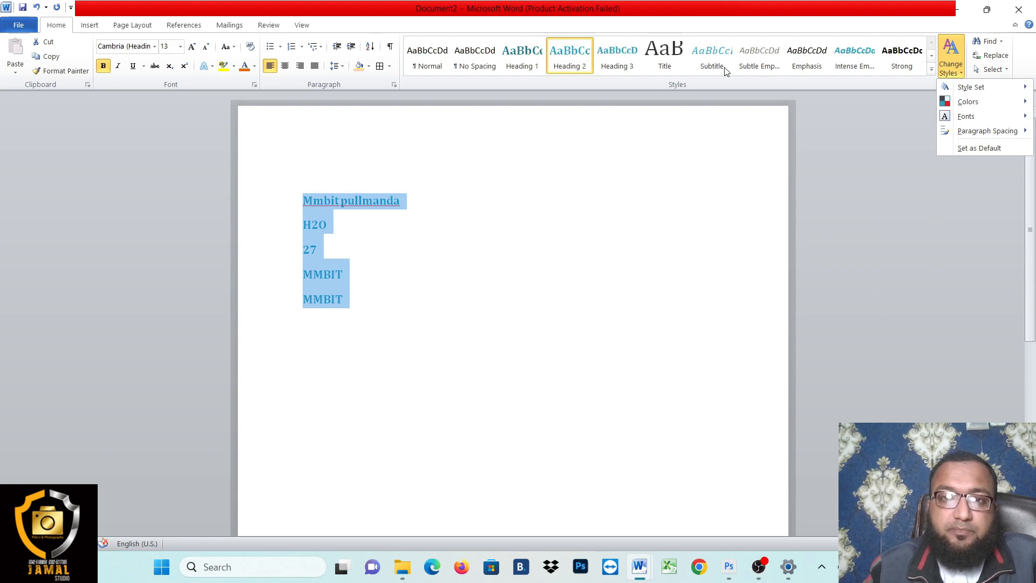
pyautogui.click(931, 71)
pyautogui.click(509, 132)
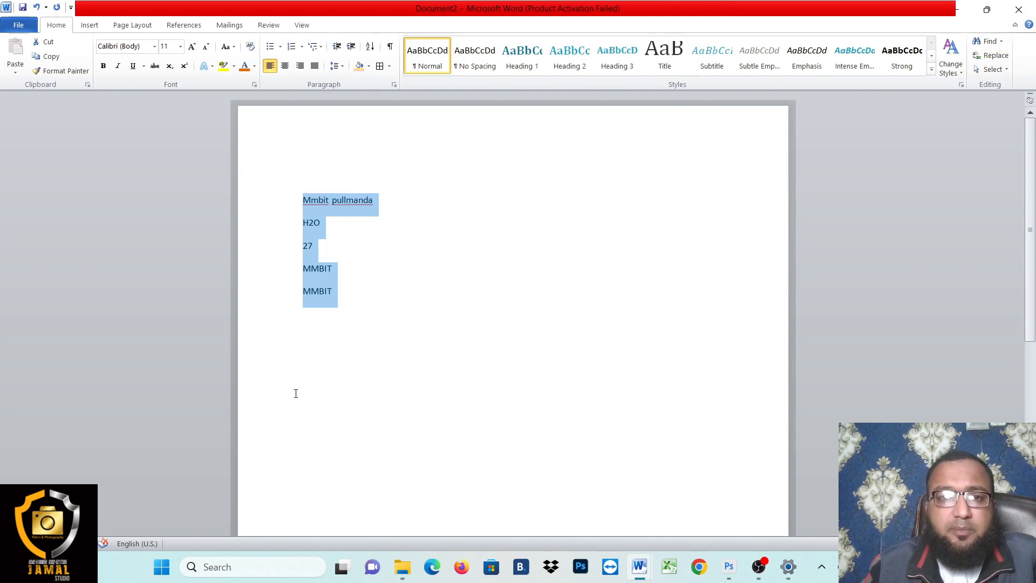
pyautogui.click(281, 355)
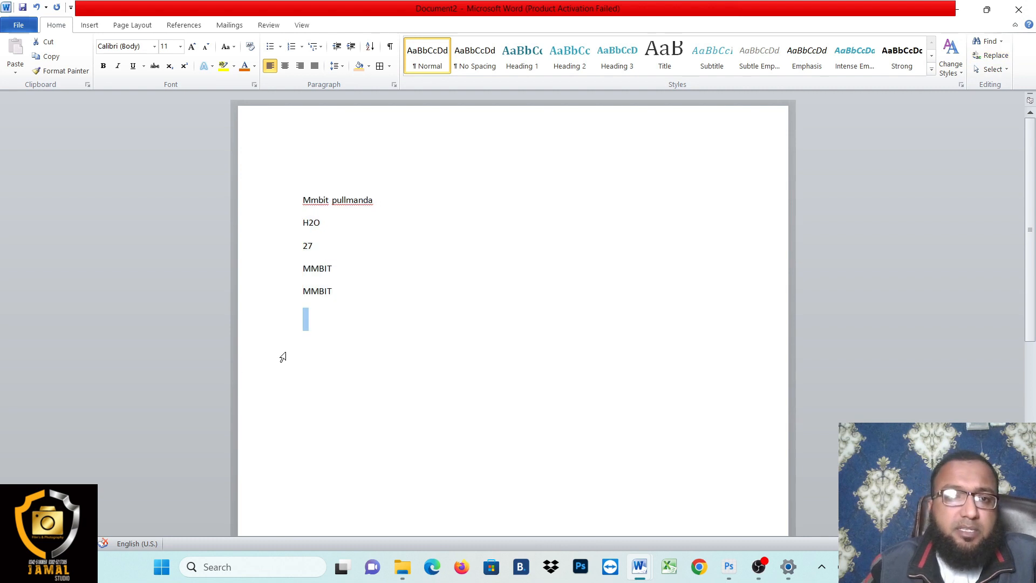
# - Find "MMBIT" in the document and check the highlighted matches
pyautogui.click(986, 44)
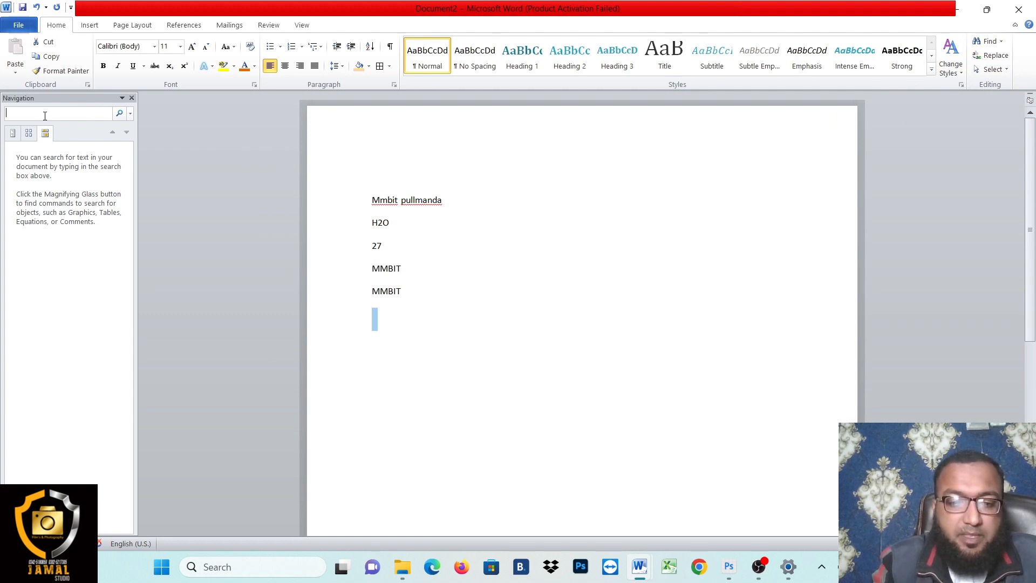
pyautogui.write('MMBIT')
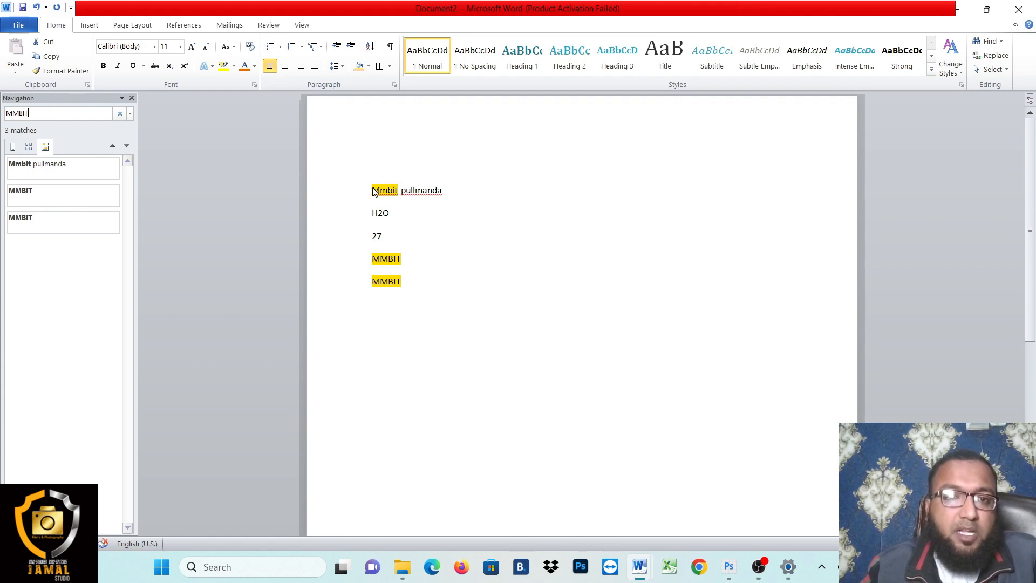
pyautogui.moveTo(403, 284); pyautogui.dragTo(372, 259)
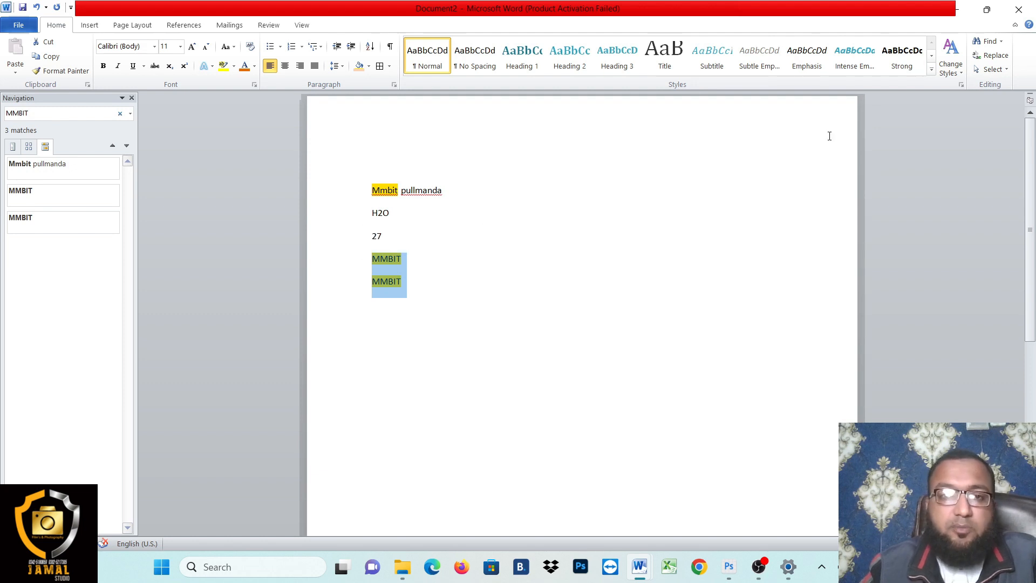
pyautogui.click(461, 368)
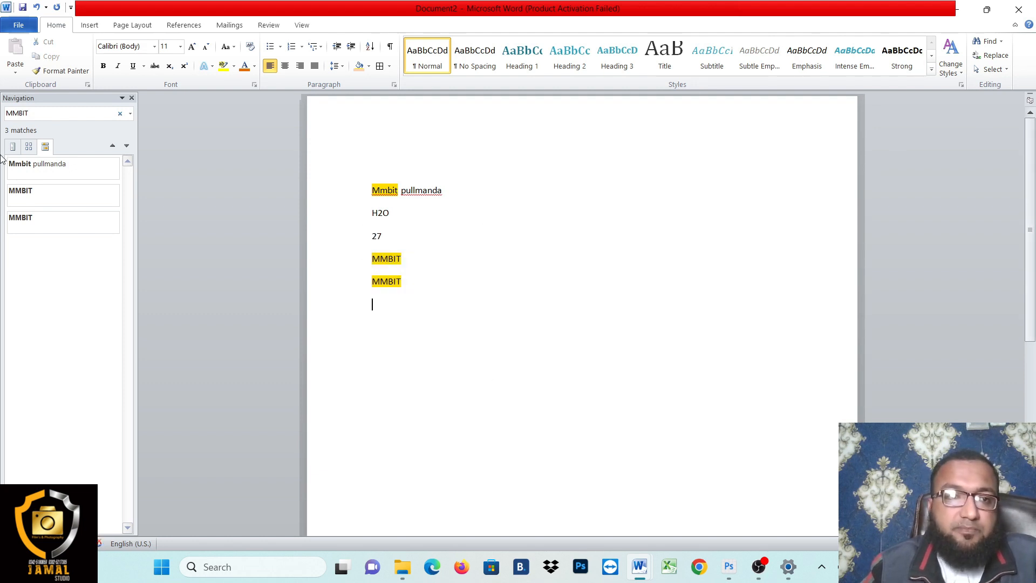
# - Close the search results pane and replace "H2O" with "CO2" in the second line, closing the replacement dialog
pyautogui.click(133, 98)
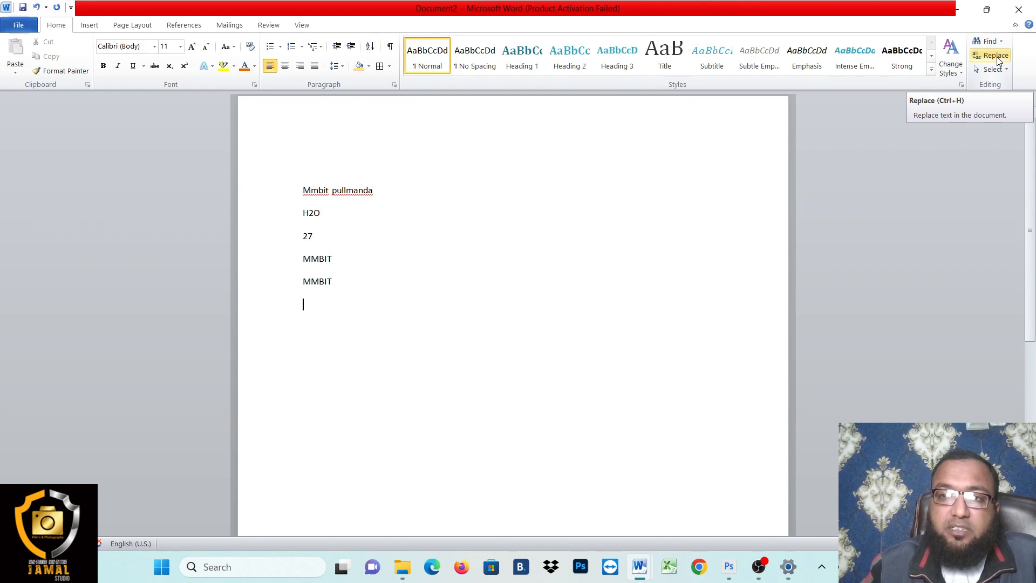
pyautogui.click(992, 60)
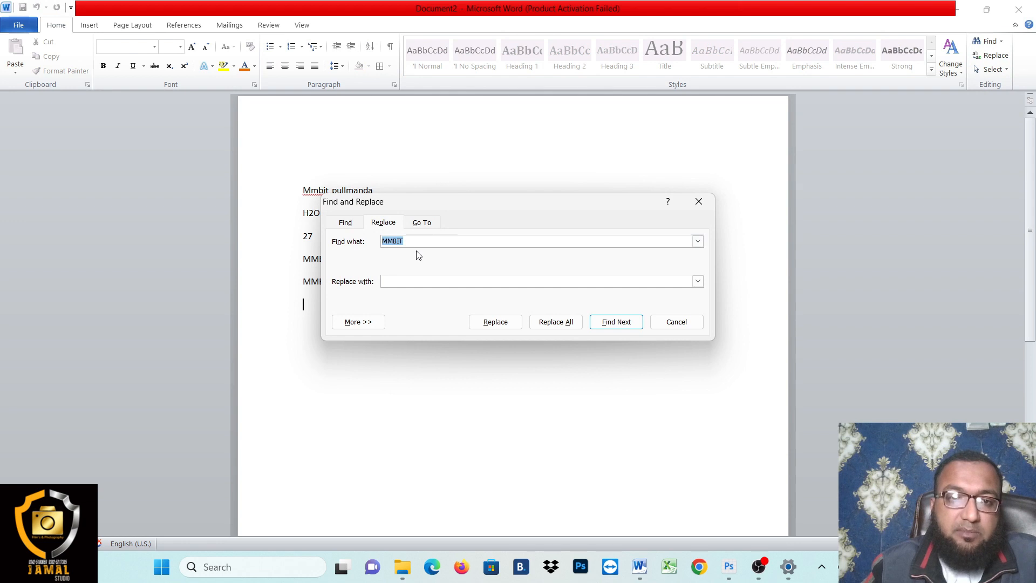
pyautogui.press('BackSpace')
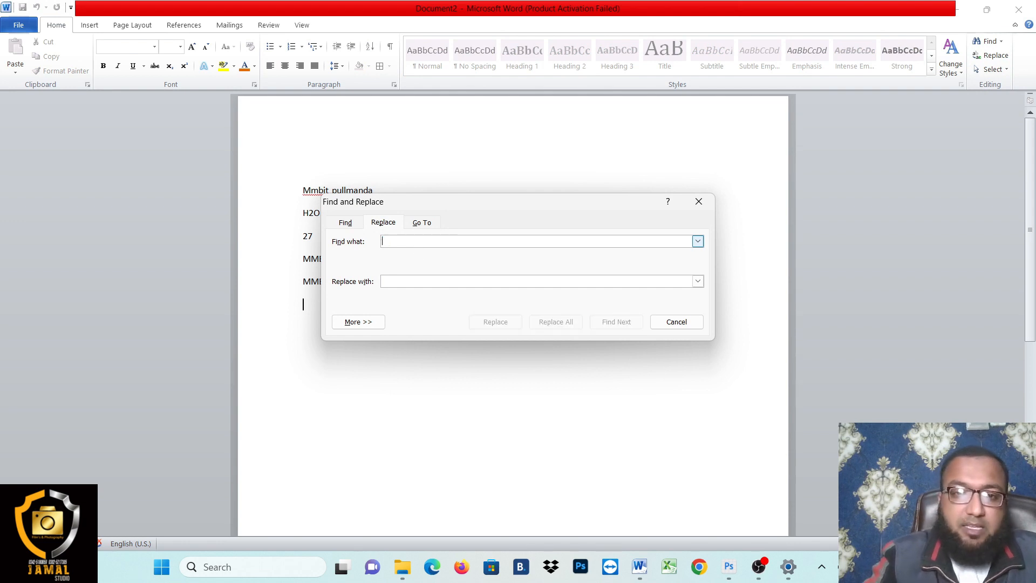
pyautogui.write('H')
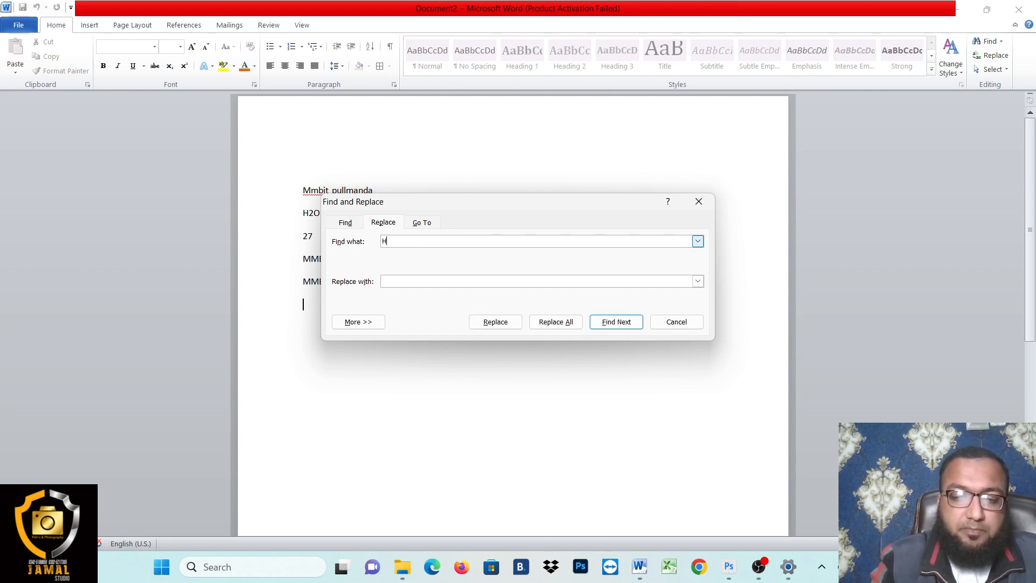
pyautogui.write('2O')
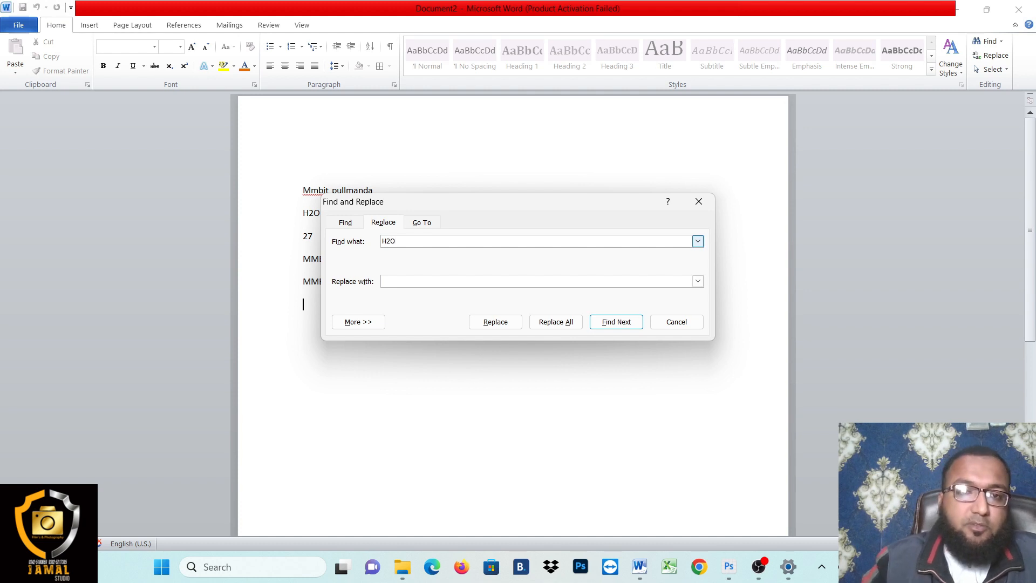
pyautogui.click(418, 279)
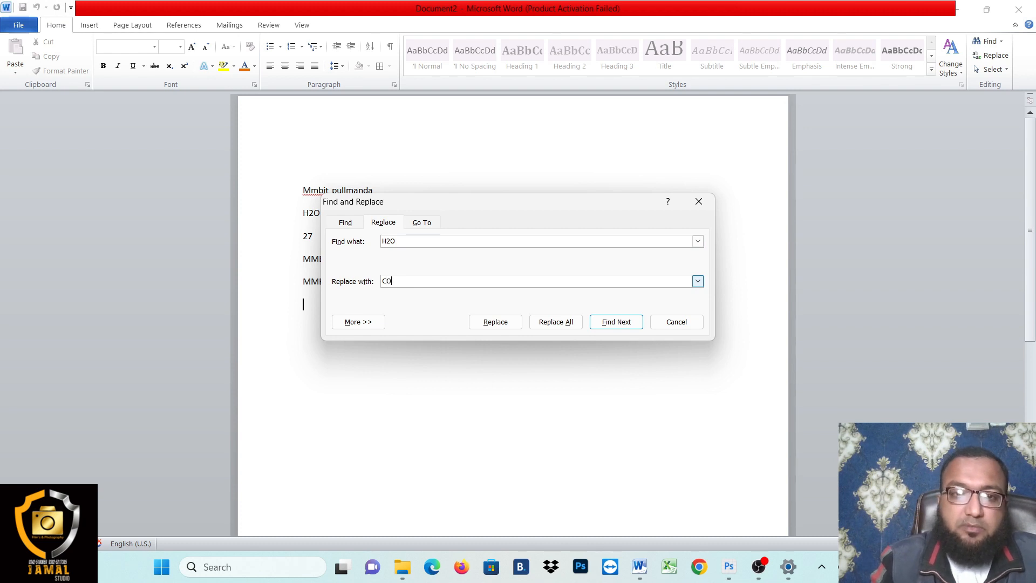
pyautogui.click(608, 324)
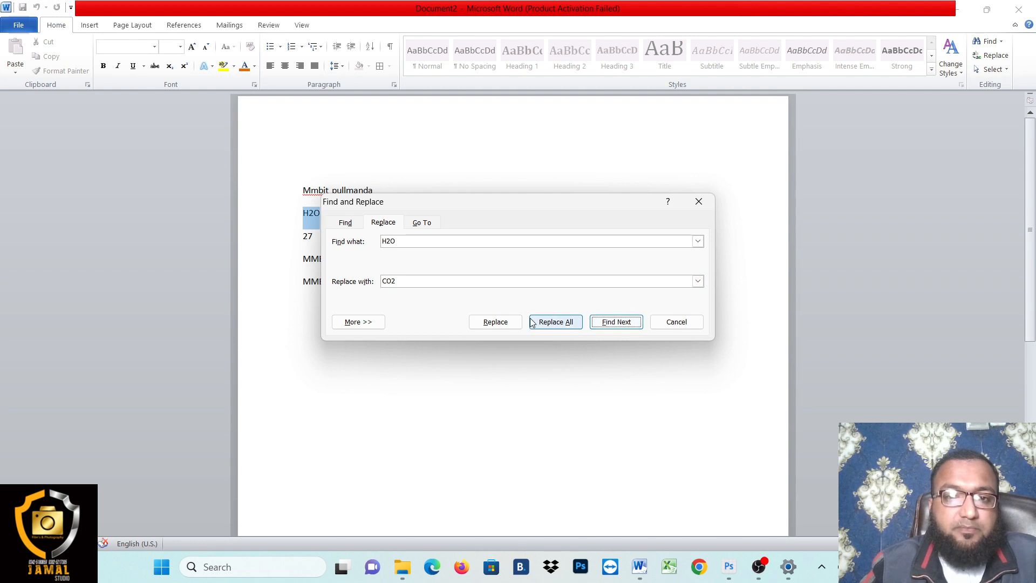
pyautogui.click(500, 322)
pyautogui.click(496, 316)
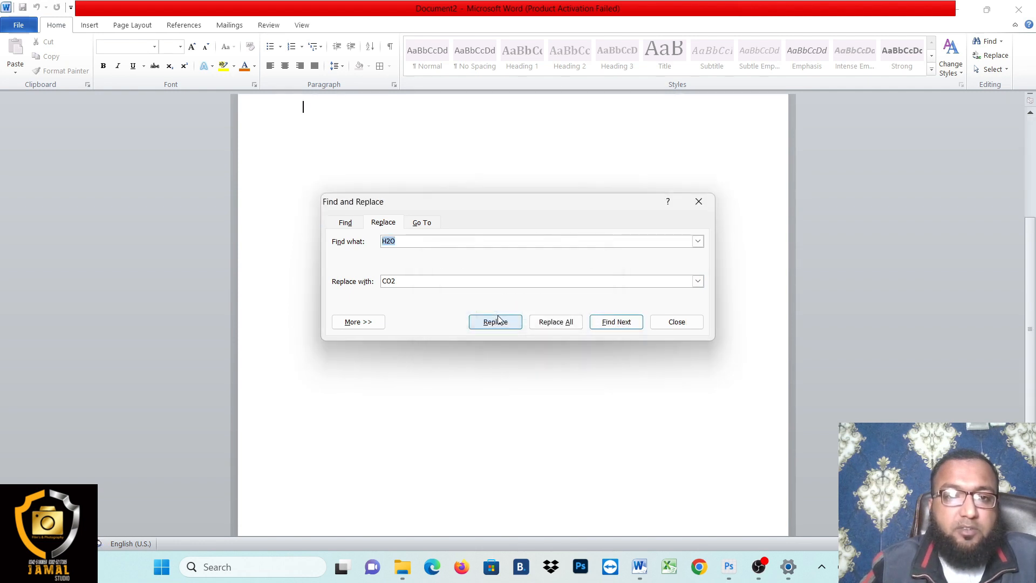
pyautogui.click(675, 323)
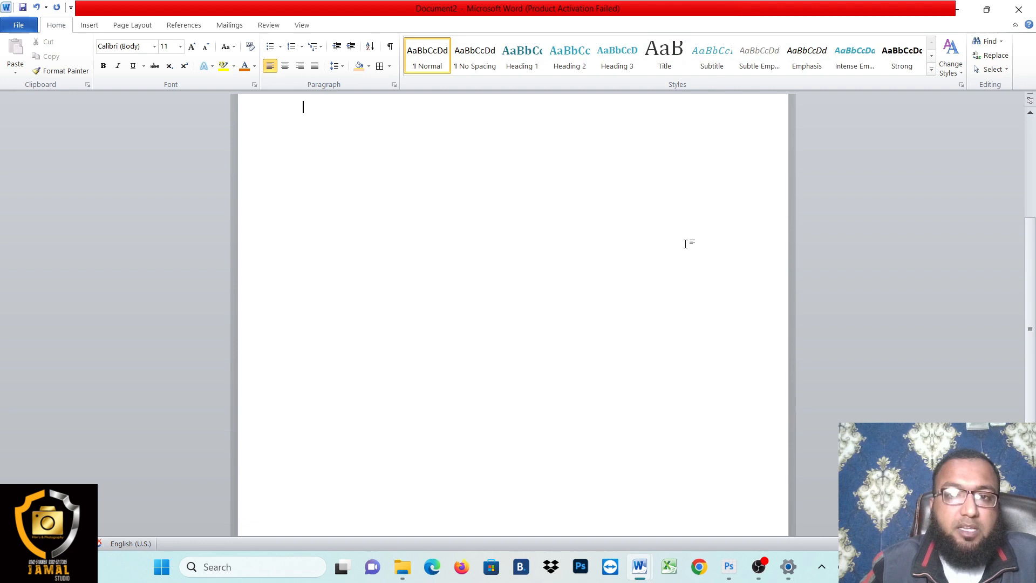
# - Select the CO2 line and reopen the Find and Replace dialog
pyautogui.tripleClick(318, 224)
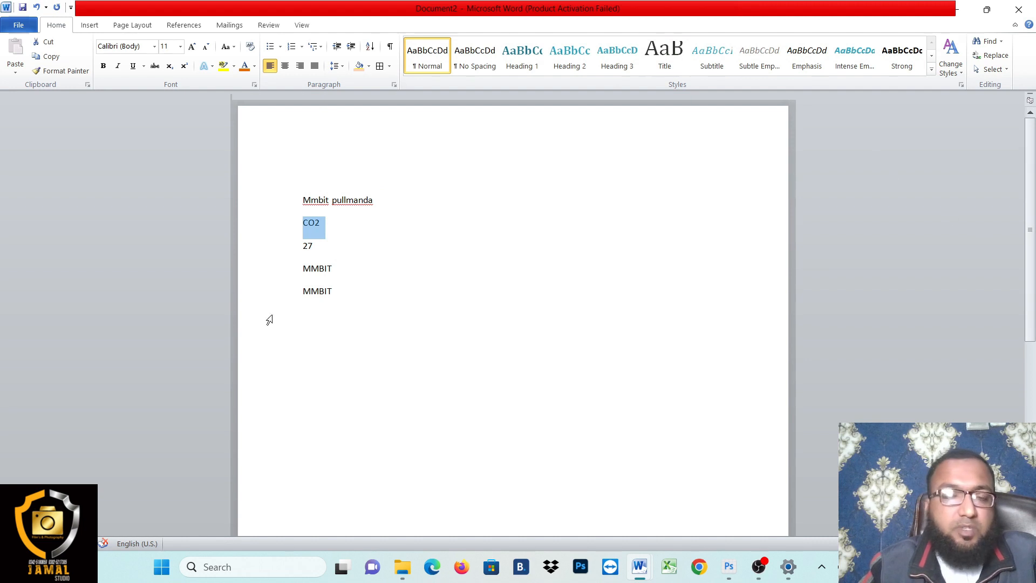
pyautogui.click(1006, 59)
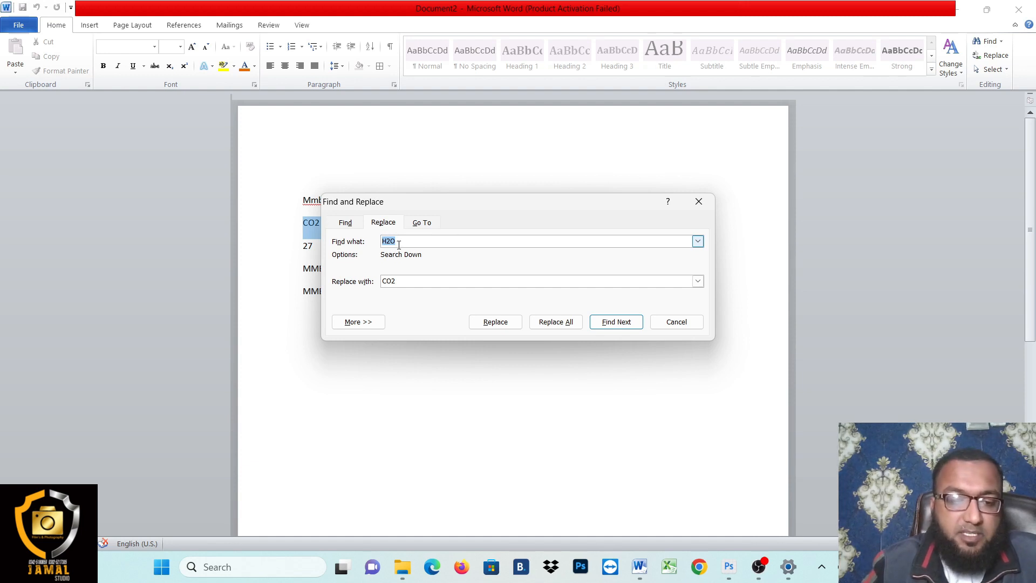
pyautogui.write('CO2')
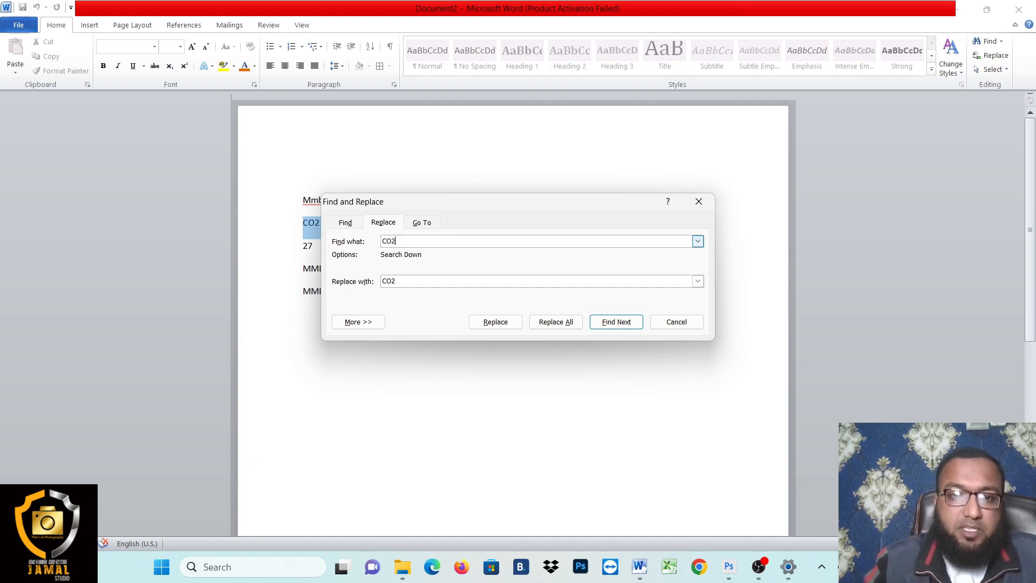
pyautogui.click(410, 283)
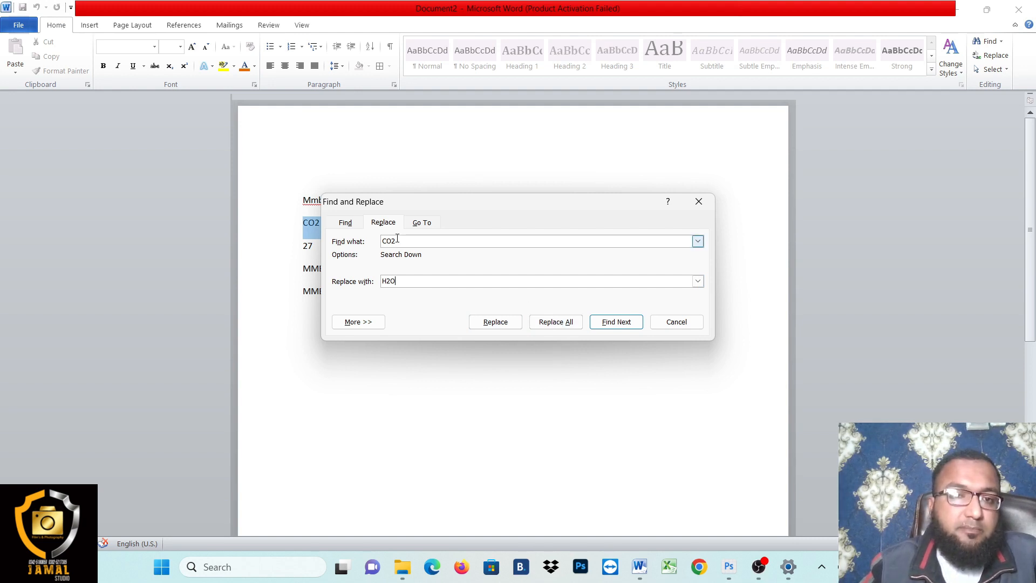
pyautogui.press('BackSpace')
pyautogui.press('BackSpace')
pyautogui.press('BackSpace')
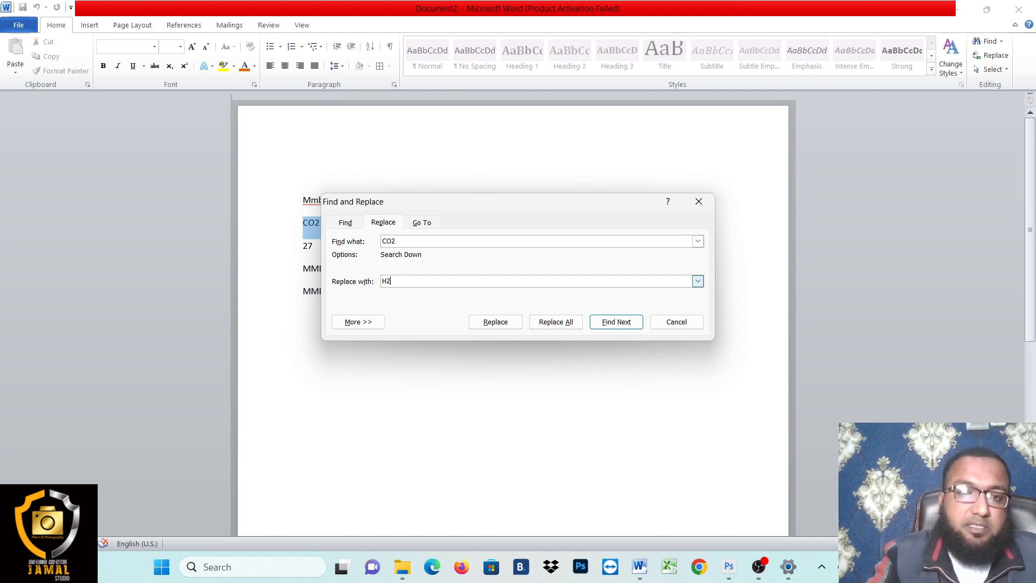
pyautogui.write('MMBI')
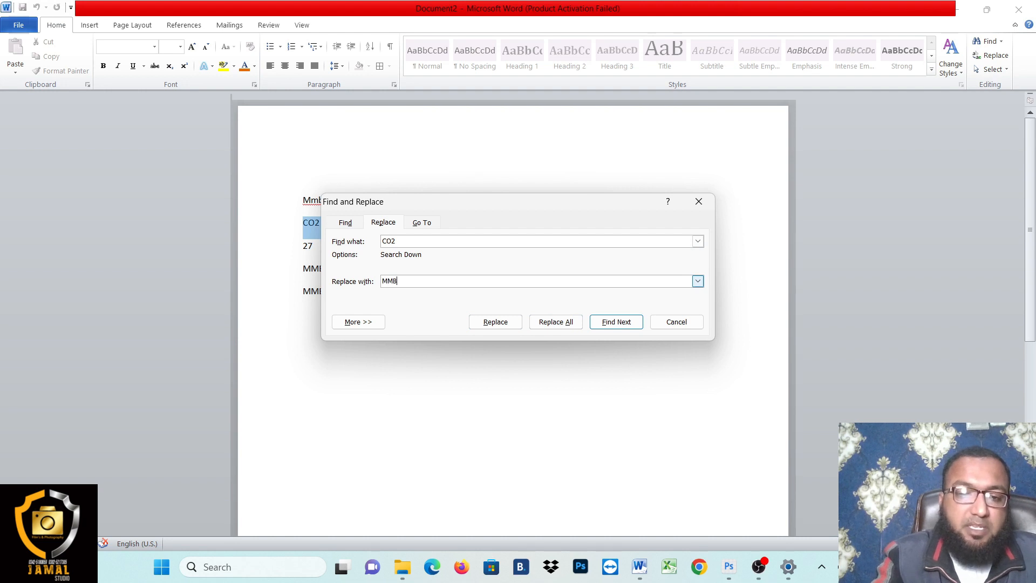
pyautogui.write('T')
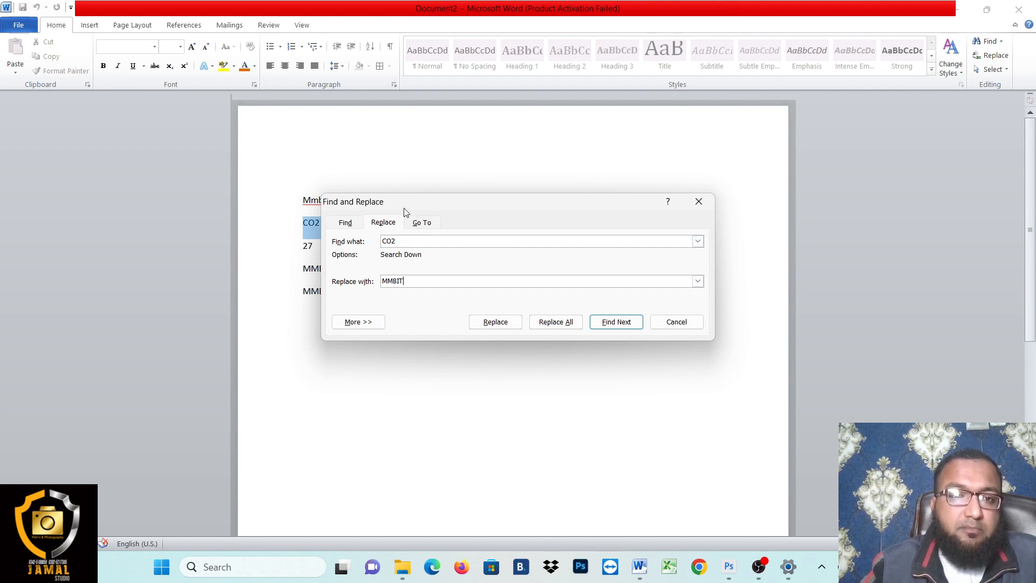
pyautogui.click(399, 241)
pyautogui.press('BackSpace')
pyautogui.press('BackSpace')
pyautogui.press('BackSpace')
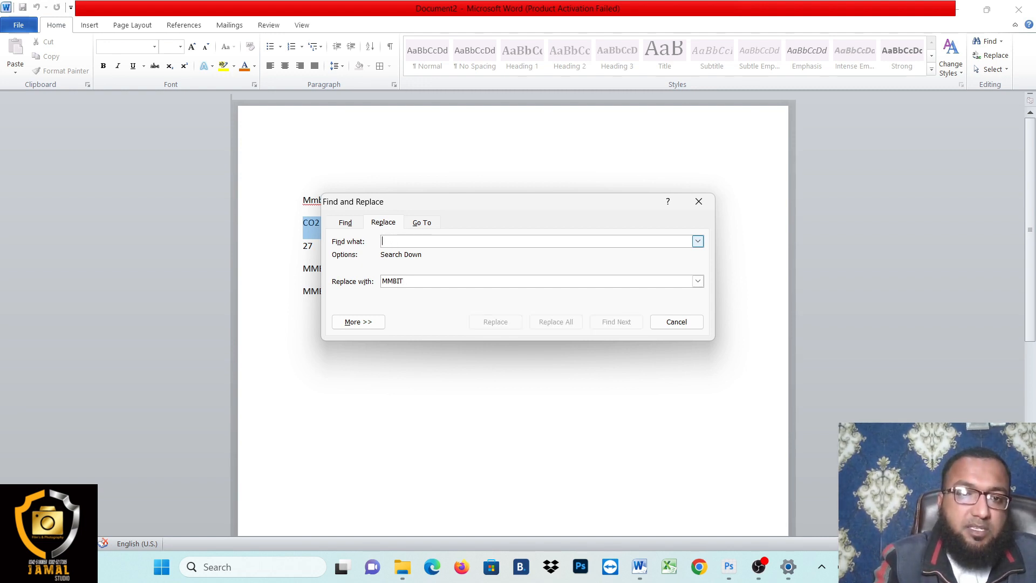
# - Move the Find and Replace dialog off the text, set the search text to "MMBIT" and clear the replacement text
pyautogui.moveTo(467, 210); pyautogui.dragTo(562, 180)
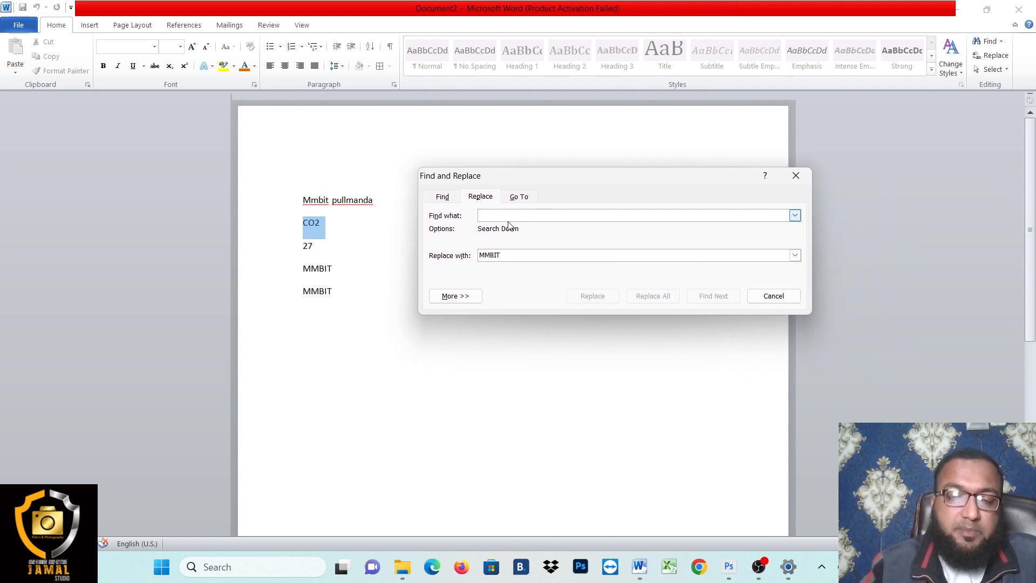
pyautogui.write('MMBIT')
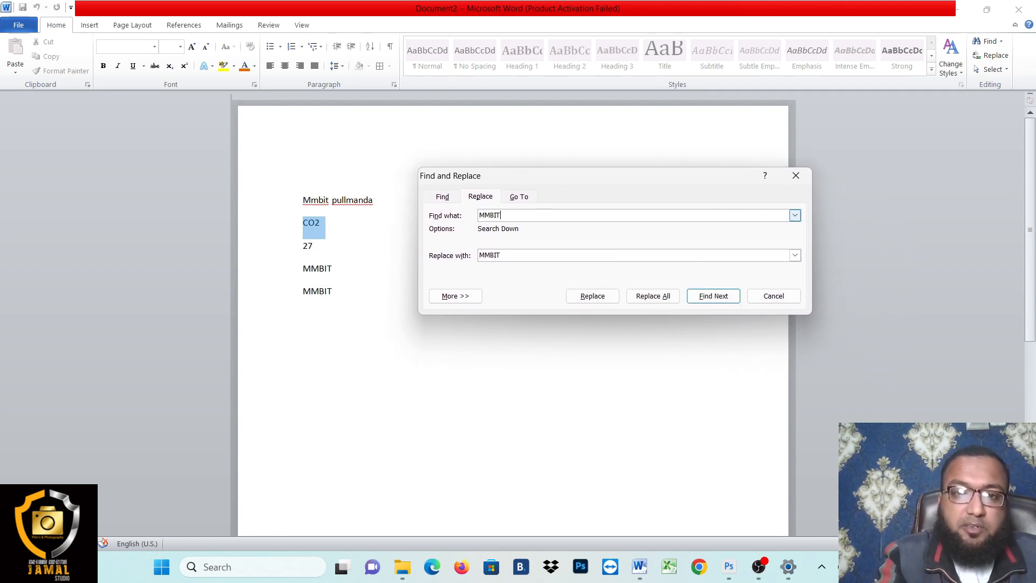
pyautogui.click(530, 260)
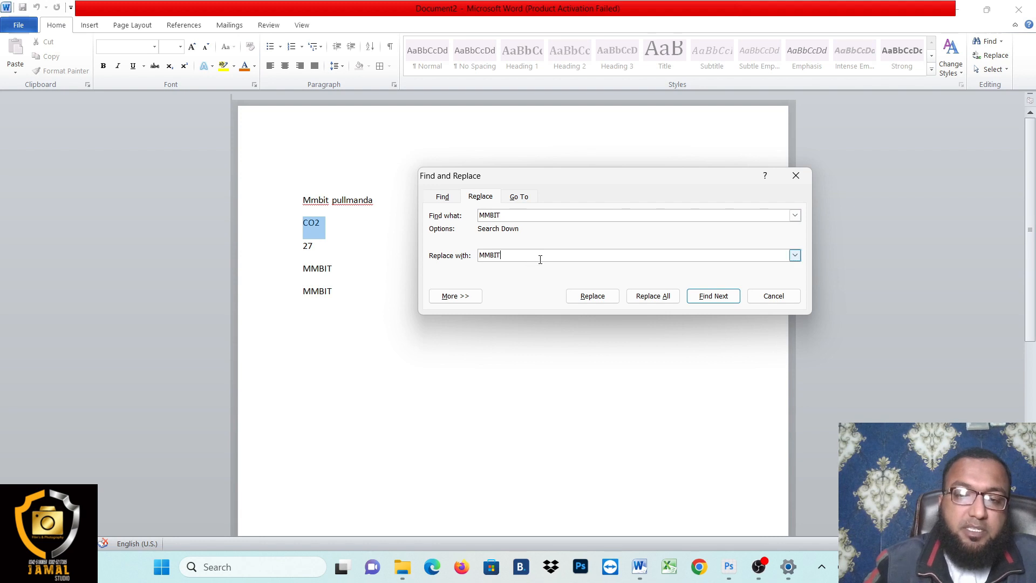
pyautogui.press('BackSpace')
pyautogui.press('BackSpace')
pyautogui.press('BackSpace')
pyautogui.press('BackSpace')
pyautogui.press('BackSpace')
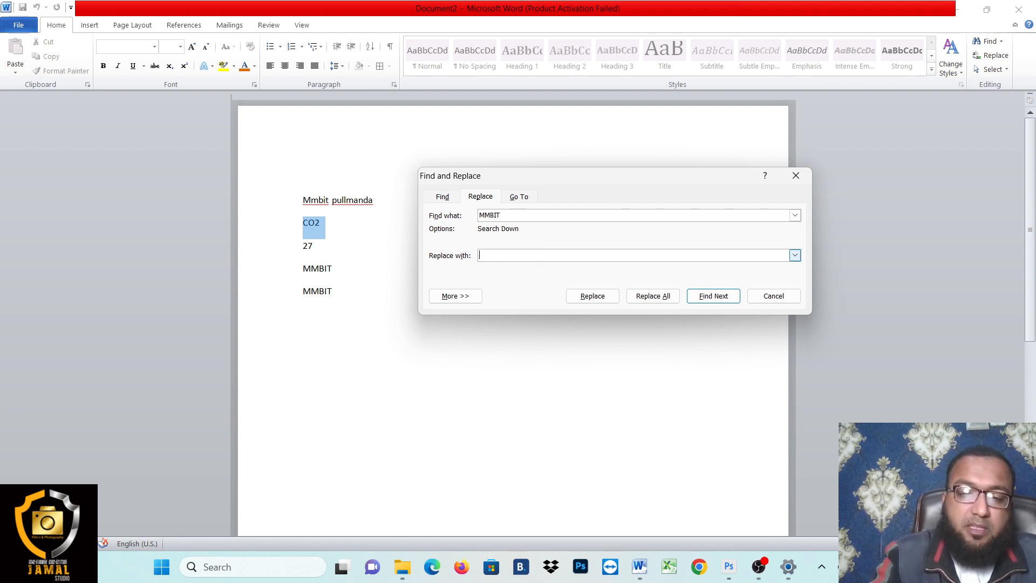
pyautogui.press('Down')
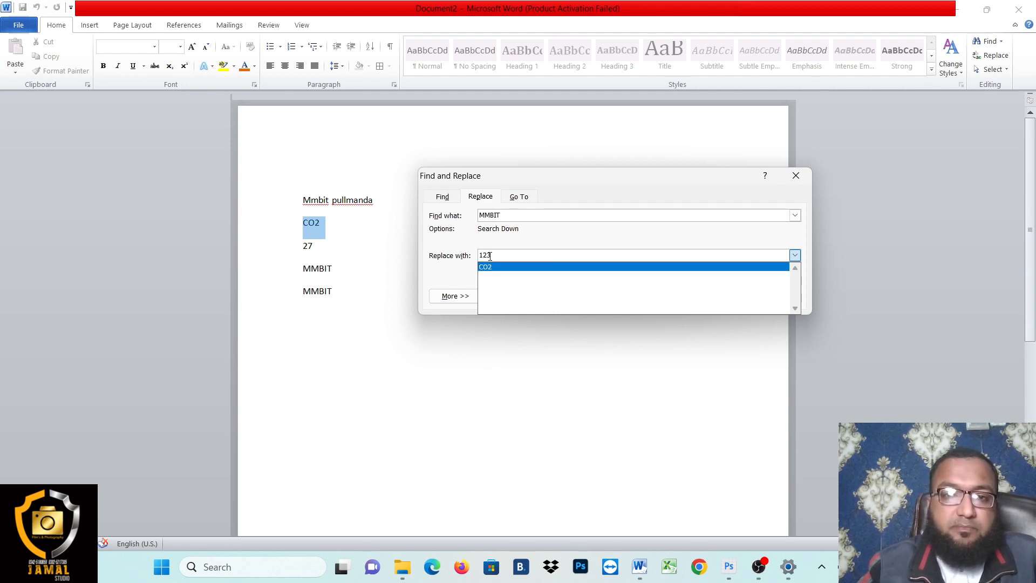
pyautogui.press('Return')
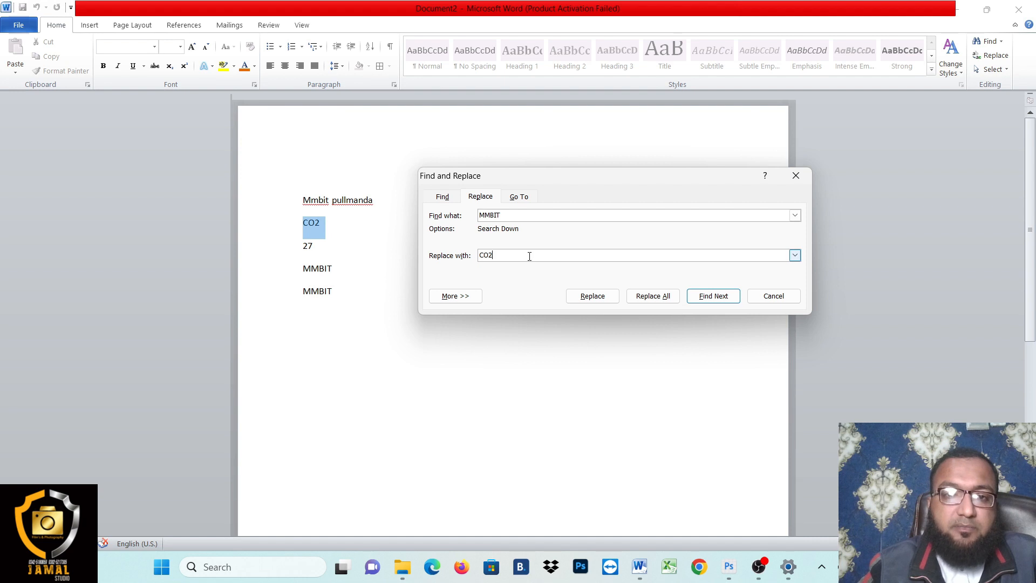
pyautogui.press('BackSpace')
pyautogui.press('BackSpace')
pyautogui.press('BackSpace')
# - Replace all occurrences of "MMBIT" with "123" throughout the whole document and close the dialog
pyautogui.write('123')
pyautogui.click(663, 296)
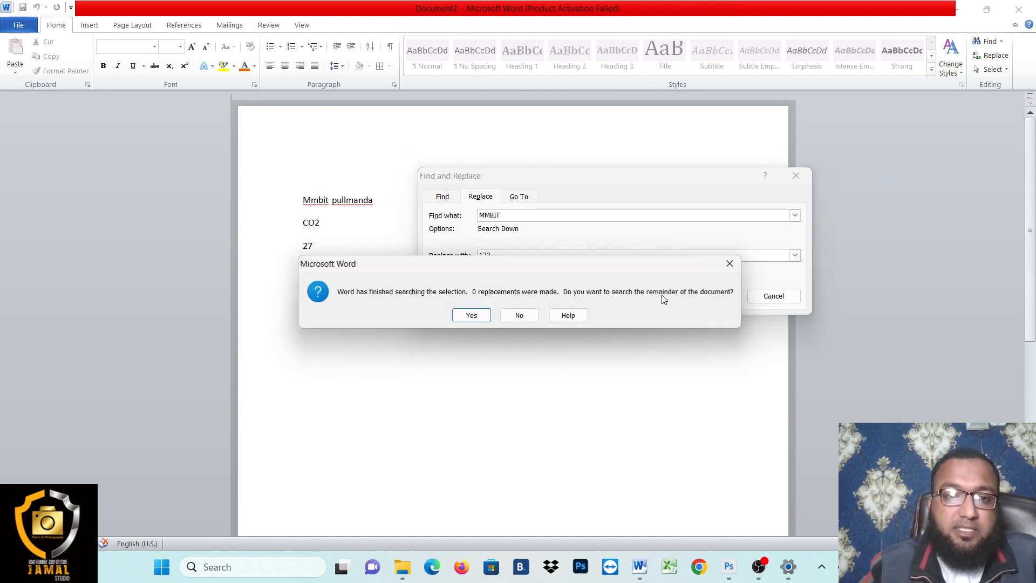
pyautogui.click(471, 317)
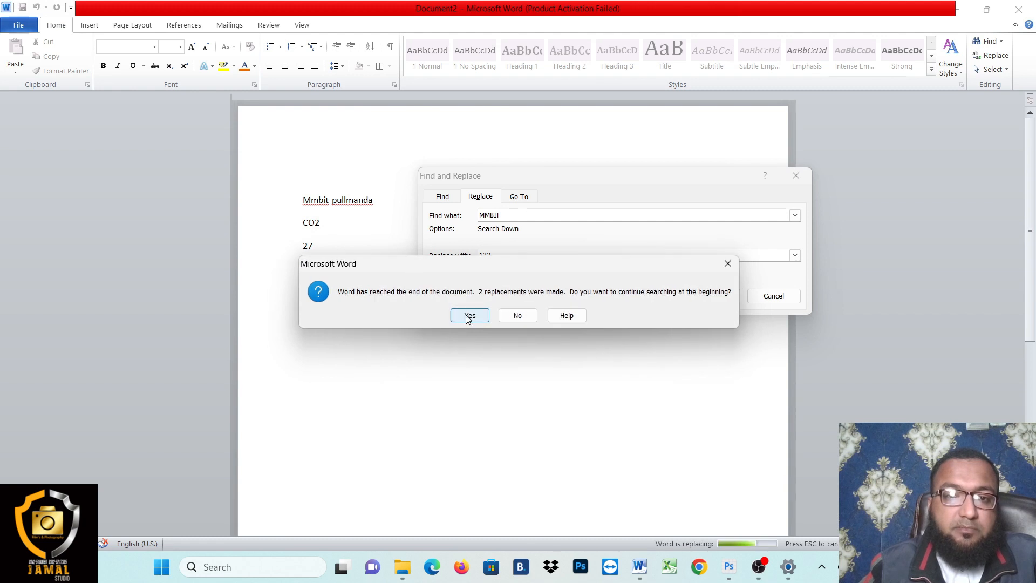
pyautogui.click(469, 316)
pyautogui.click(491, 319)
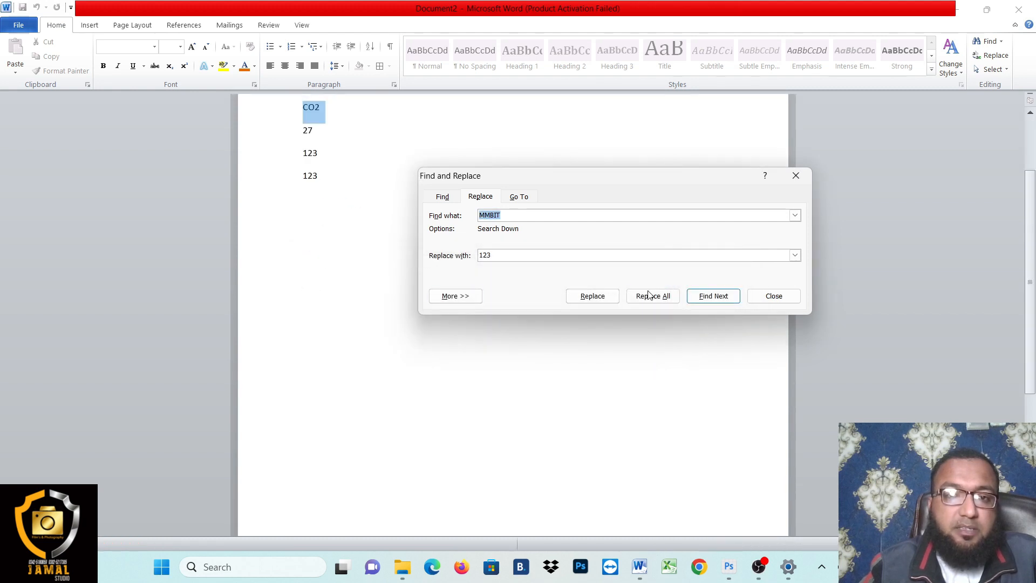
pyautogui.click(777, 296)
# - Review the replaced text in the first line and the last two lines, highlighting it, and select all five lines
pyautogui.scroll(4, 733, 257)
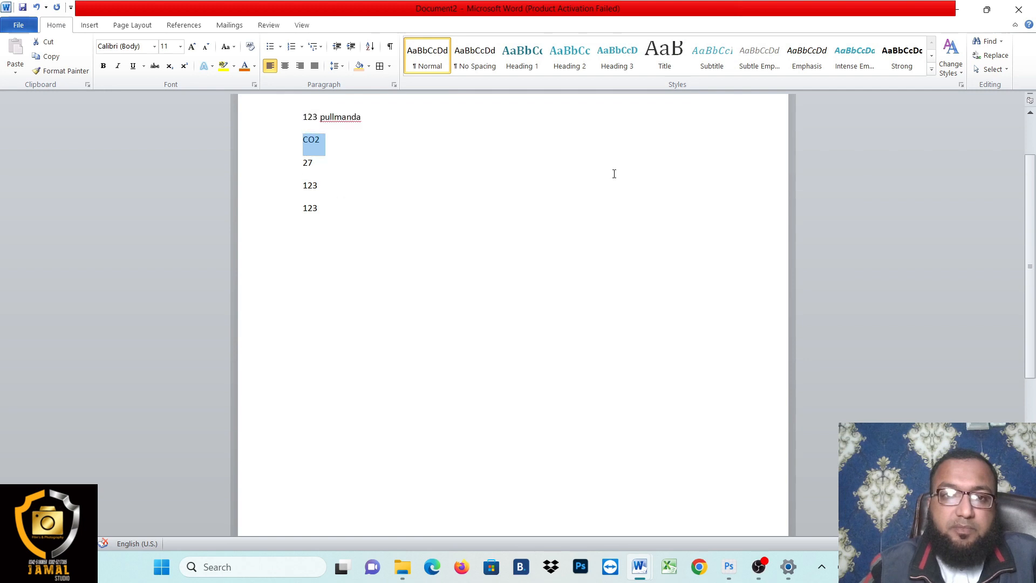
pyautogui.moveTo(303, 201); pyautogui.dragTo(321, 200)
pyautogui.moveTo(303, 266); pyautogui.dragTo(322, 294)
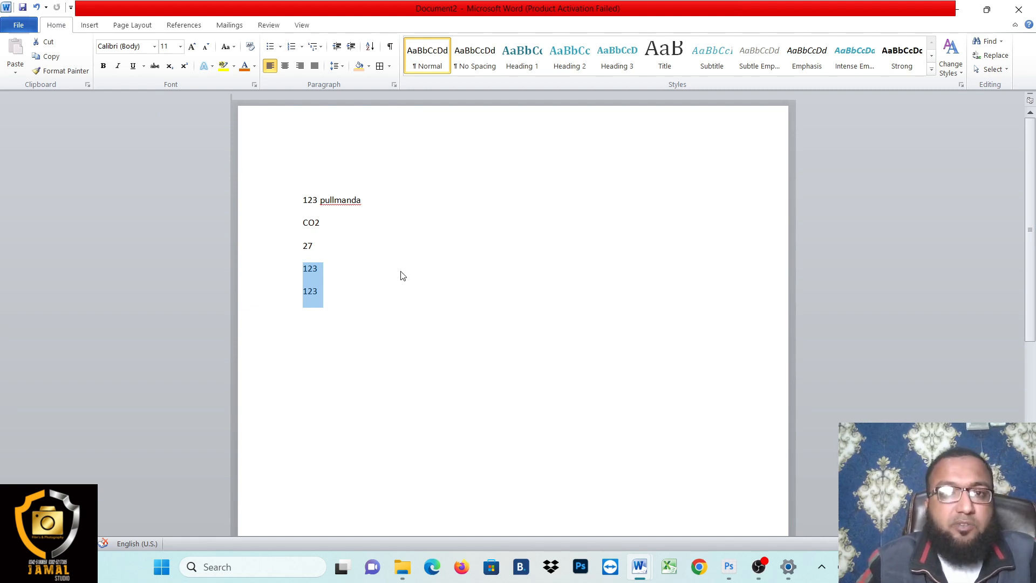
pyautogui.moveTo(298, 196); pyautogui.dragTo(343, 271)
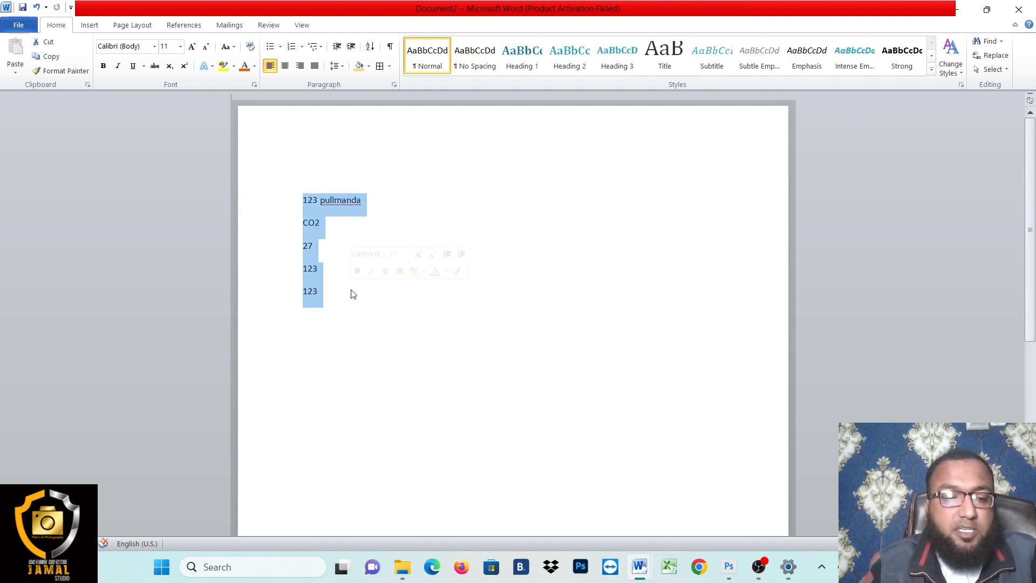